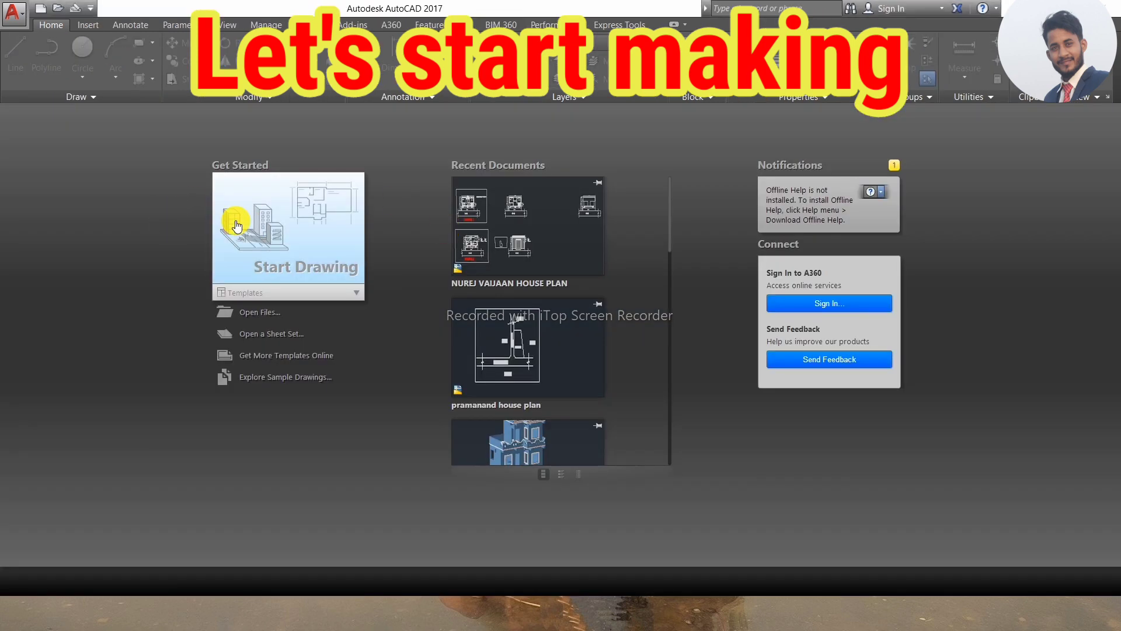
- Start a new drawing and set its units to a length precision of 0.0 with millimeters as insertion scale
left_click(237, 226)
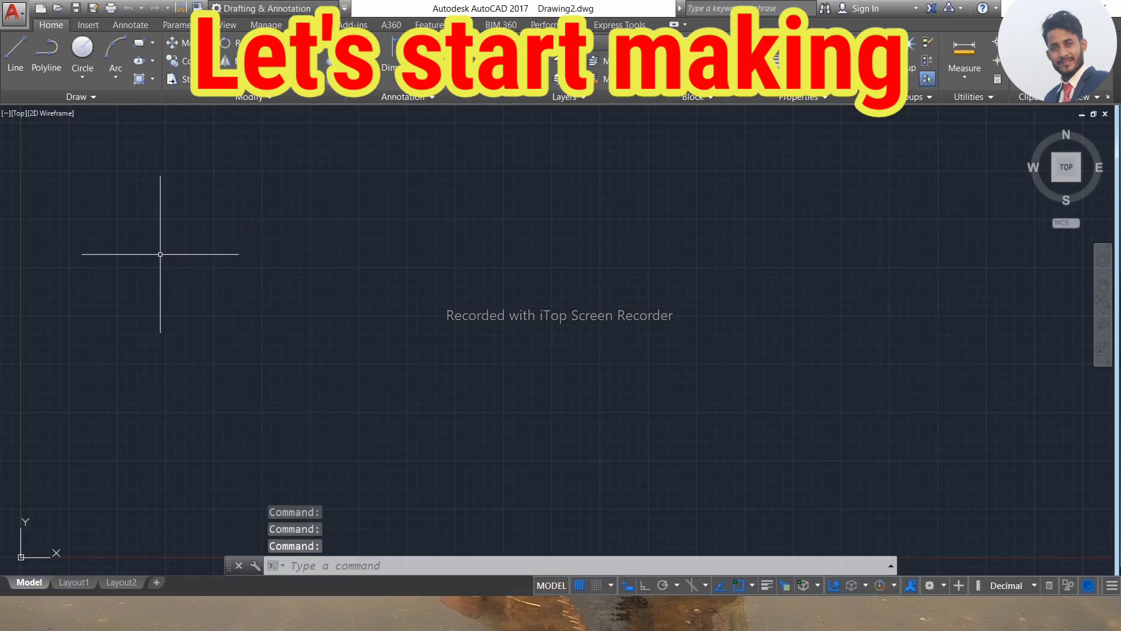
type("un")
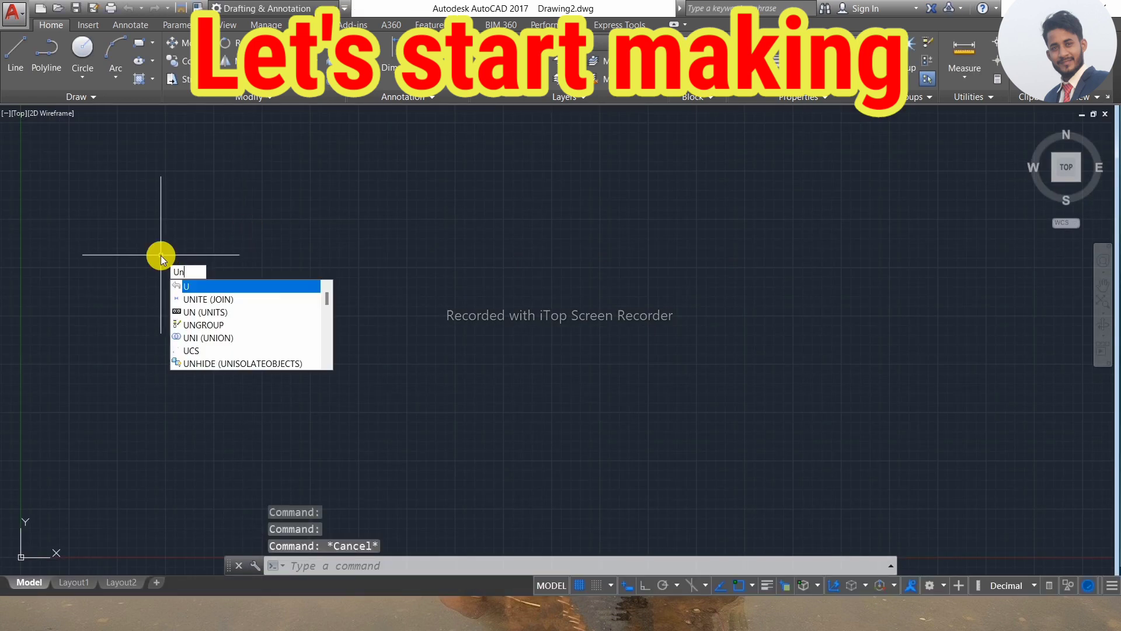
key("Return")
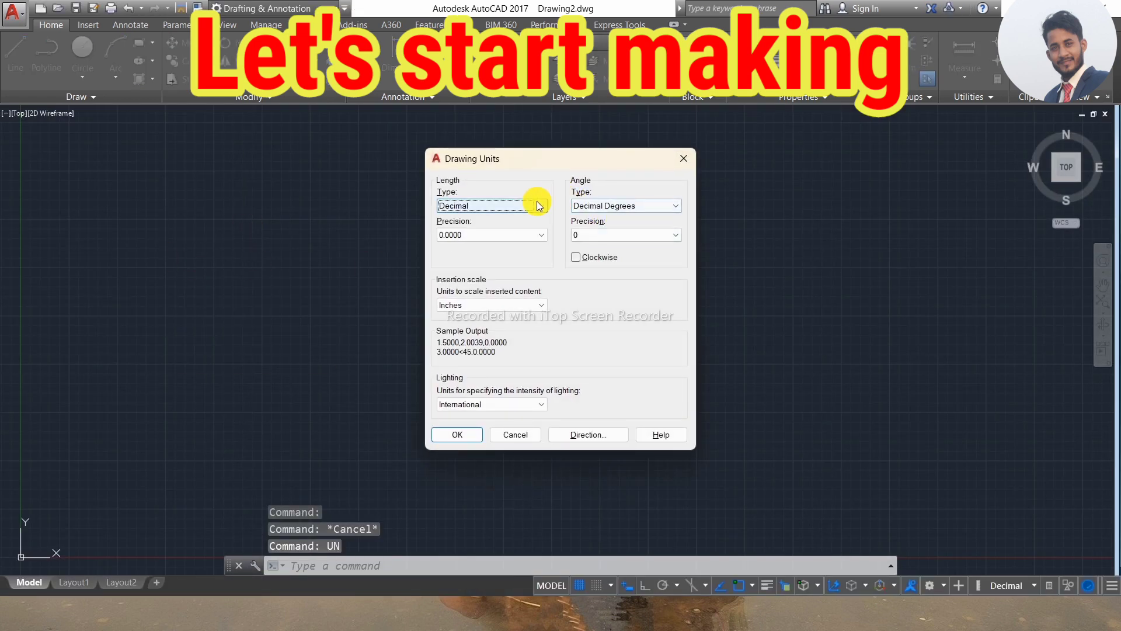
left_click(514, 235)
left_click(489, 257)
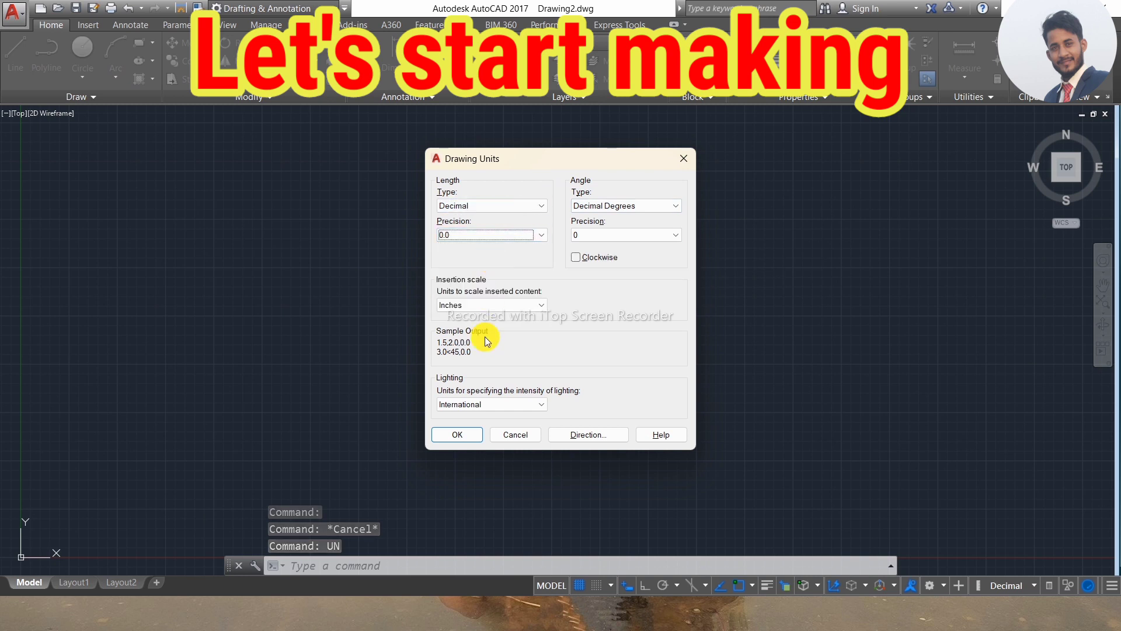
left_click(474, 305)
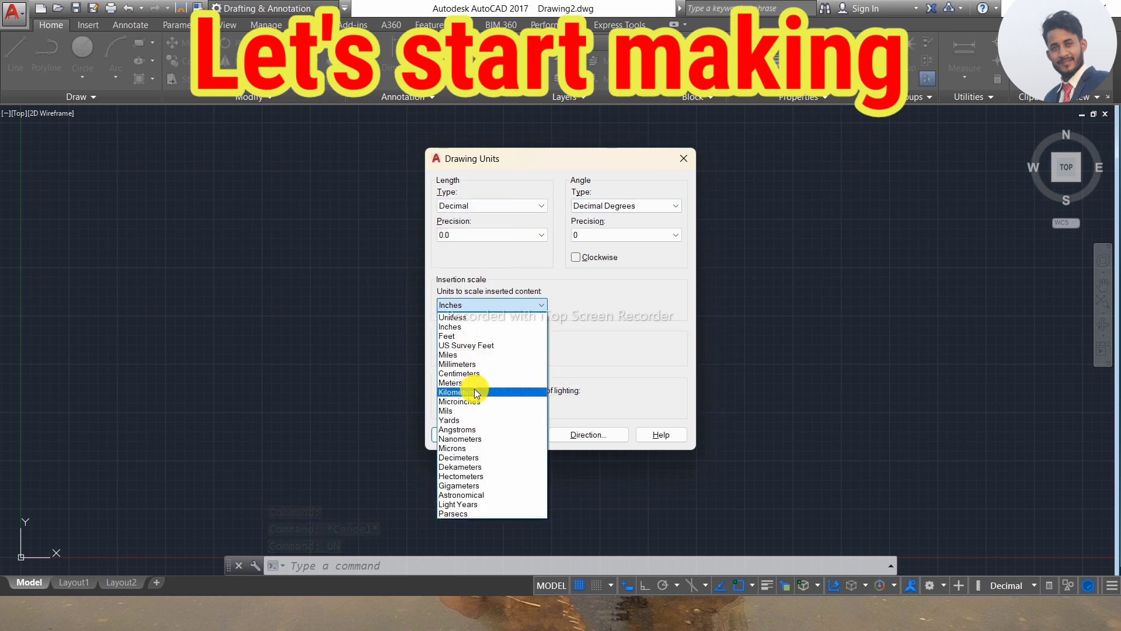
left_click(471, 364)
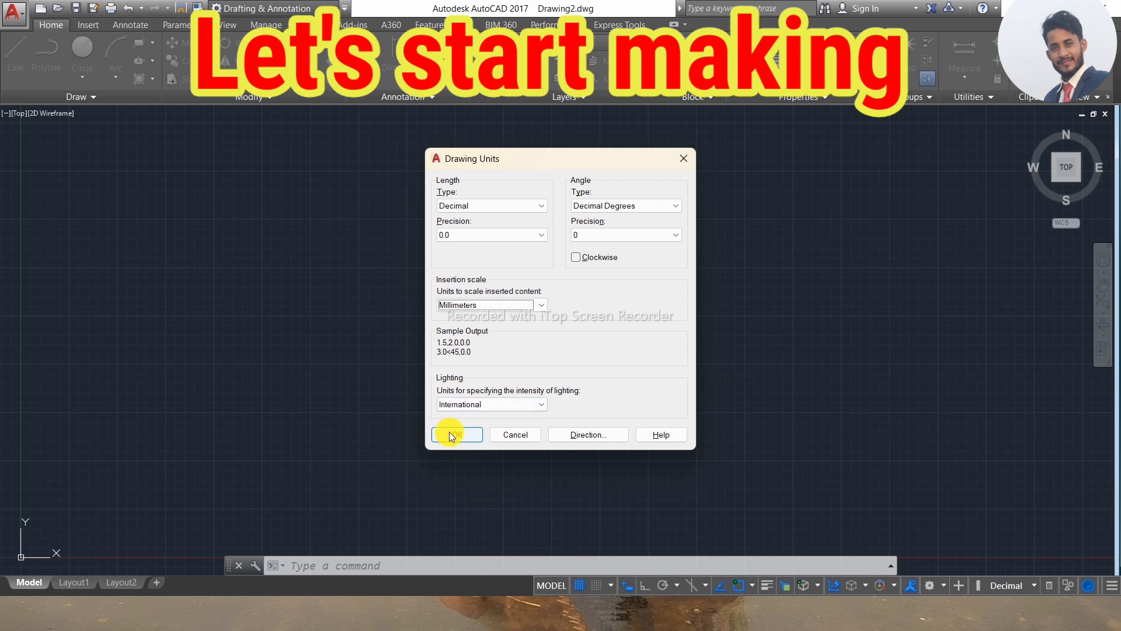
left_click(455, 436)
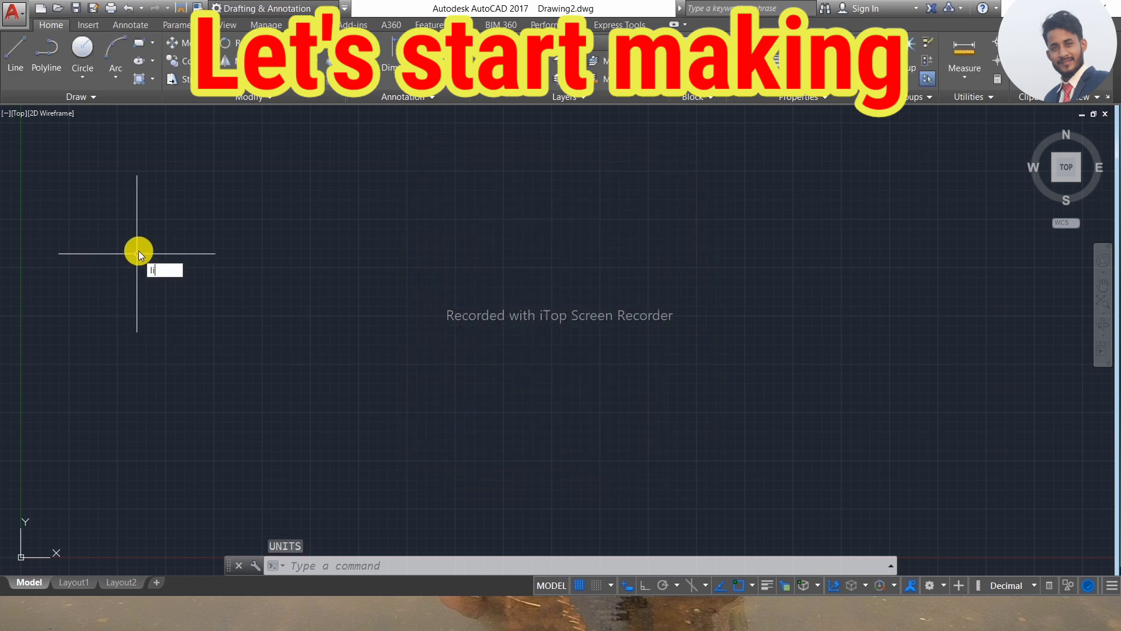
- Set the model space limits from 0,0 to 100,100 and zoom to all
key("Return")
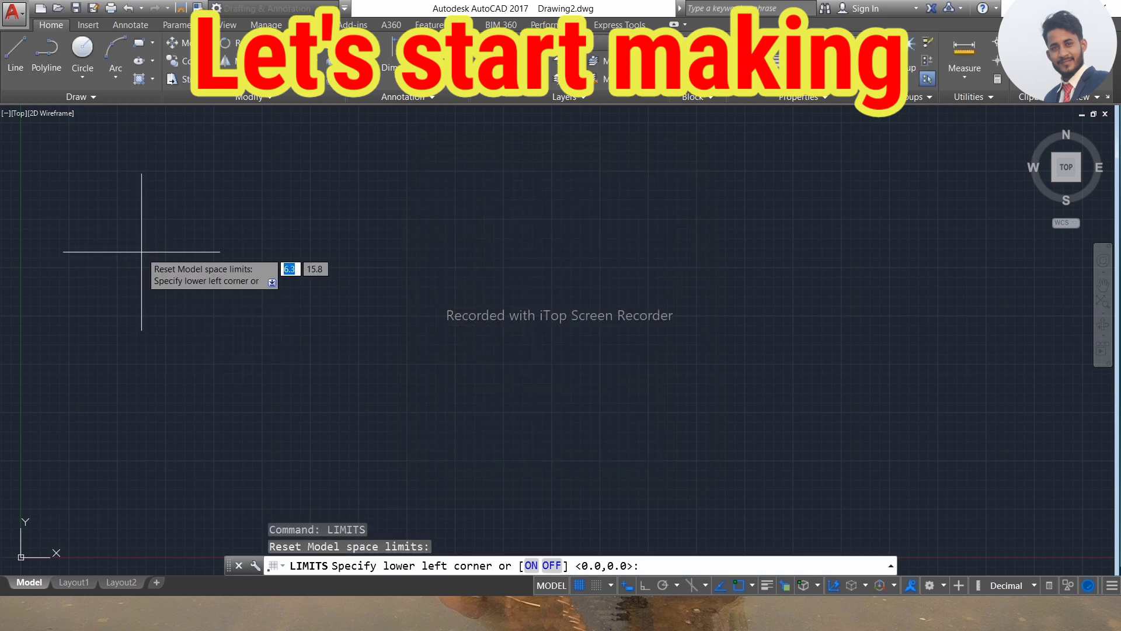
type("0,0")
key("Return")
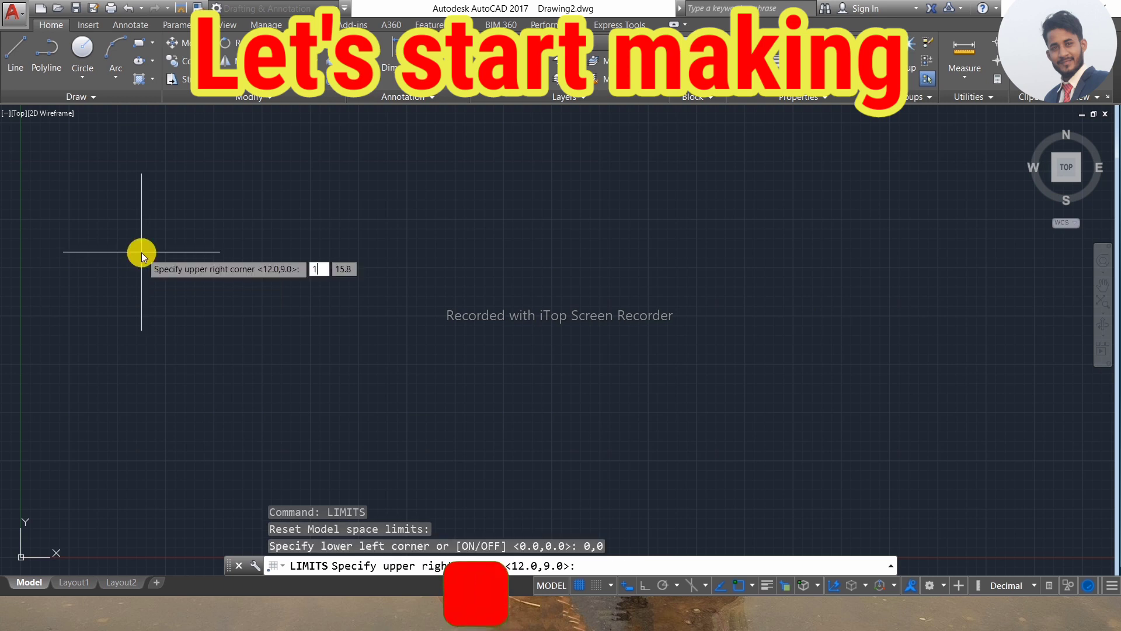
type("100,100")
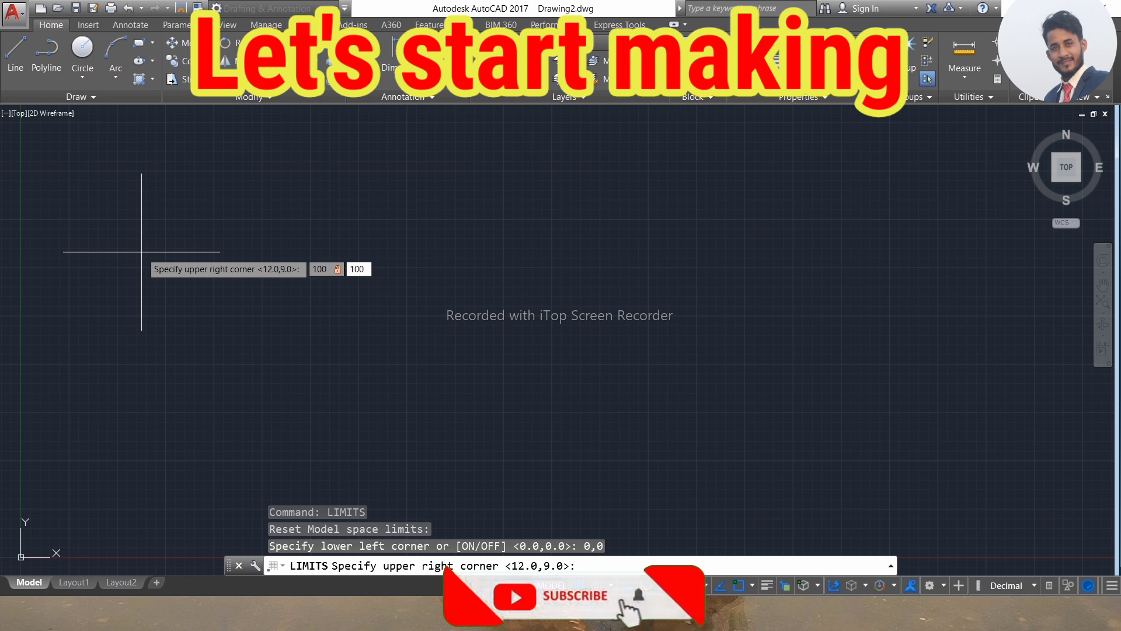
key("Return")
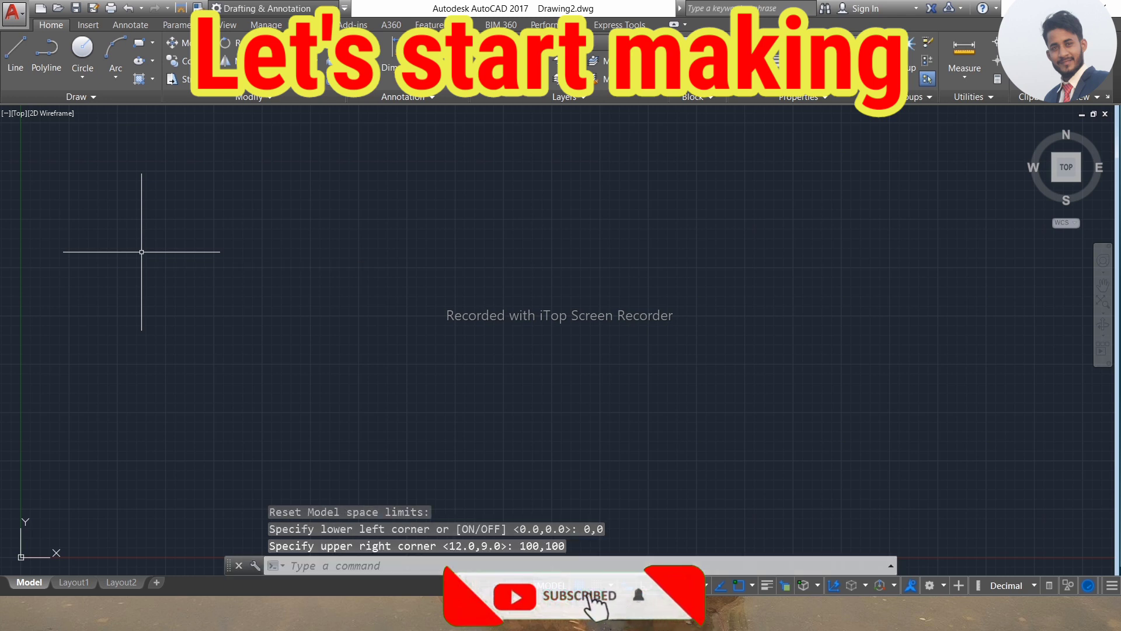
type("z")
key("Return")
type("a")
key("Return")
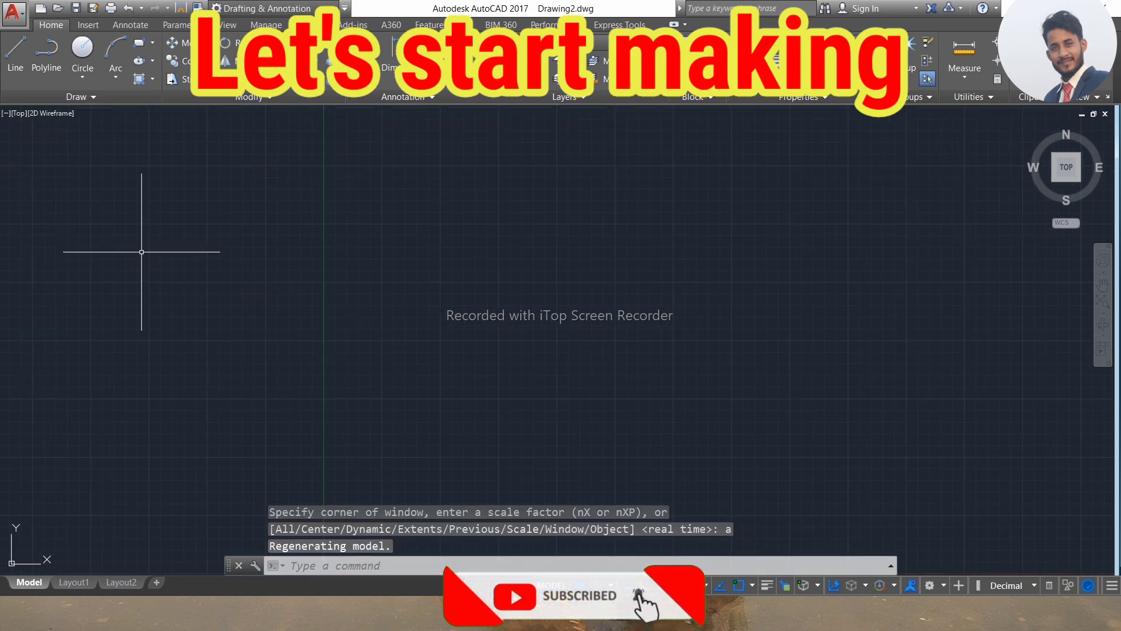
key("Escape")
key("Escape")
- Draw a rectangle 37 mm wide and 40 mm high with its second corner at 37,-40 from the first
scroll(144, 248, "down", 5)
middle_click_drag(145, 248, 74, 380)
scroll(178, 248, "up", 3)
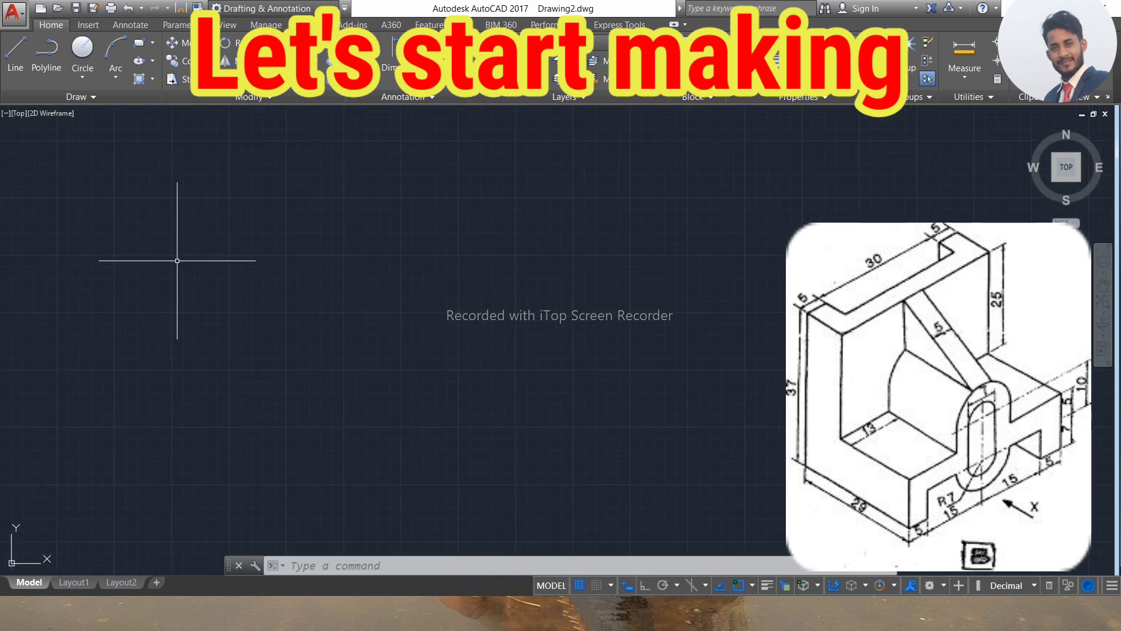
type("rec")
key("Return")
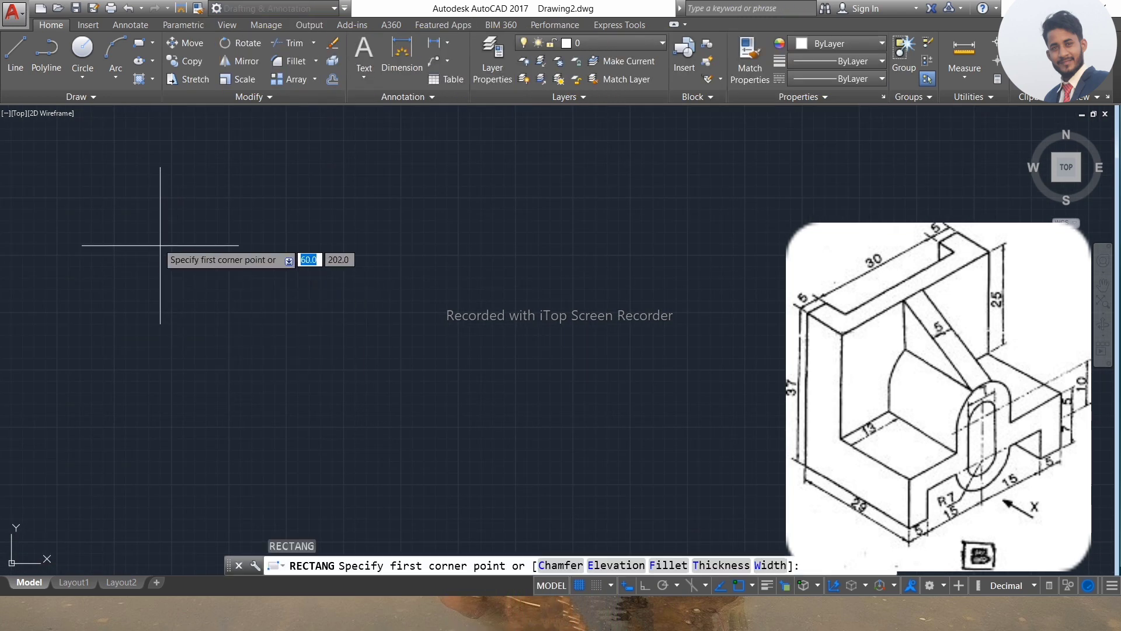
left_click(108, 202)
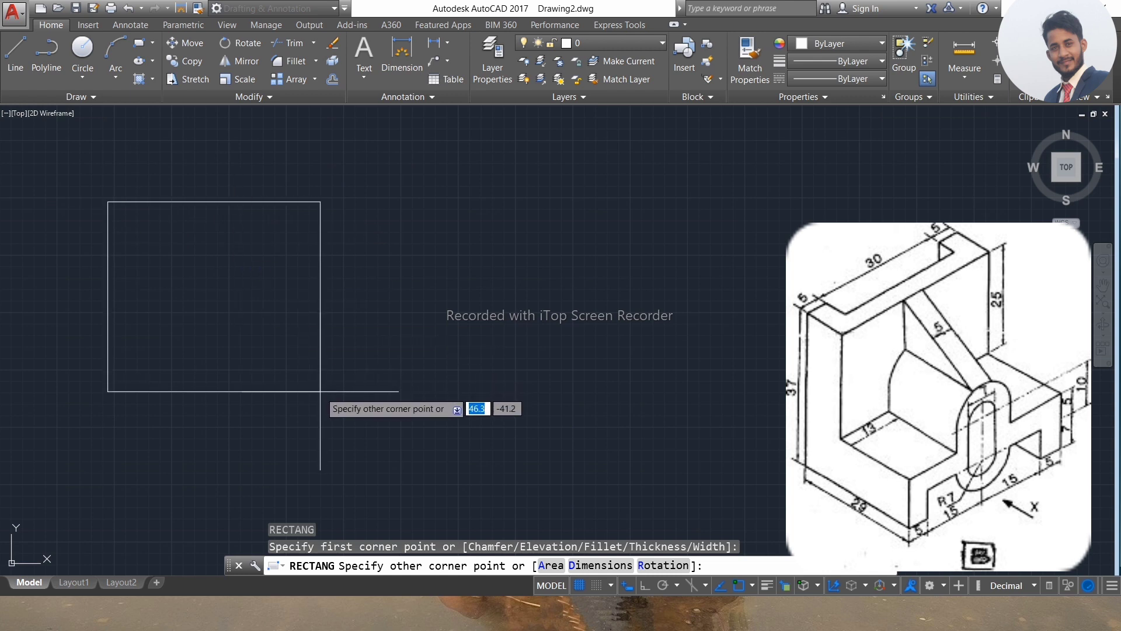
type("37")
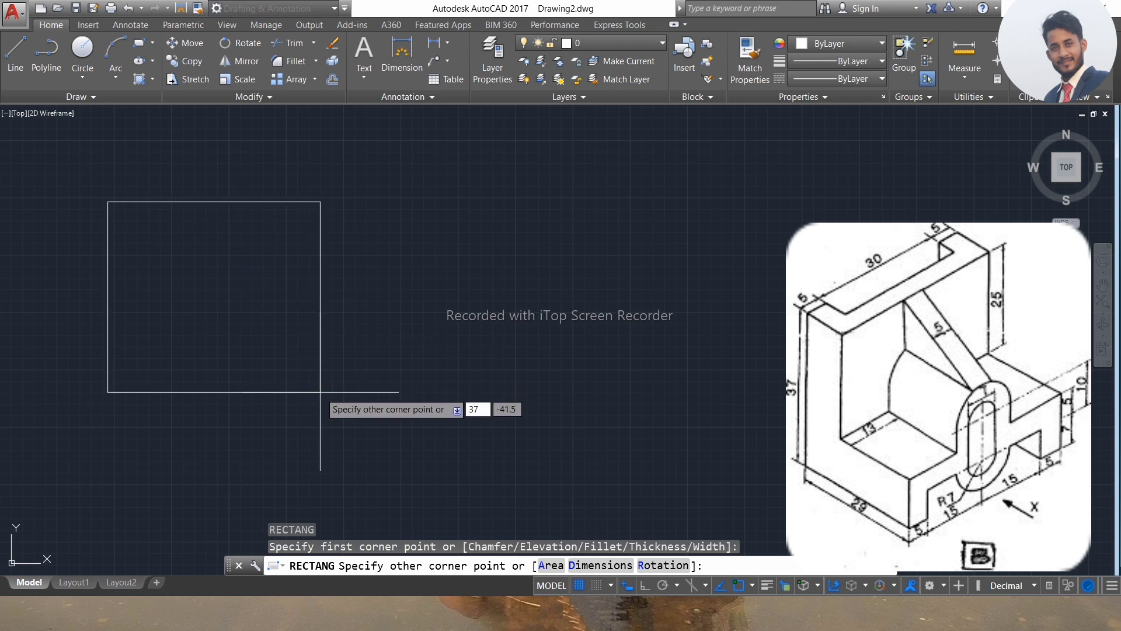
key("Tab")
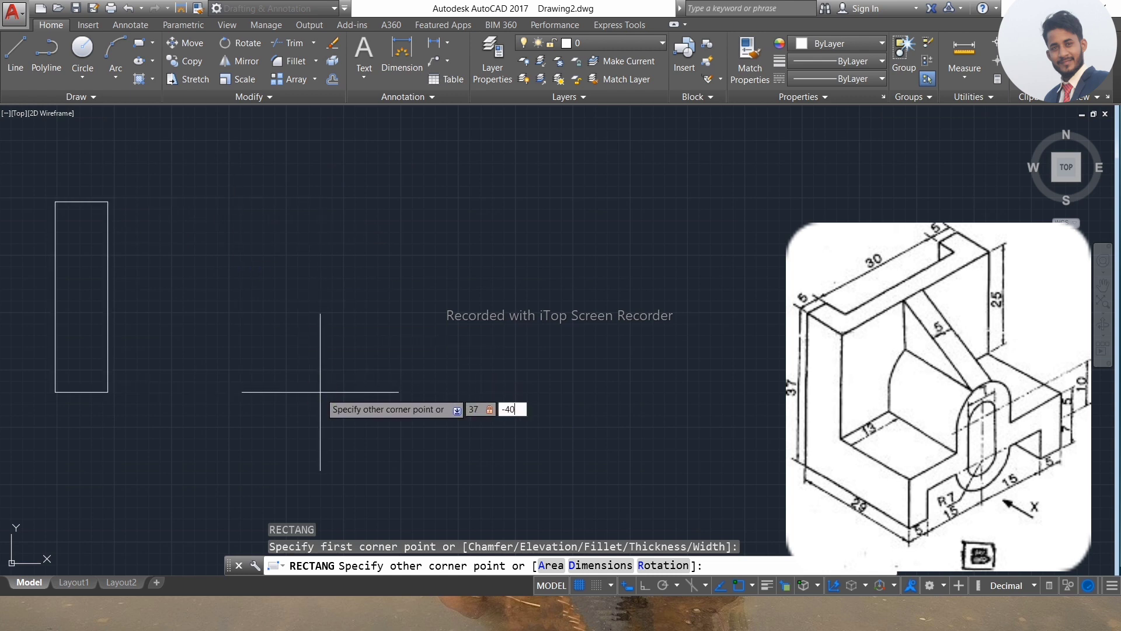
type("-40")
key("Return")
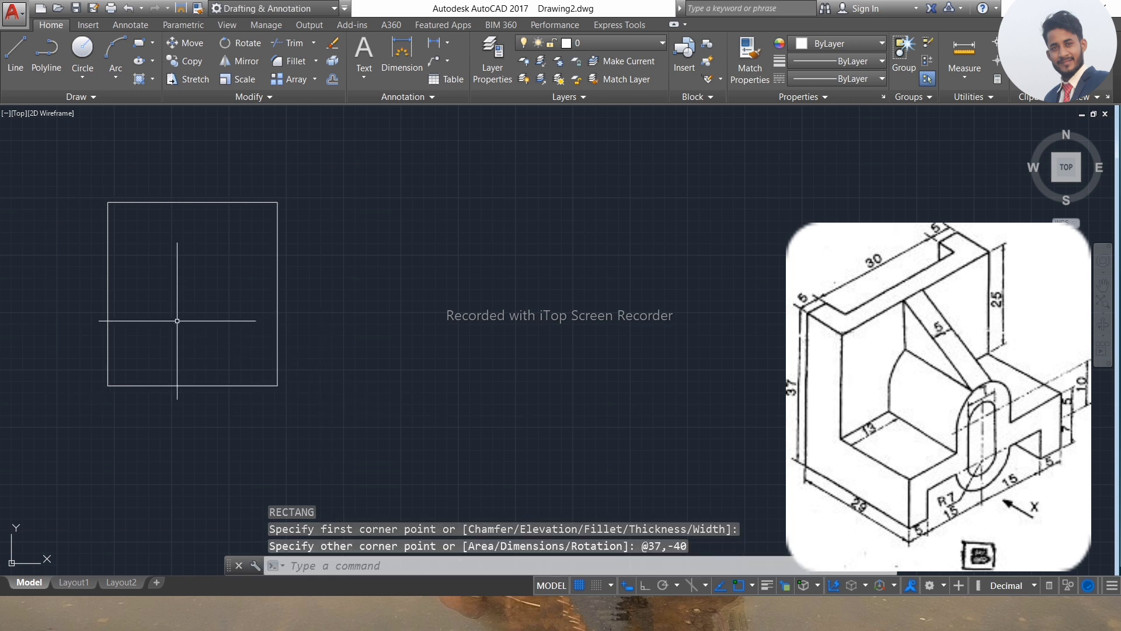
- Explode the rectangle into separate lines
left_click(296, 187)
left_click(218, 269)
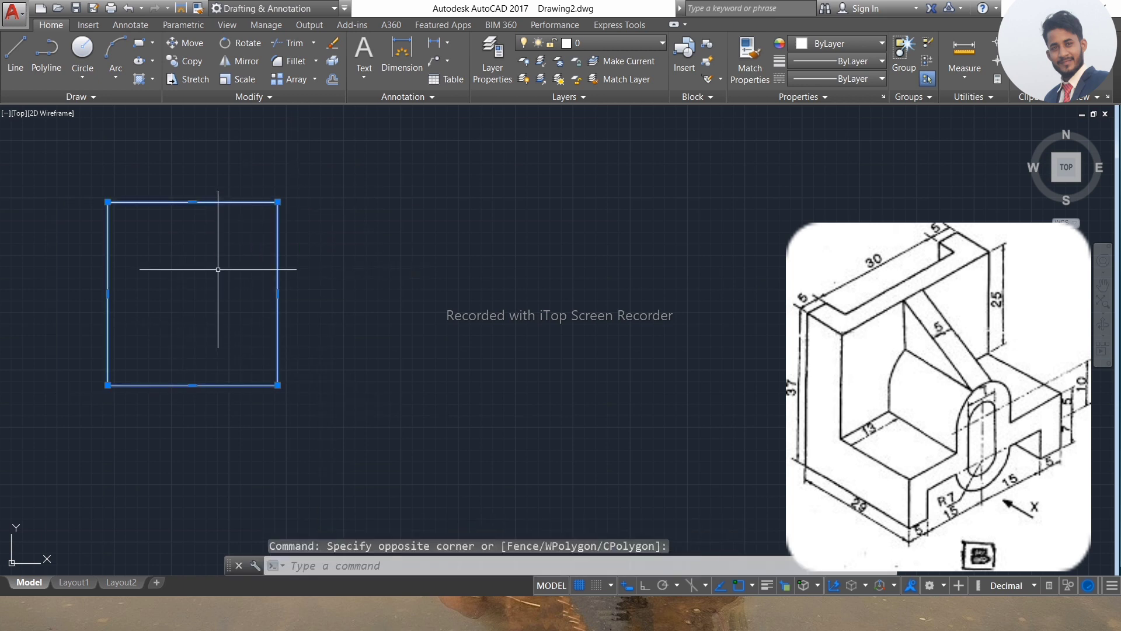
key("Return")
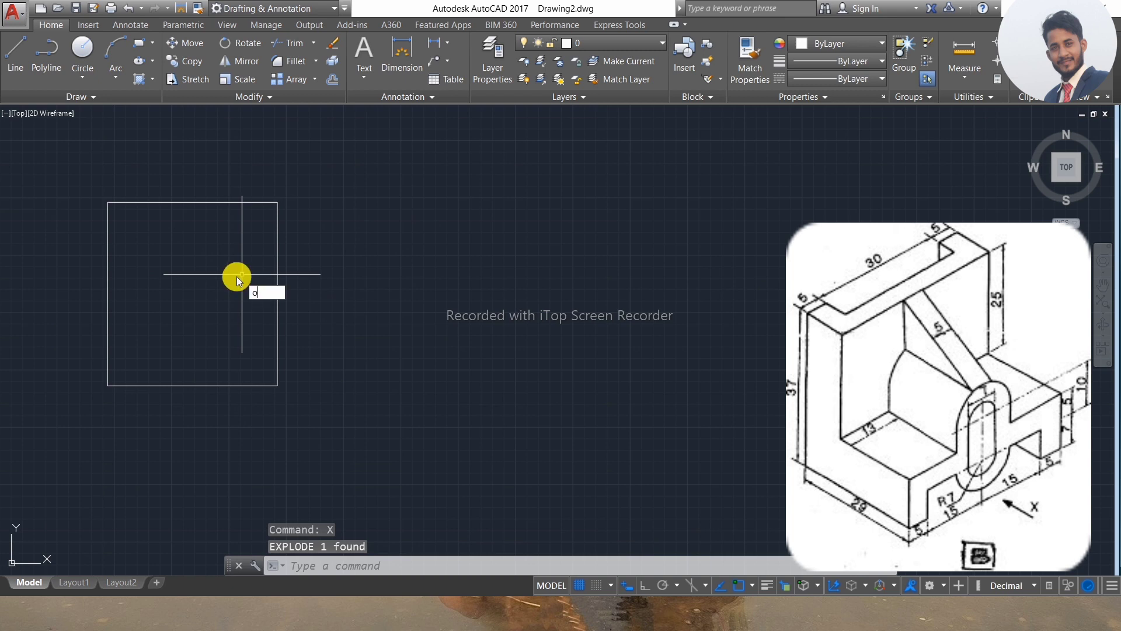
- Offset the rectangle's right edge 7 mm inward
type("o")
key("Return")
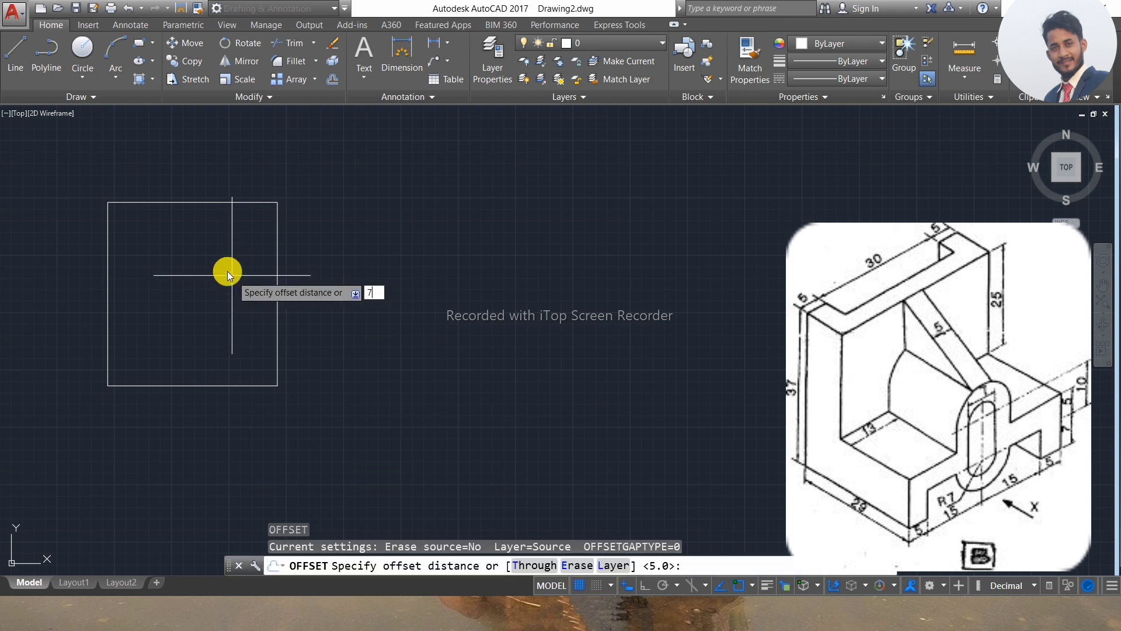
type("7")
key("Return")
left_click(276, 288)
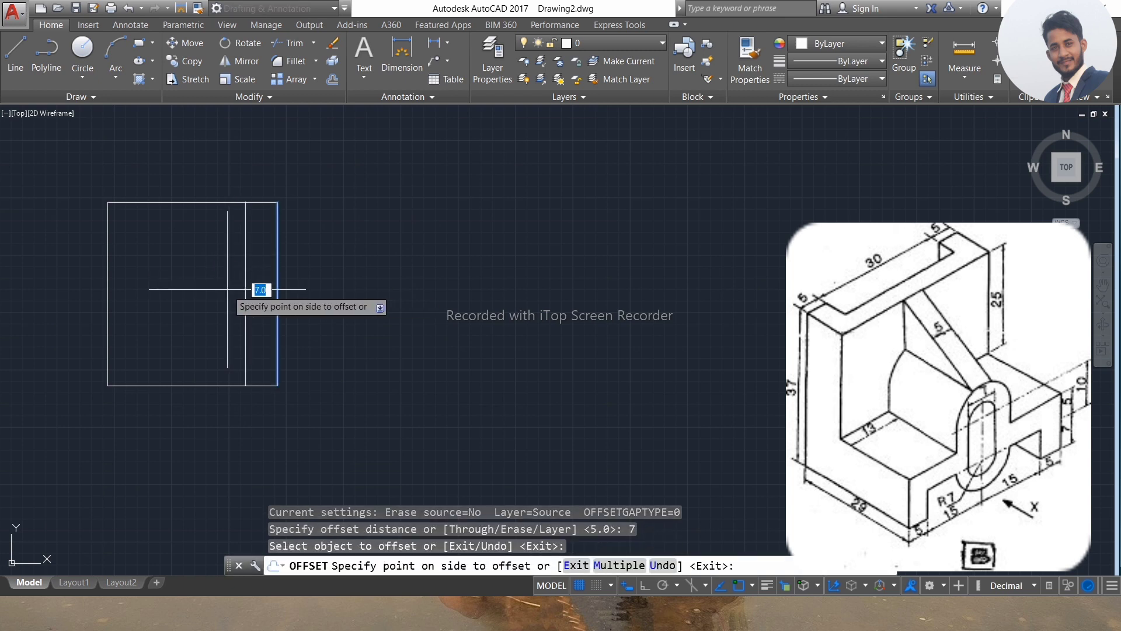
left_click(228, 288)
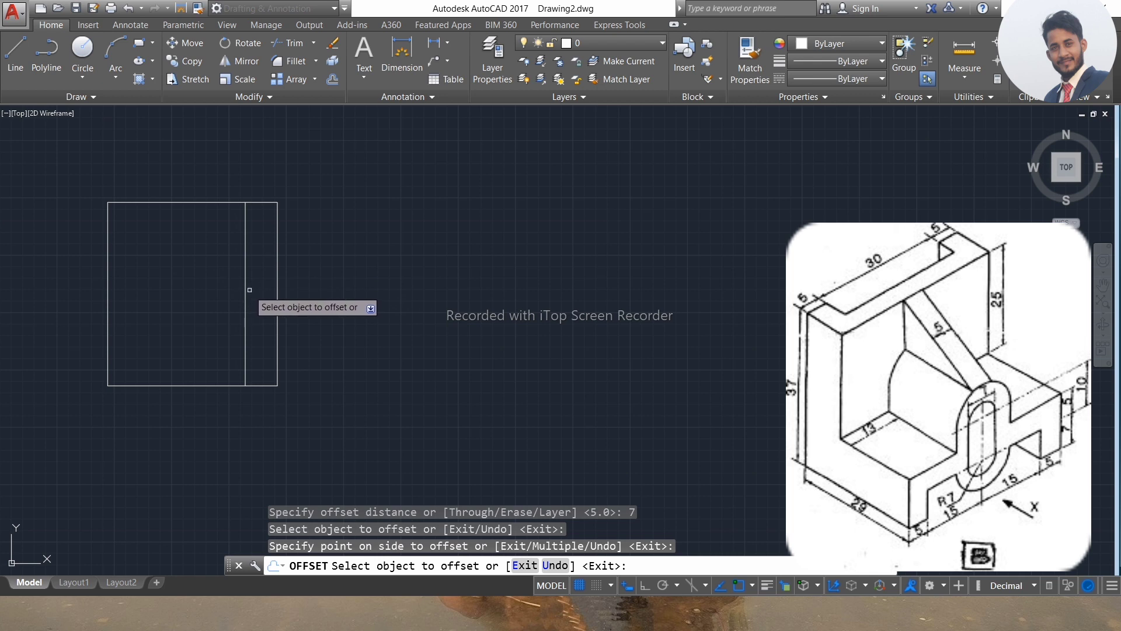
- Offset the inner vertical line nearest the right edge further inward by 5 mm and by 10 mm
left_click(246, 289)
type("5")
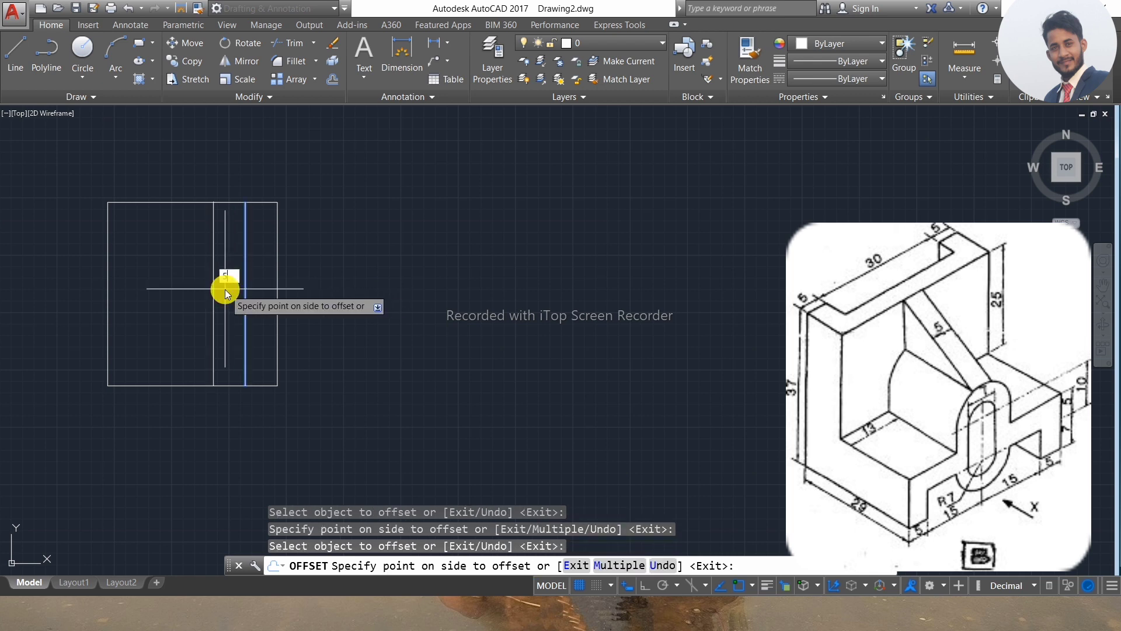
key("Return")
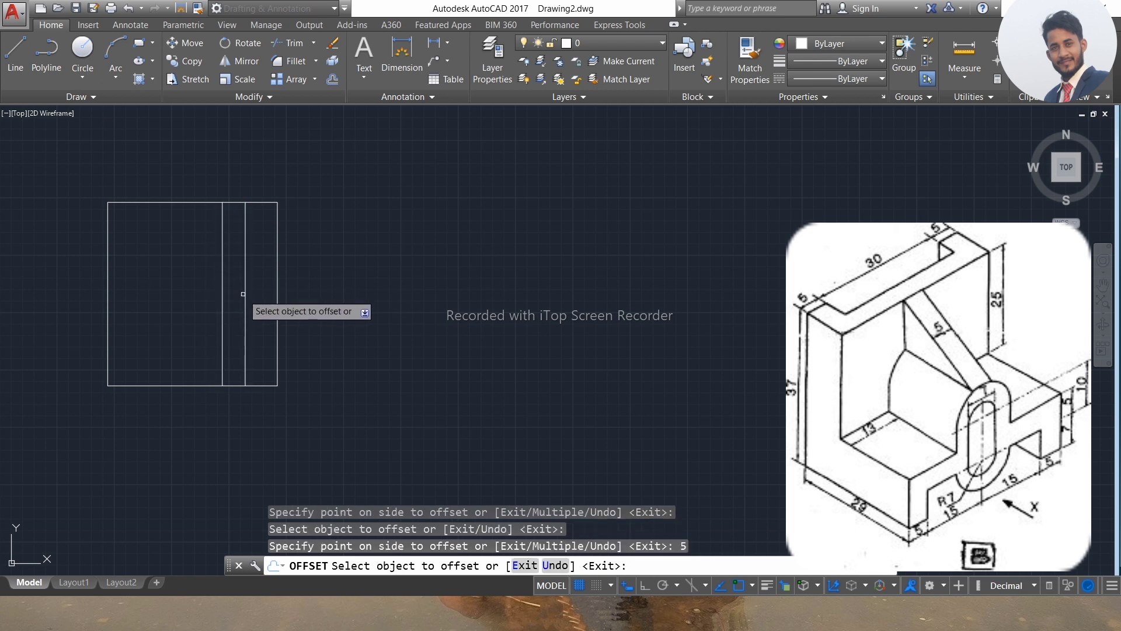
left_click(248, 297)
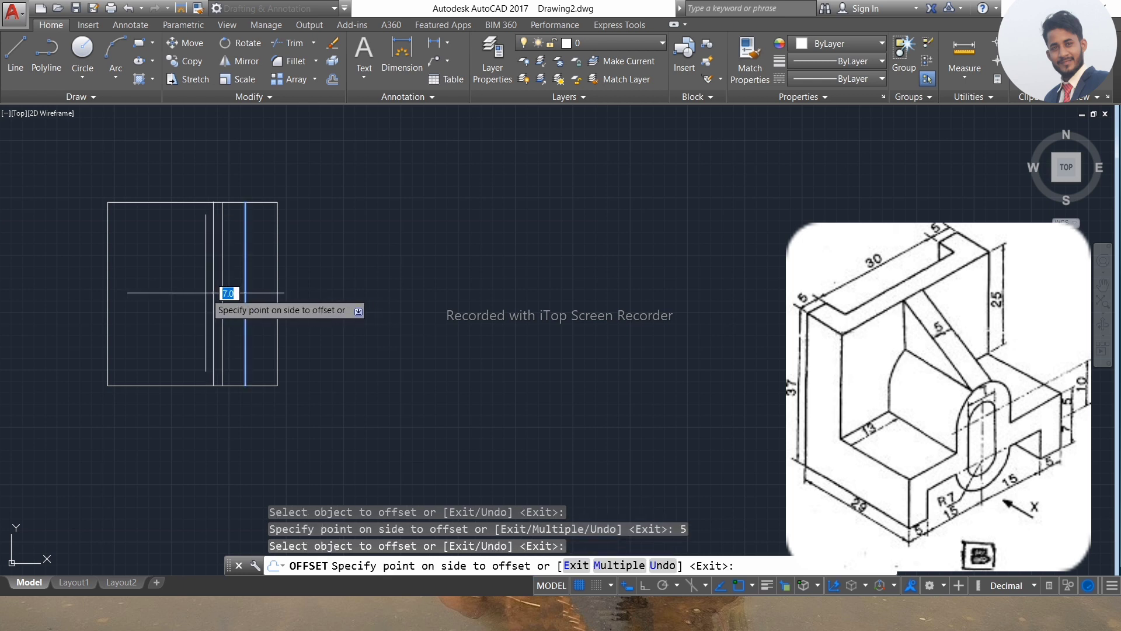
key("Return")
key("Escape")
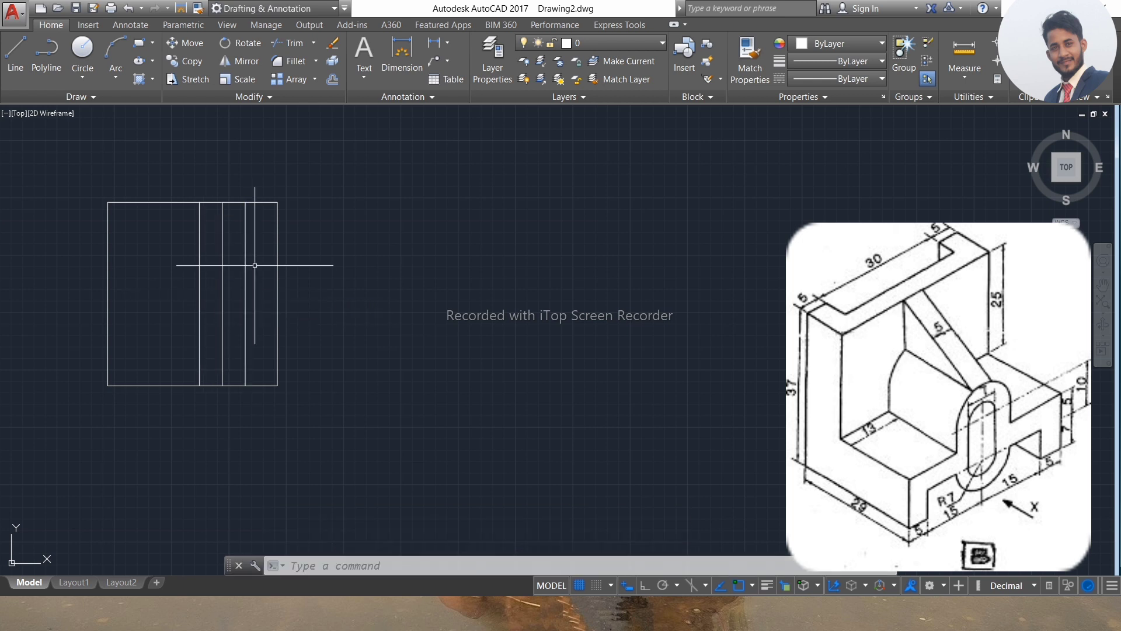
type("pl")
key("Return")
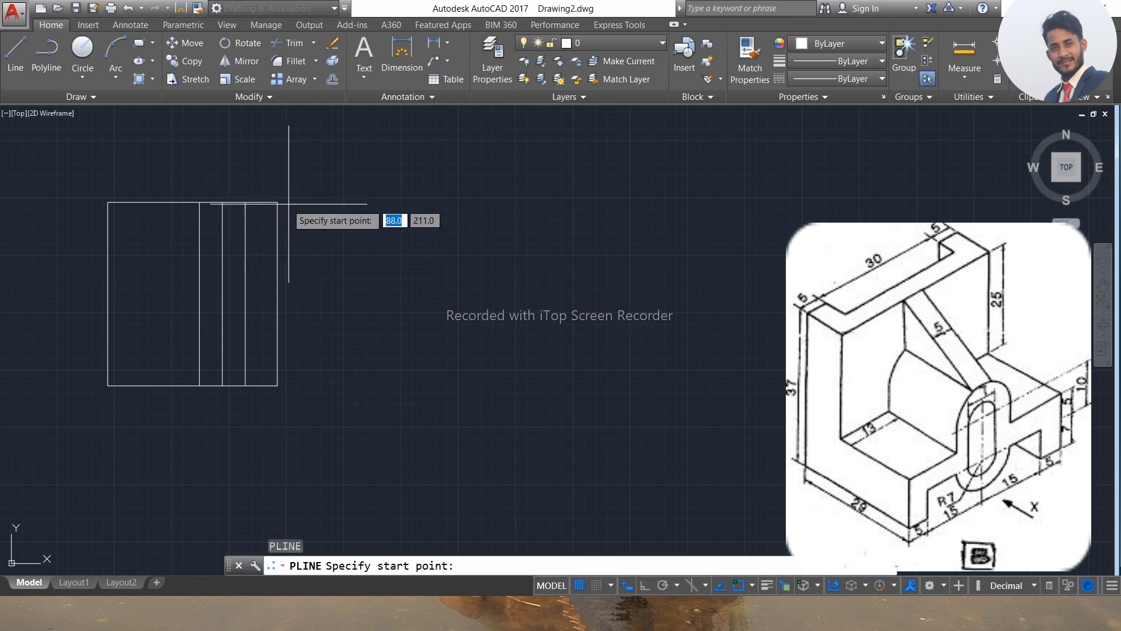
left_click(278, 202)
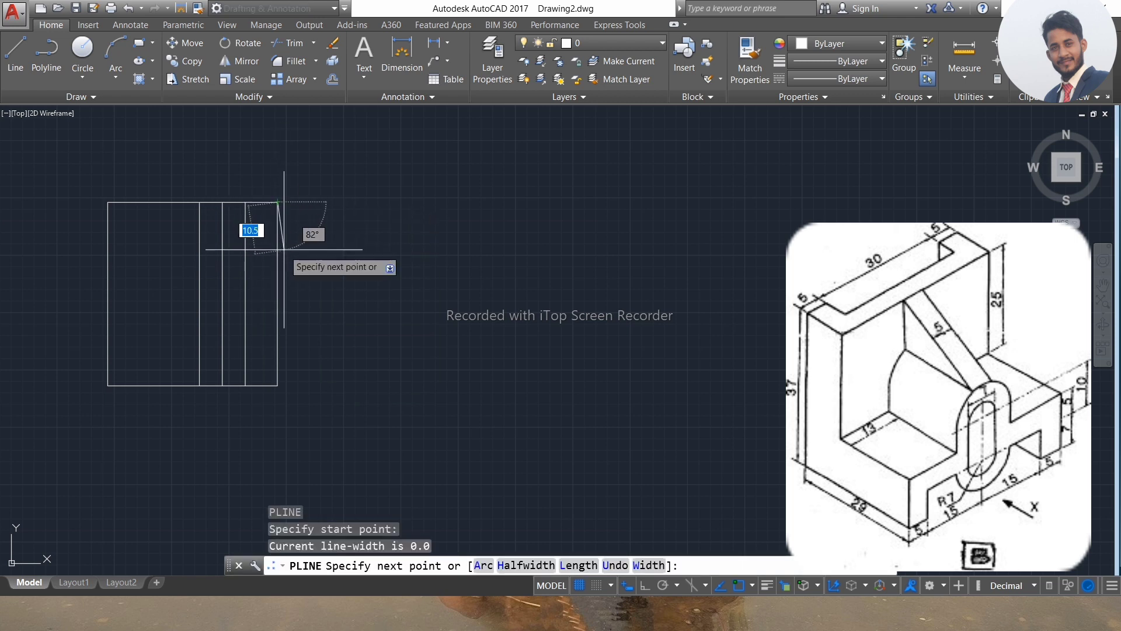
type("5")
key("Return")
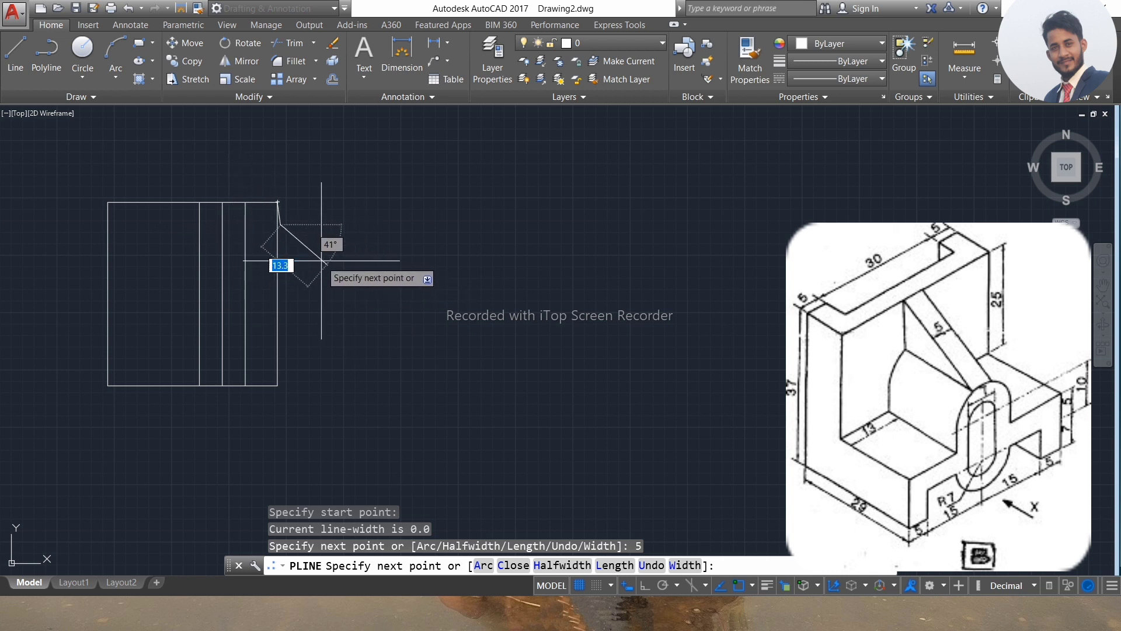
key("Escape")
key("ctrl+z")
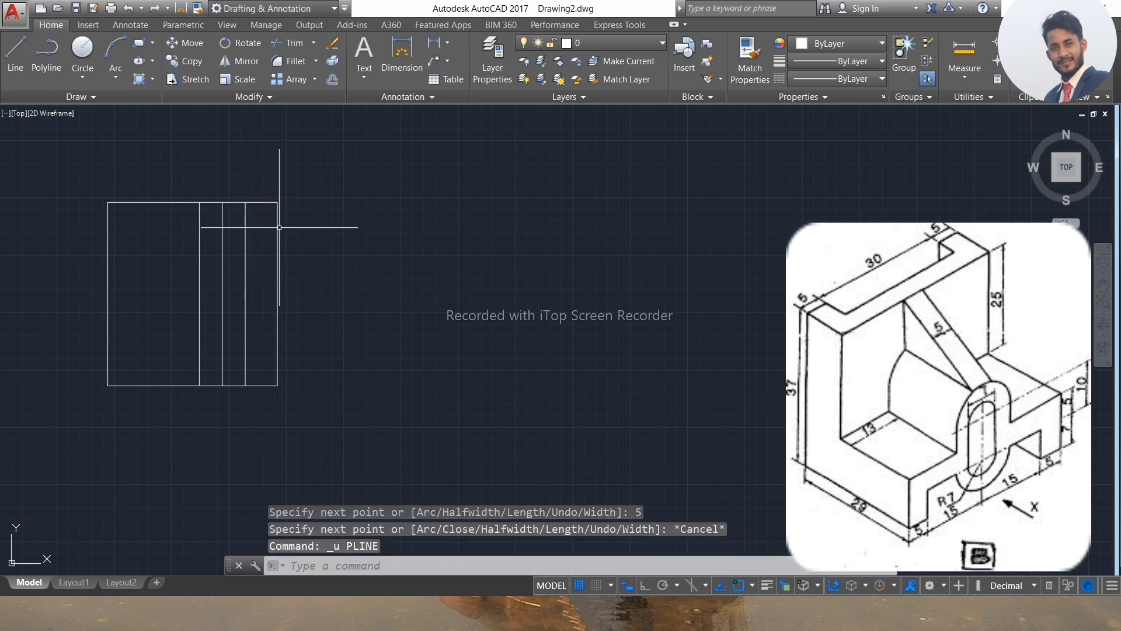
- With Ortho on, draw a polyline 5 mm down from the rectangle's upper-right corner and across to the nearest inner vertical line
left_click(643, 584)
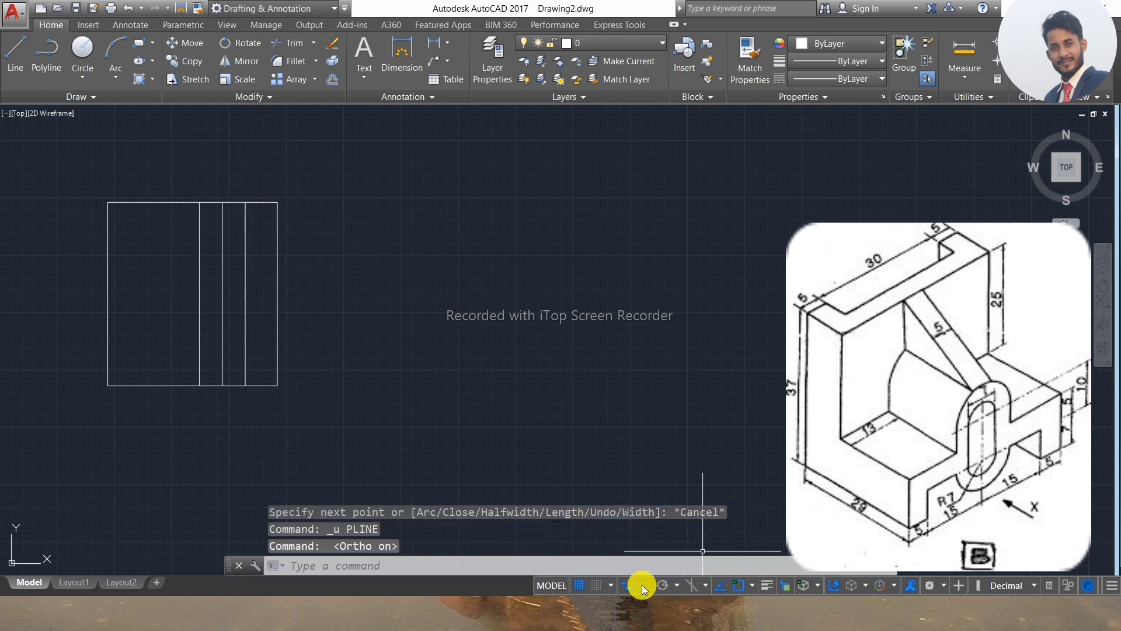
type("p")
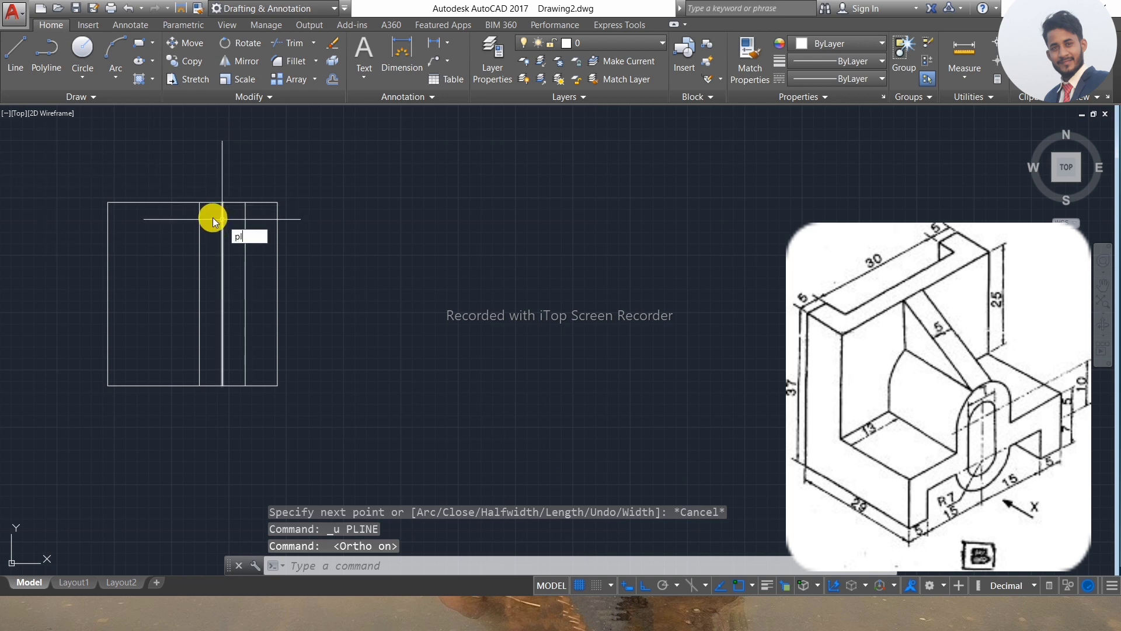
type("l")
key("Return")
left_click(277, 203)
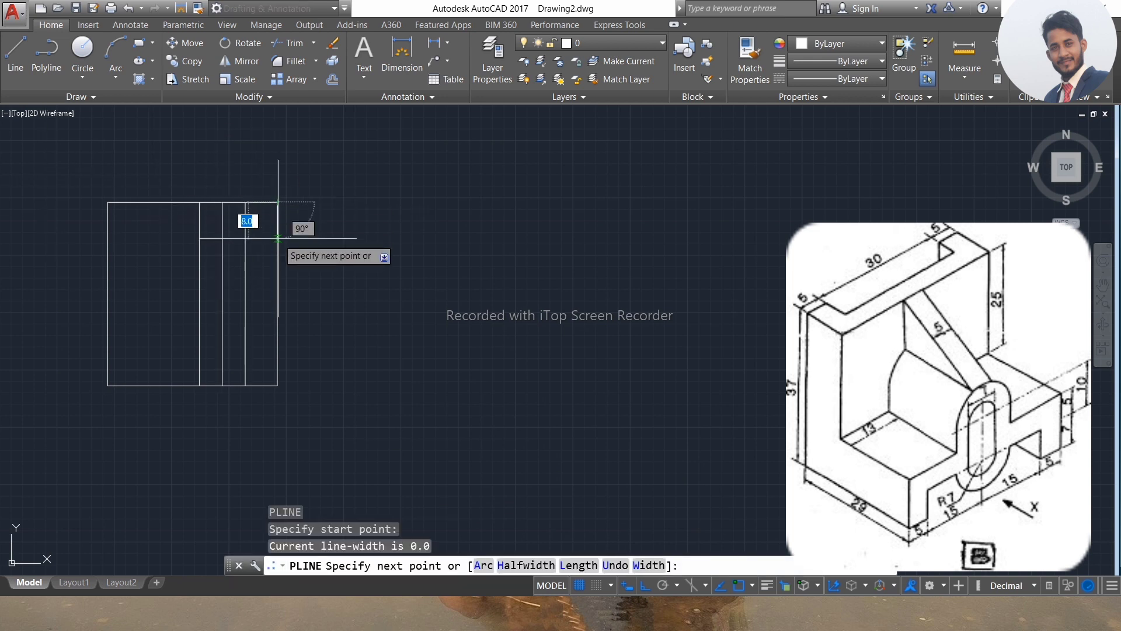
key("Return")
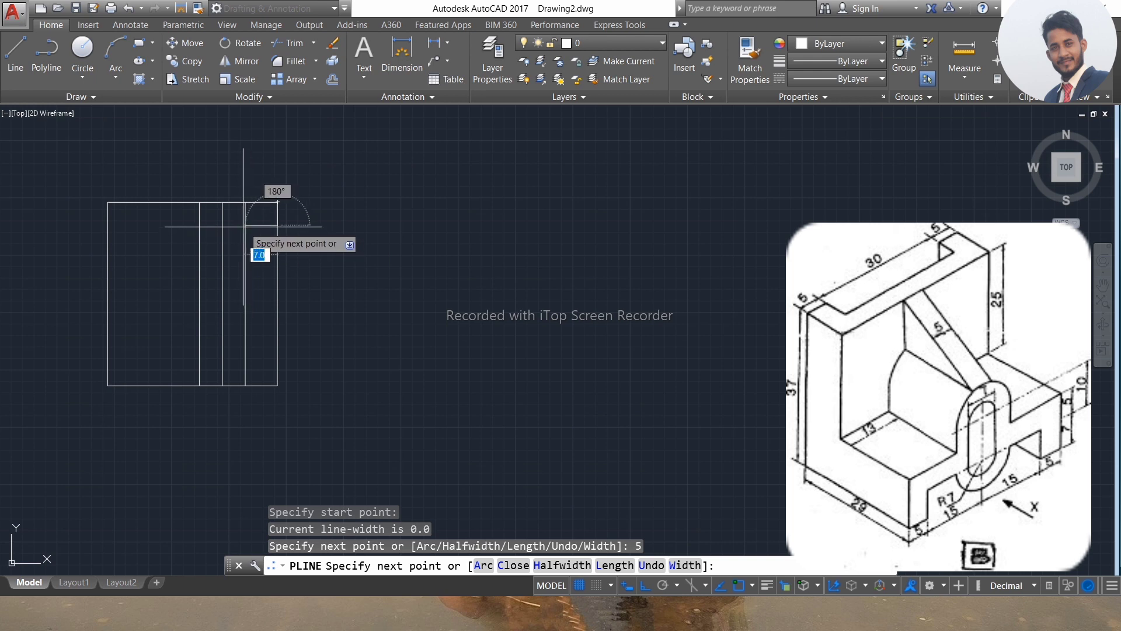
left_click(245, 225)
key("Escape")
- Mirror the corner polyline about the rectangle's horizontal centreline, keeping the source object
left_click(262, 221)
left_click(259, 239)
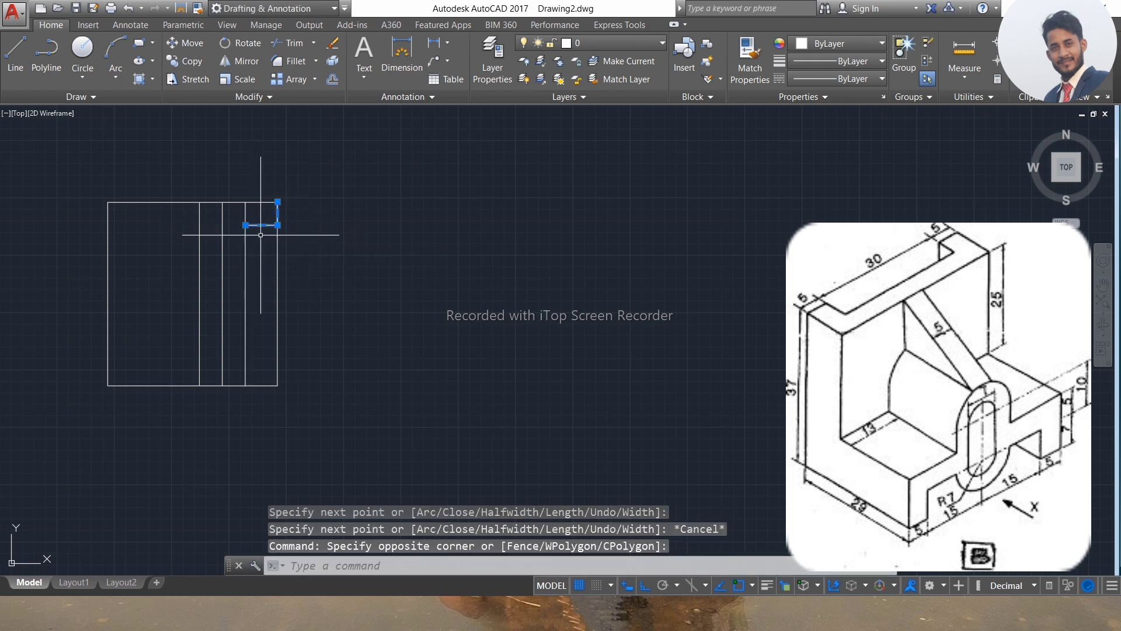
type("MI")
key("Return")
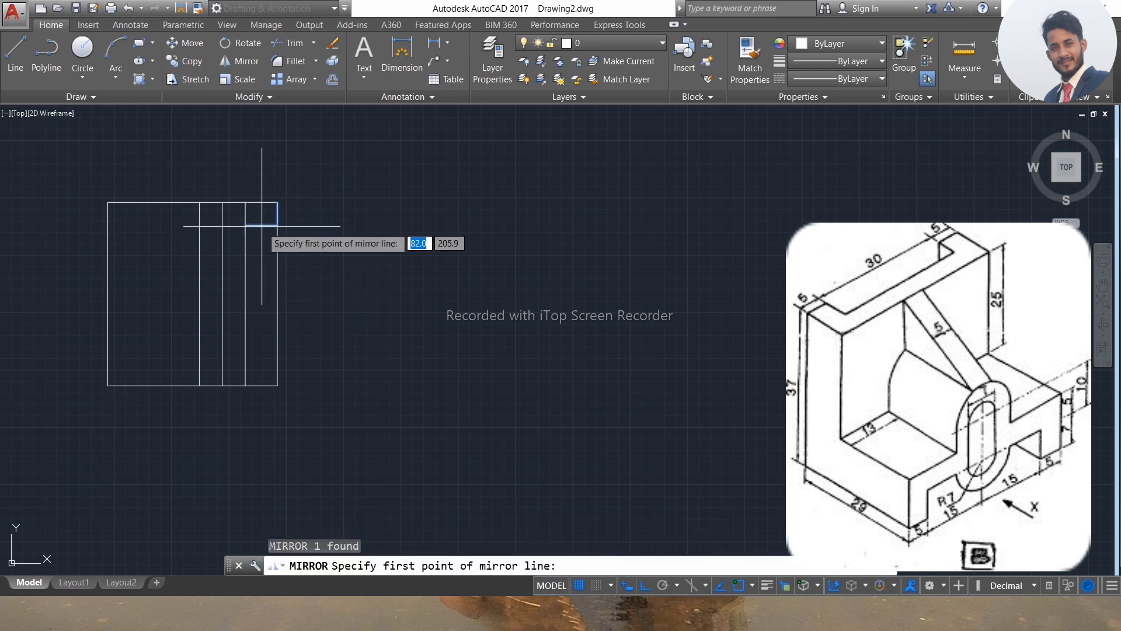
left_click(277, 293)
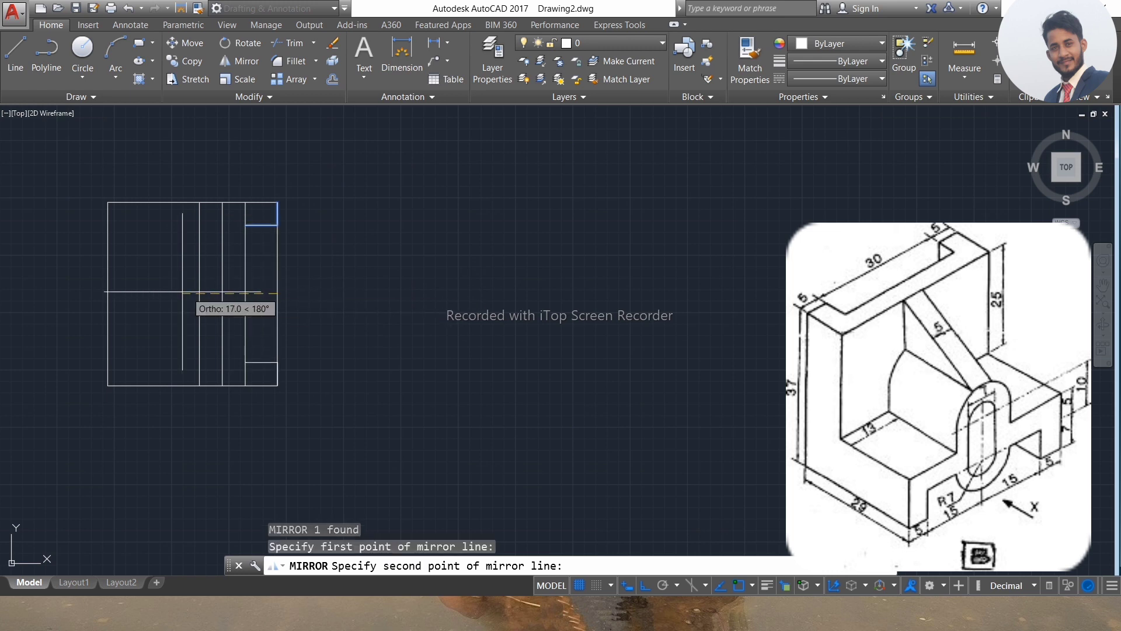
left_click(76, 295)
left_click(103, 350)
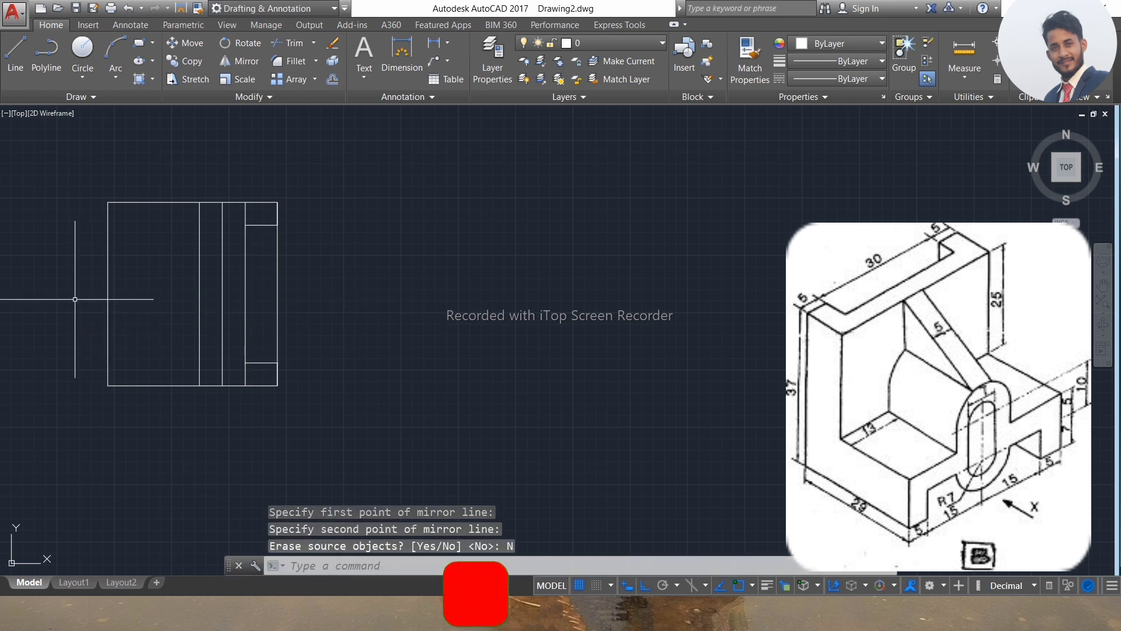
key("Escape")
key("Escape")
- Delete the rectangle's right edge line between the two corner polylines
left_click(280, 257)
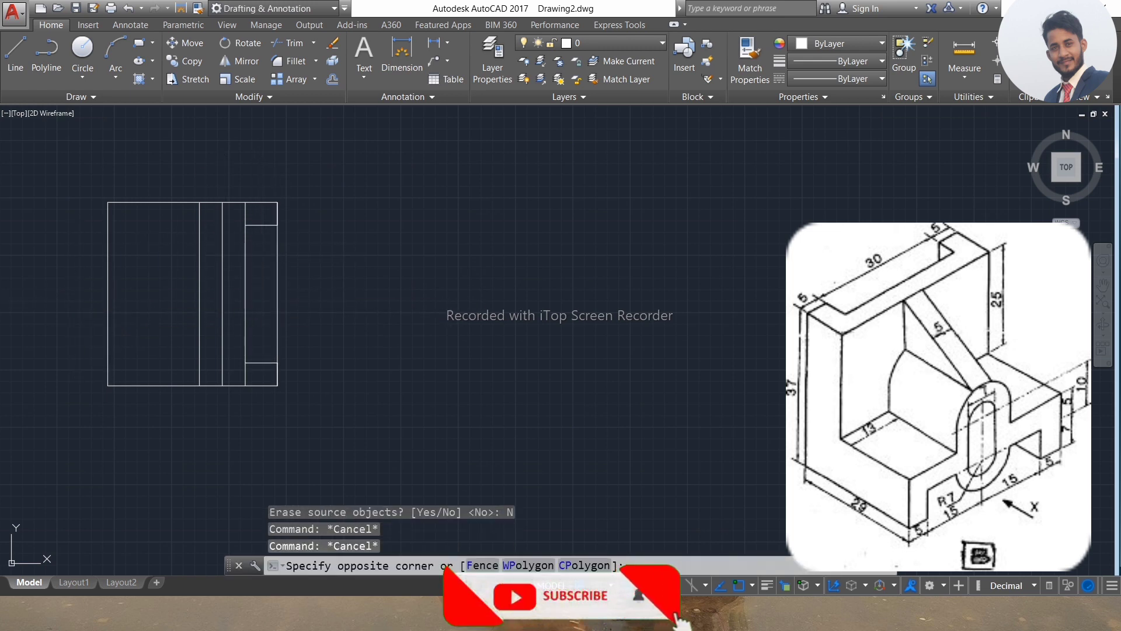
left_click(269, 263)
key("Delete")
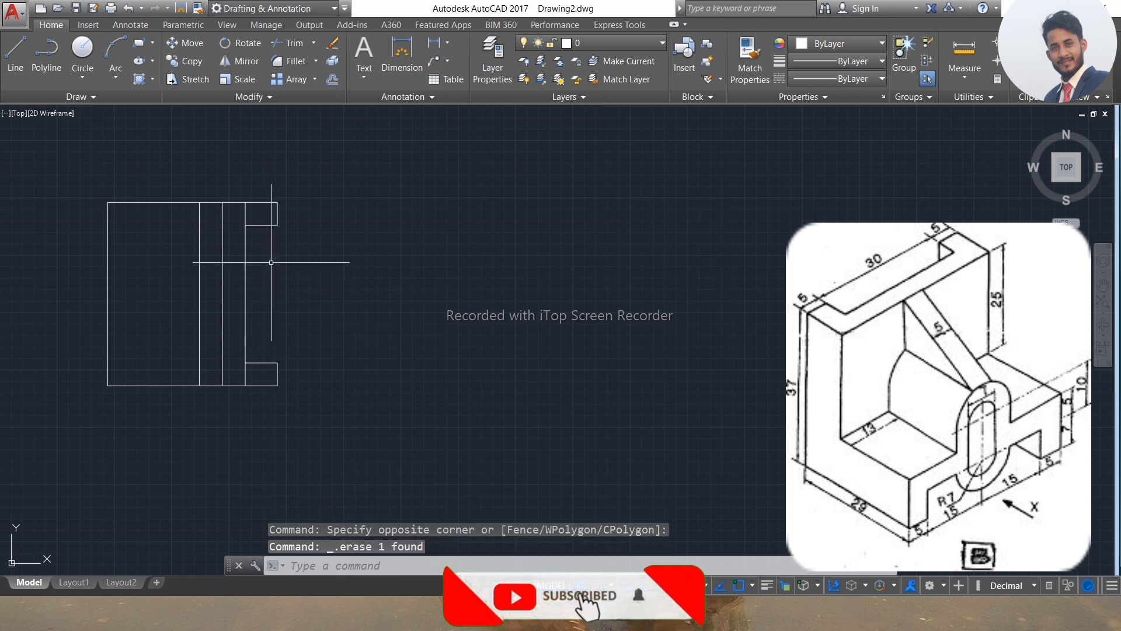
key("Escape")
key("Escape")
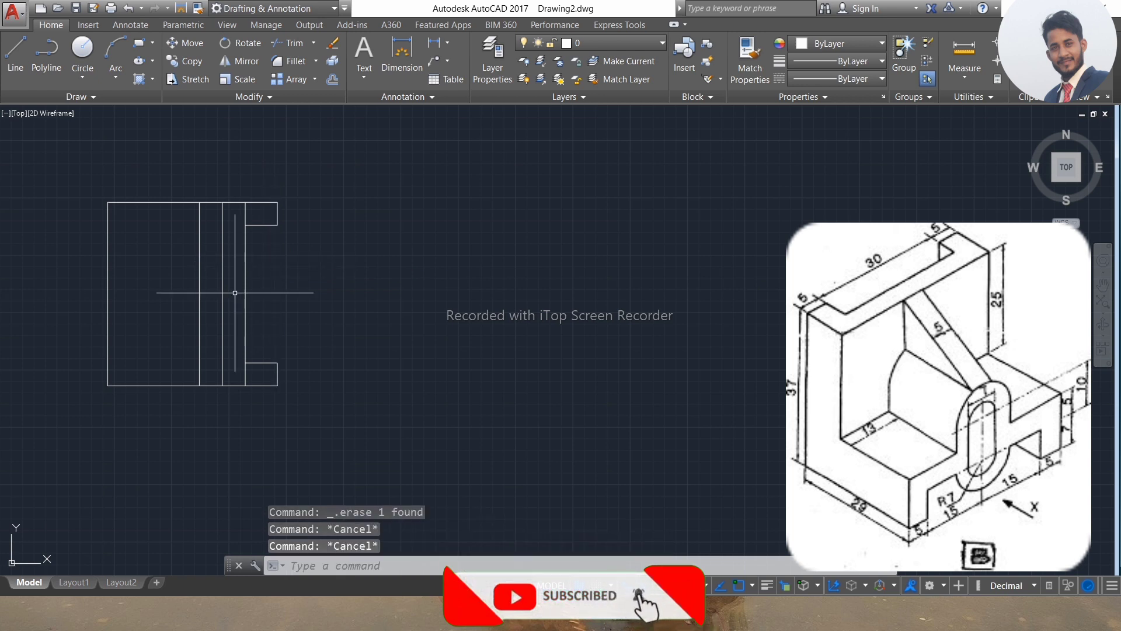
- Draw a circle of radius 7 mm centred on the midpoint of the rightmost inner vertical line
type("c")
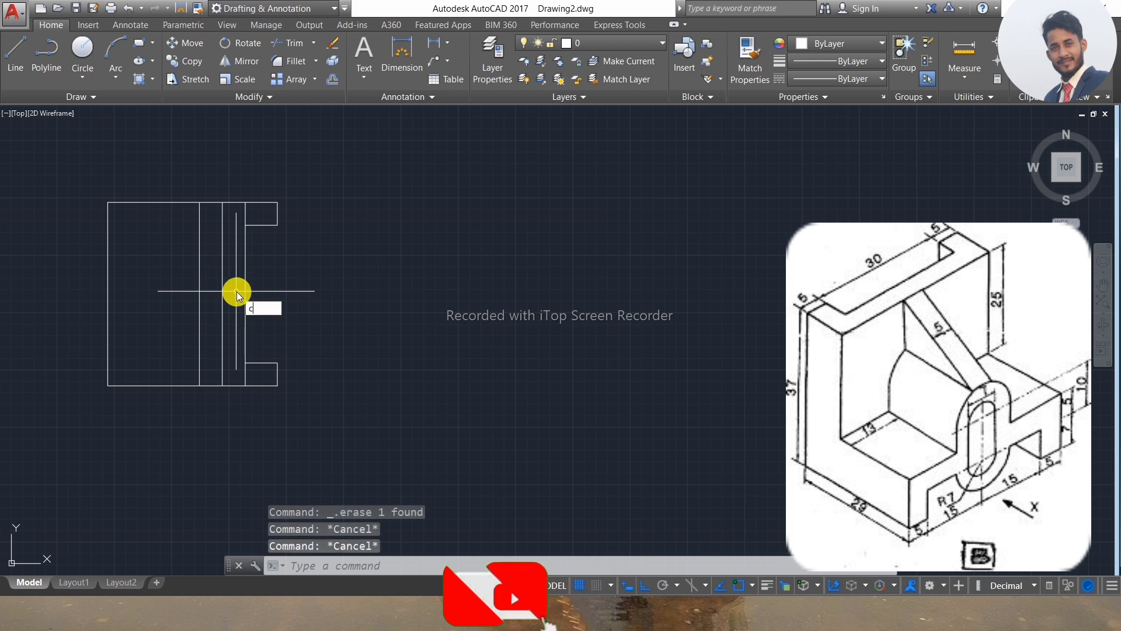
key("Return")
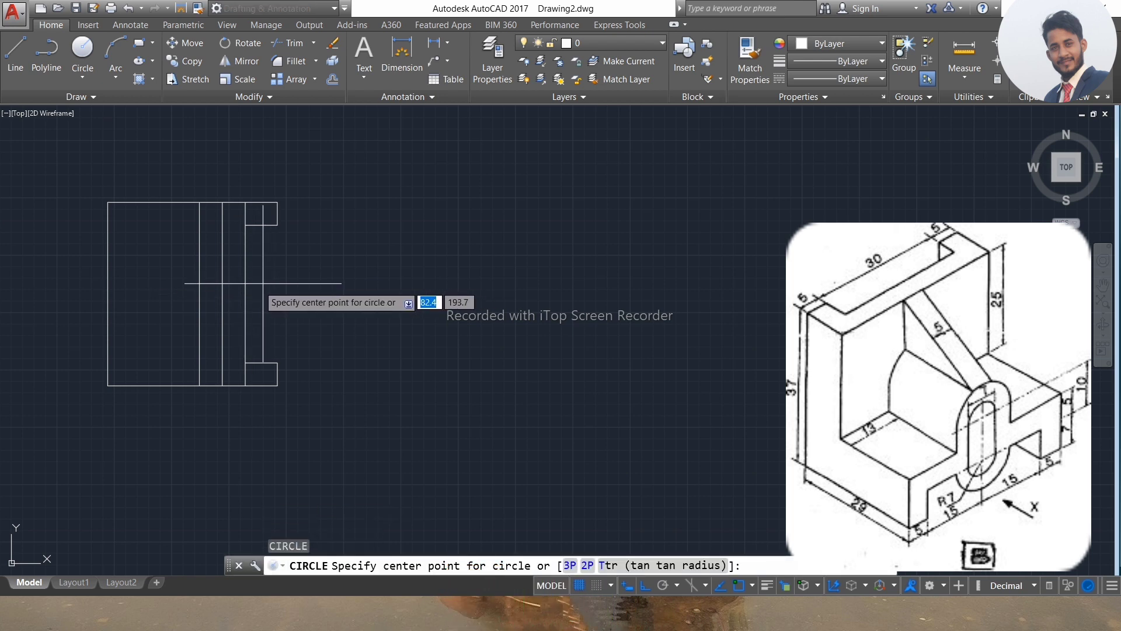
left_click(245, 293)
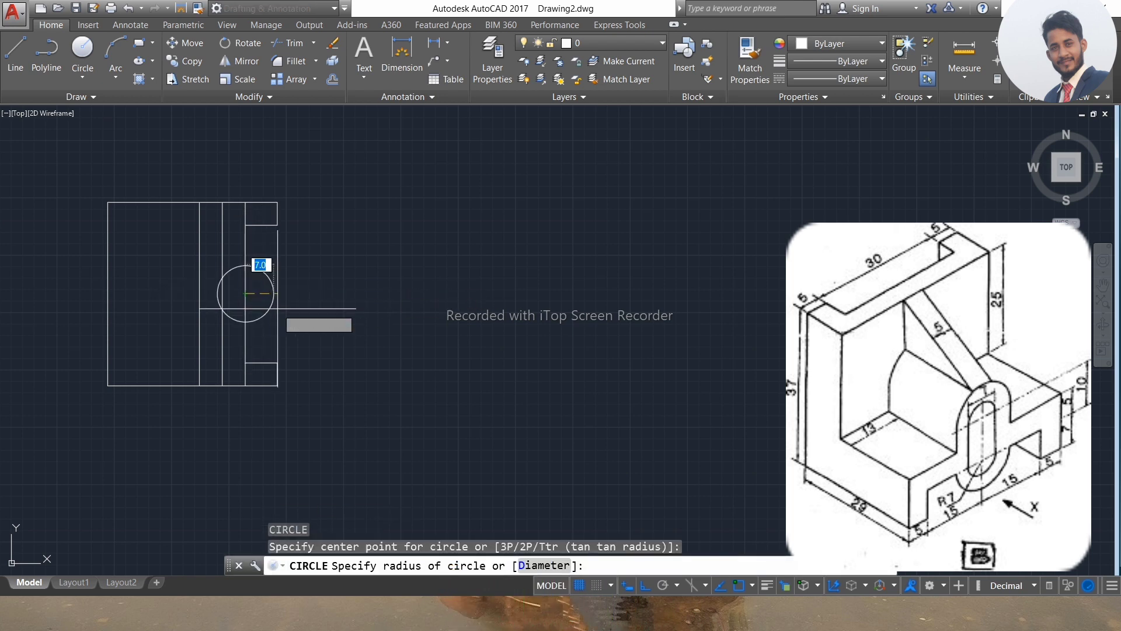
type("7")
key("Return")
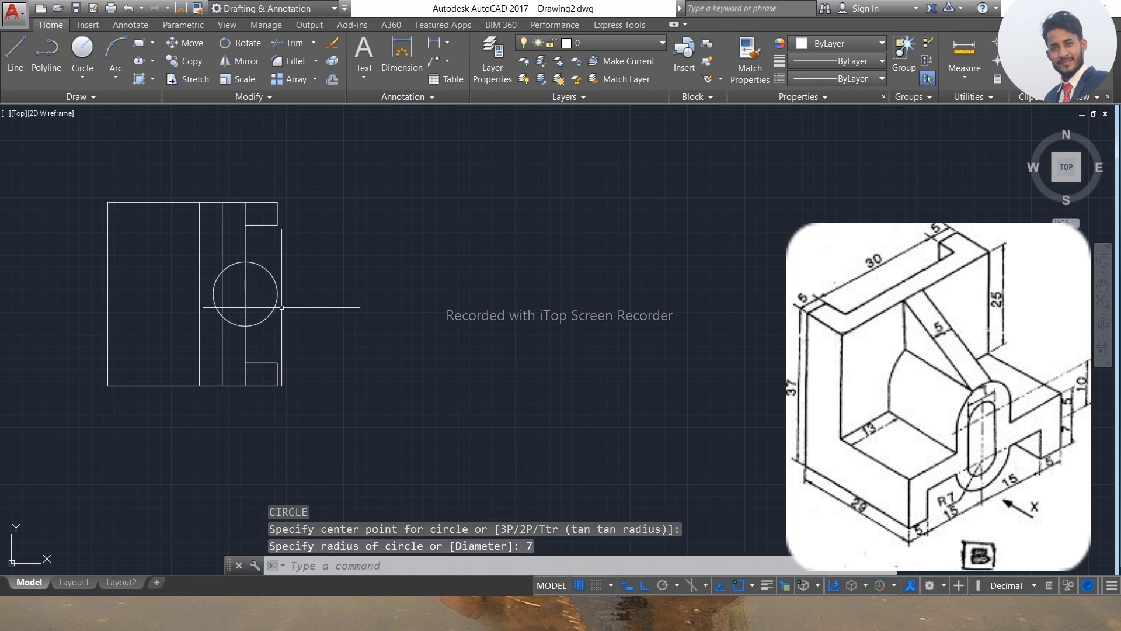
- Draw a concentric circle of radius 3 mm inside the 7 mm radius circle
key("Return")
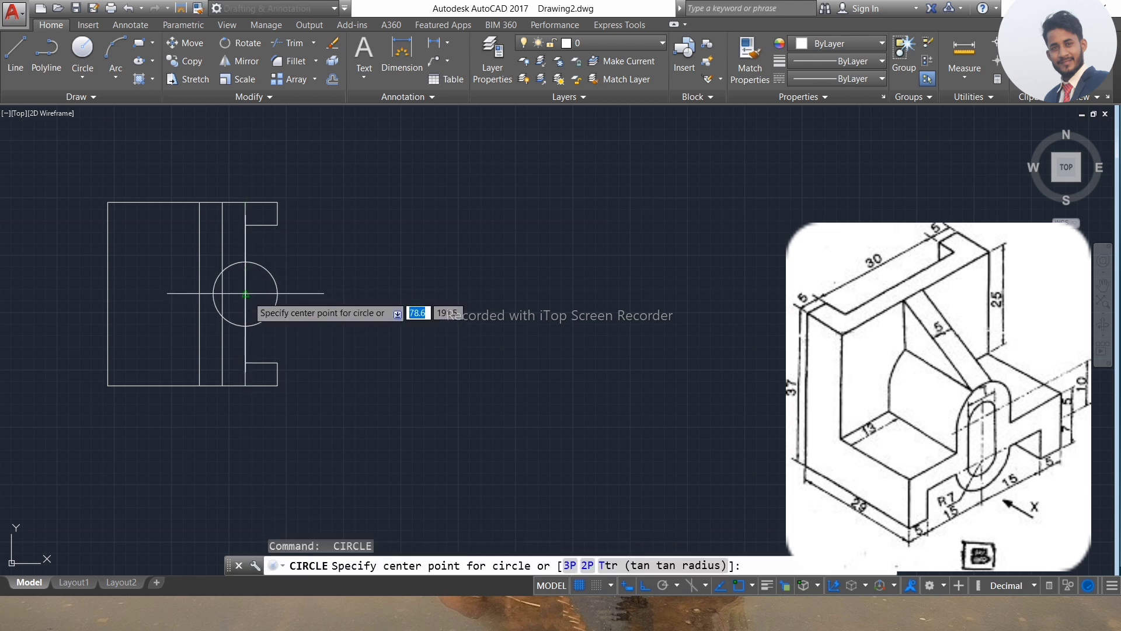
left_click(245, 294)
type("3")
key("Return")
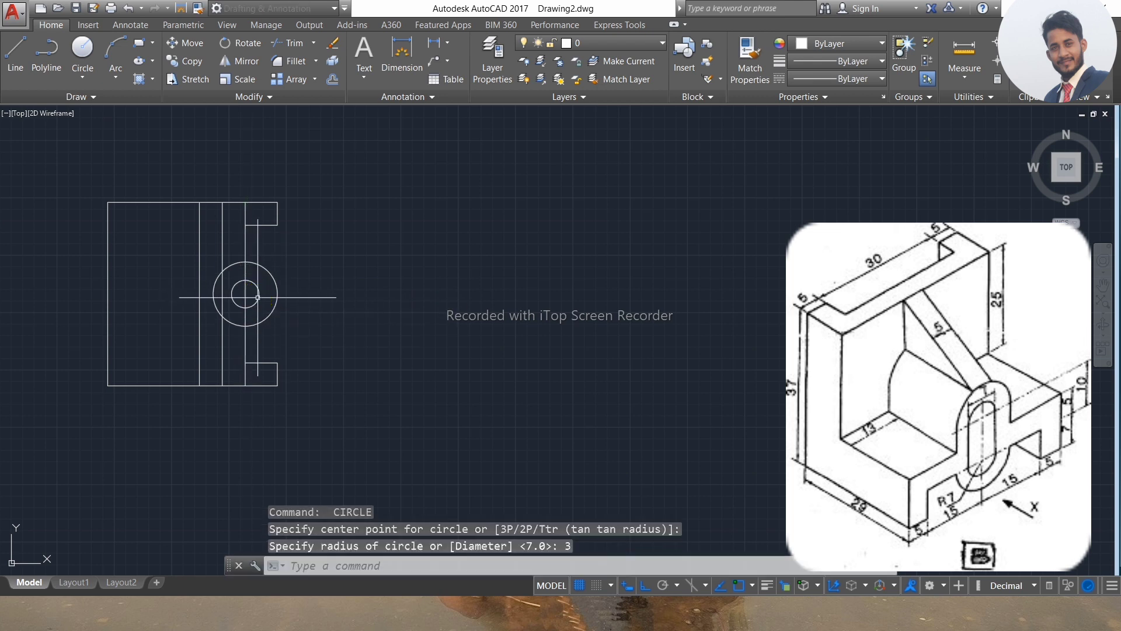
- Copy both concentric circles 10 mm to the left from their centre
left_click(280, 275)
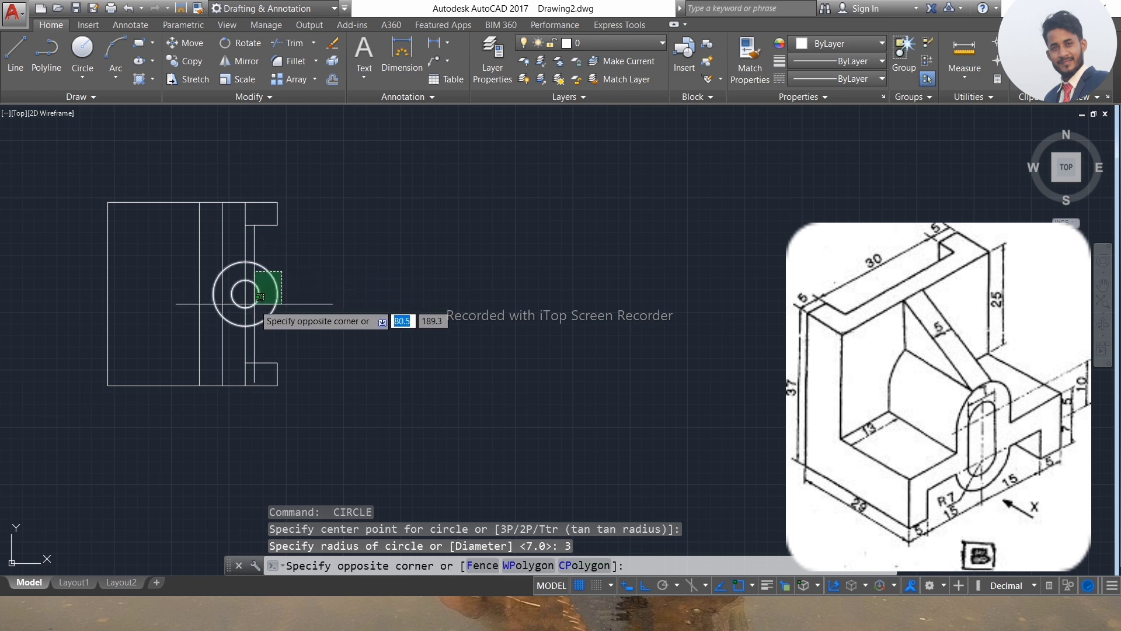
left_click(260, 292)
type("co")
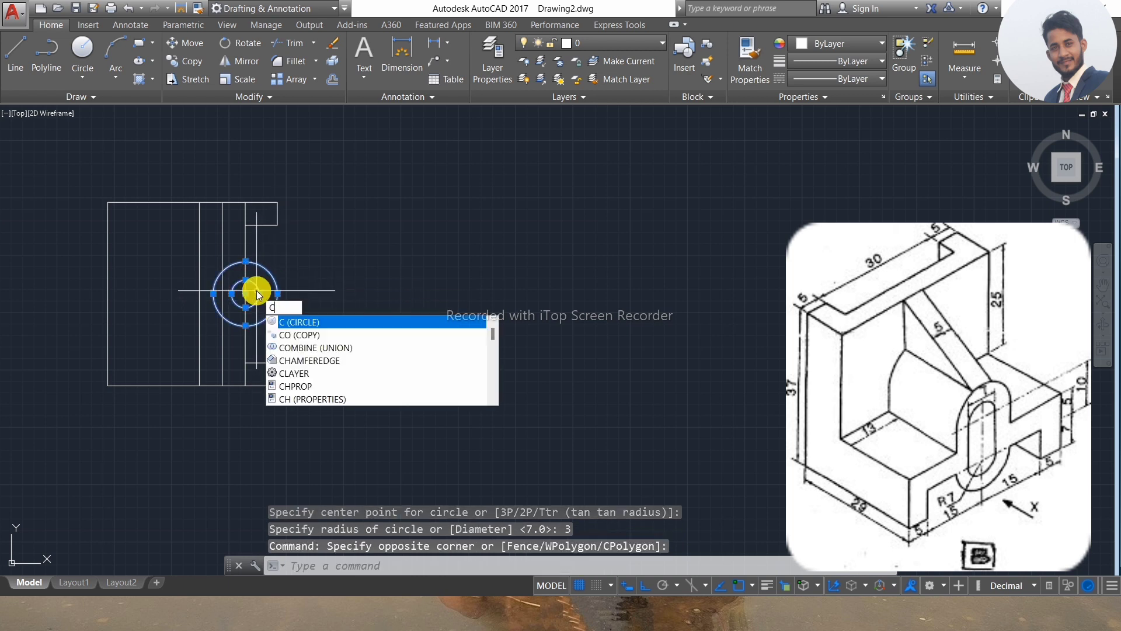
key("Return")
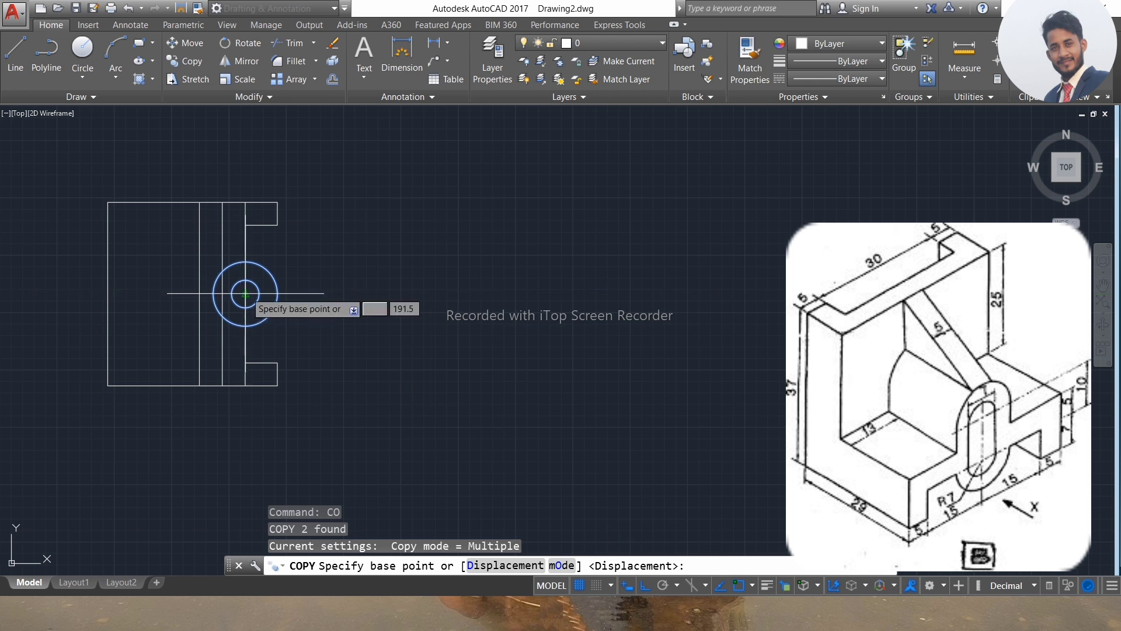
left_click(245, 293)
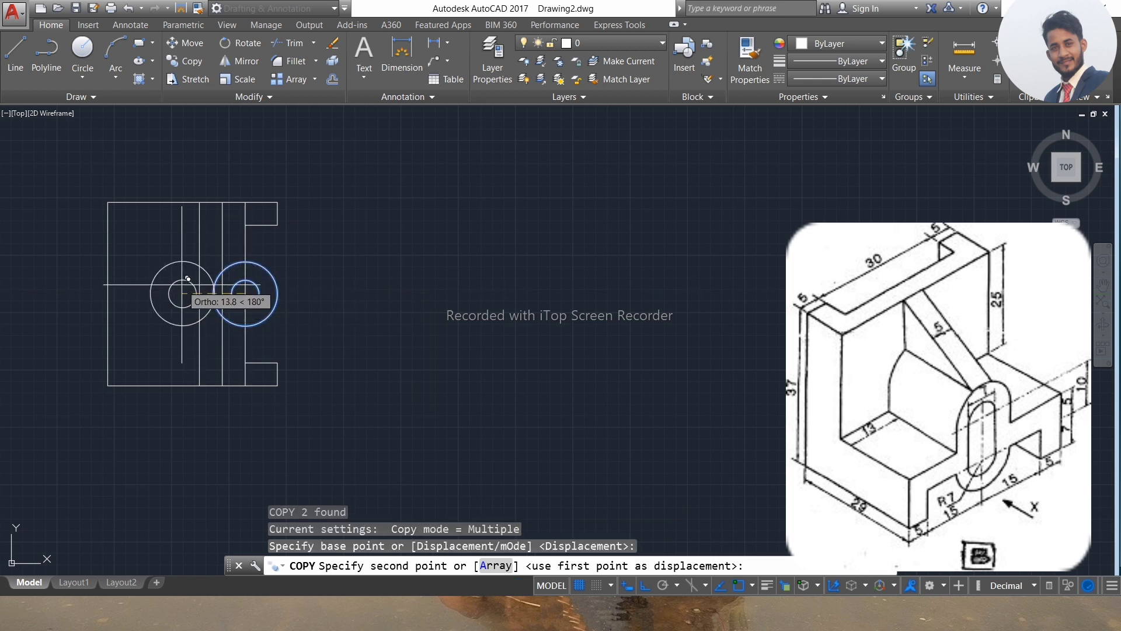
type("1")
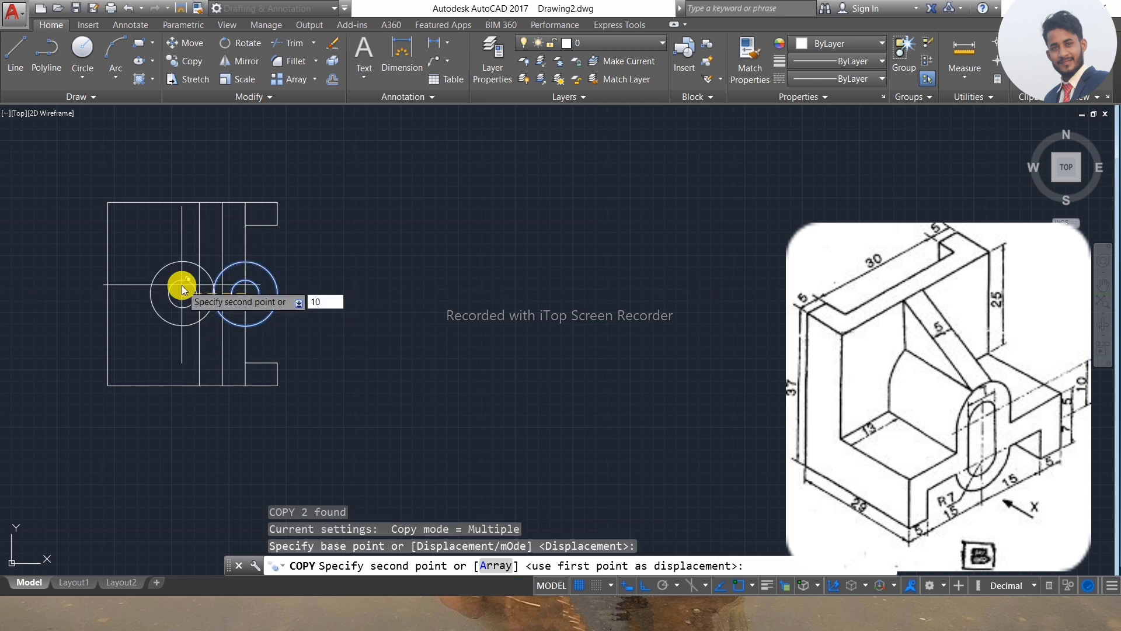
type("0")
key("Return")
key("Escape")
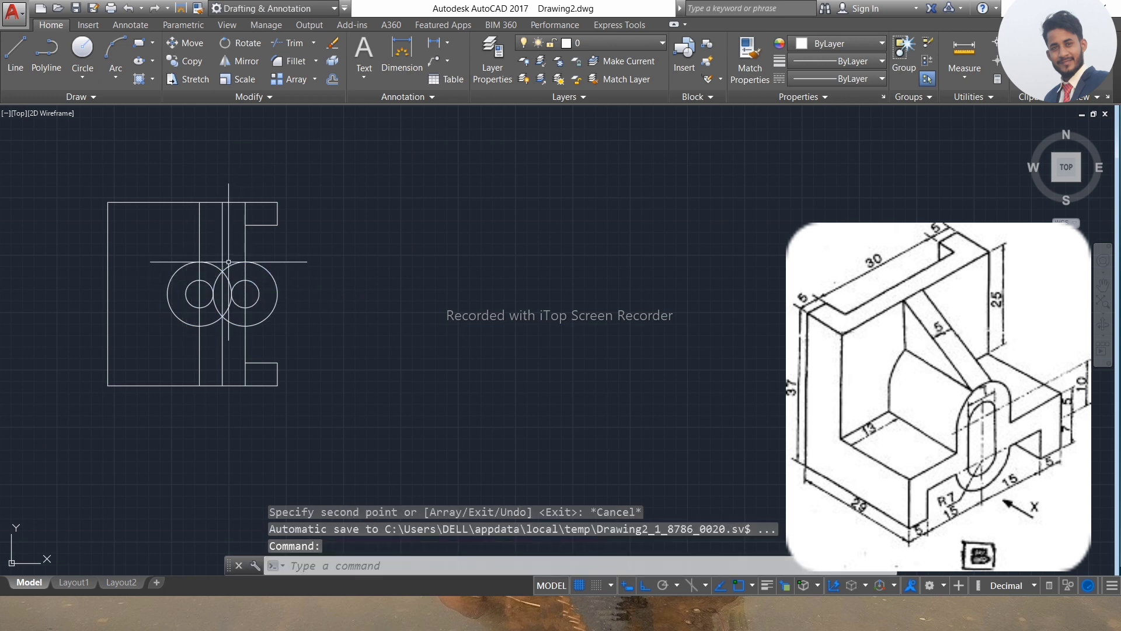
- Draw horizontal lines joining the top quadrants of the two small circles and of the two large circles
scroll(229, 263, "up", 5)
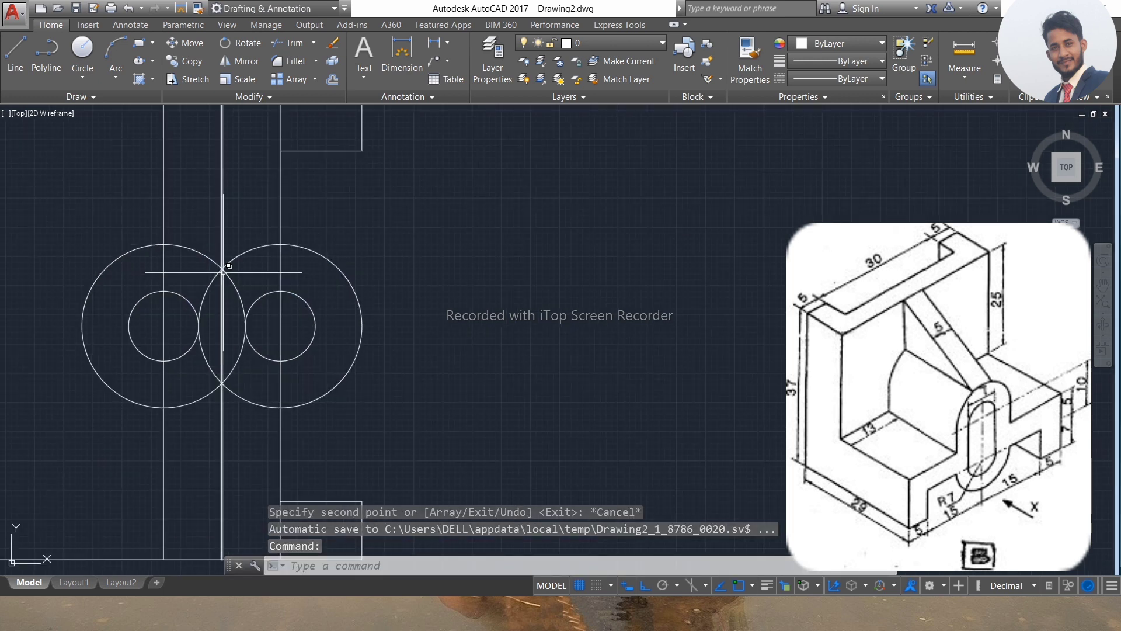
type("p")
key("BackSpace")
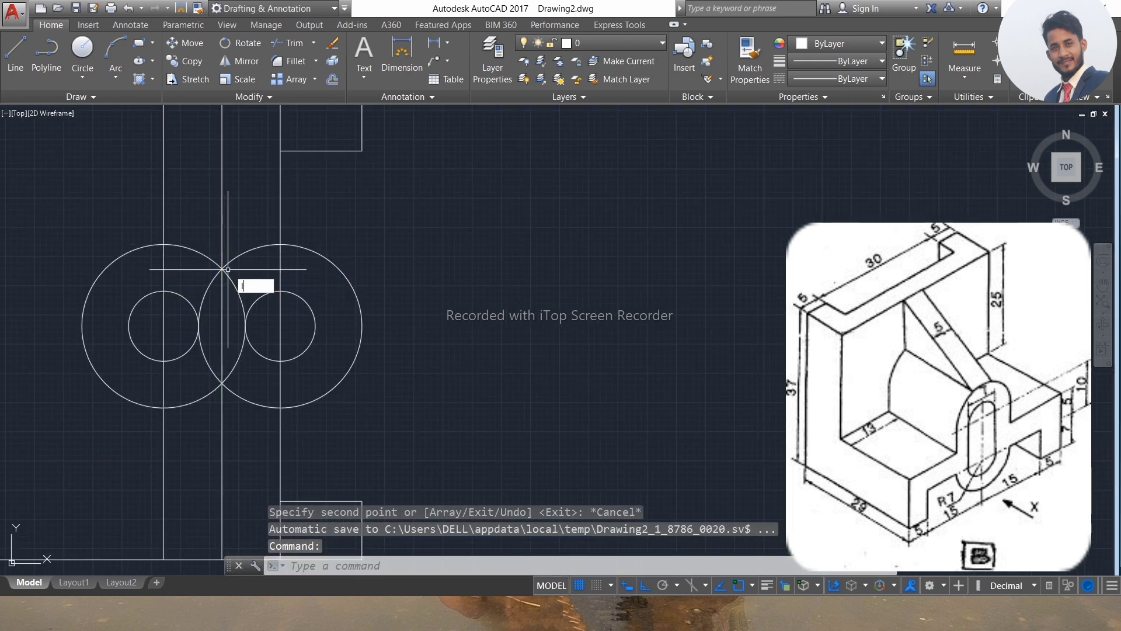
type("l")
key("Return")
left_click(164, 290)
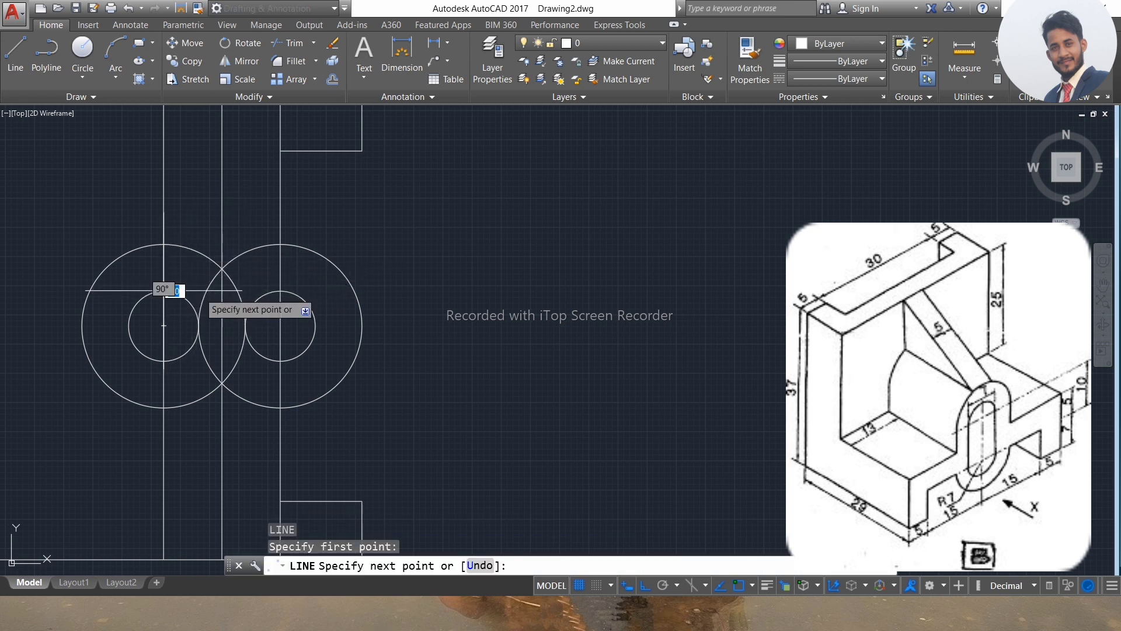
left_click(281, 289)
key("Return")
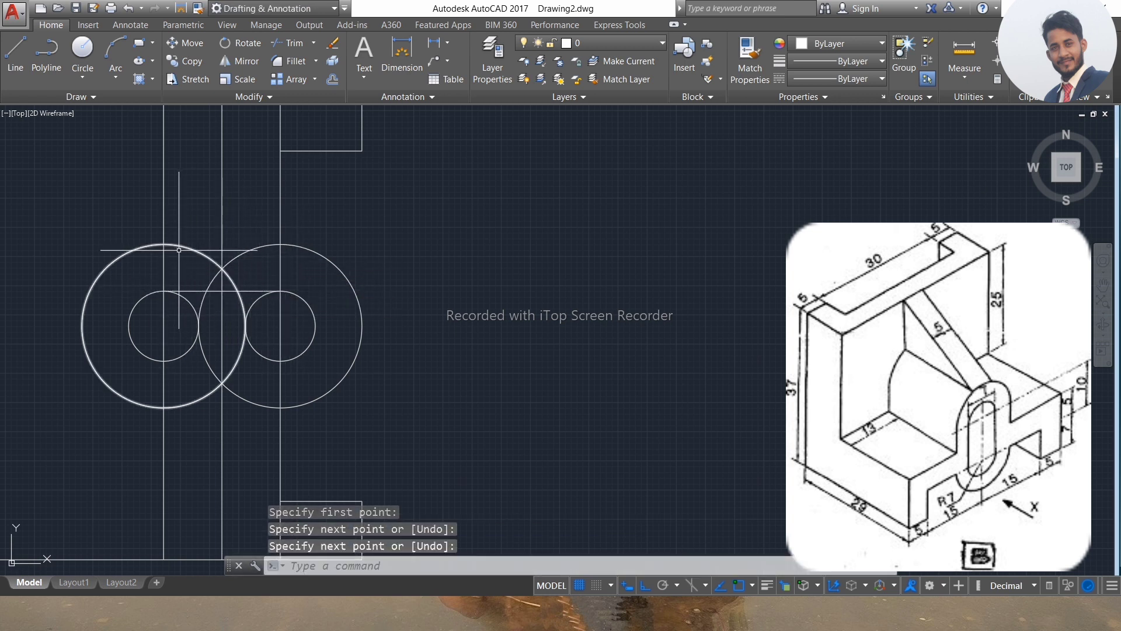
key("Return")
left_click(163, 244)
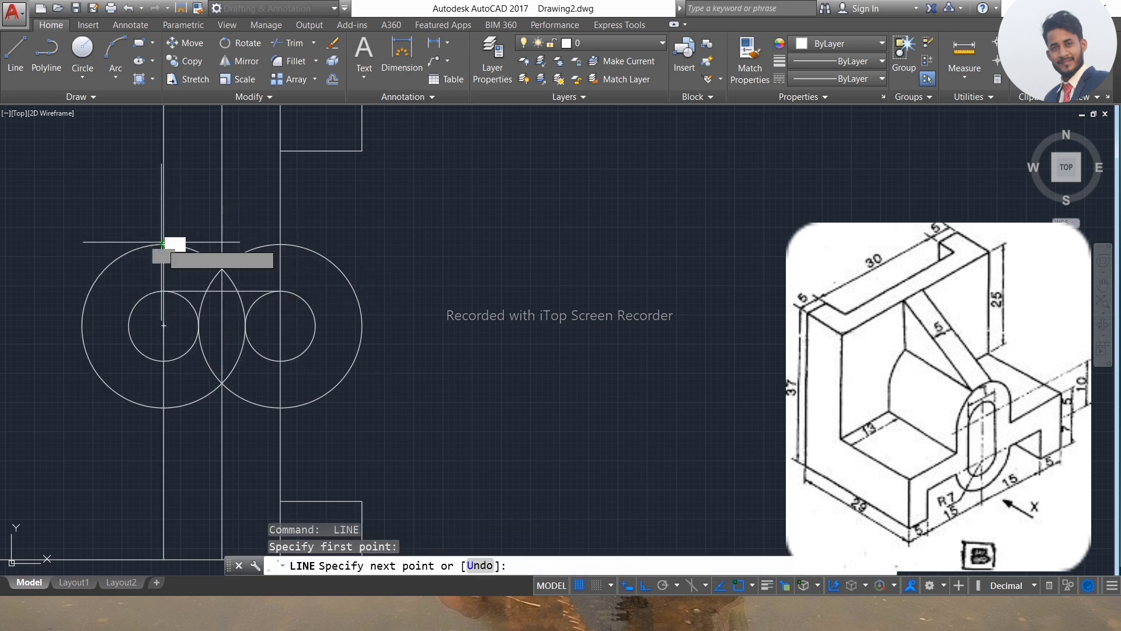
left_click(280, 244)
key("Return")
- Draw horizontal lines joining the bottom quadrants of the two small circles and of the two large circles
key("Return")
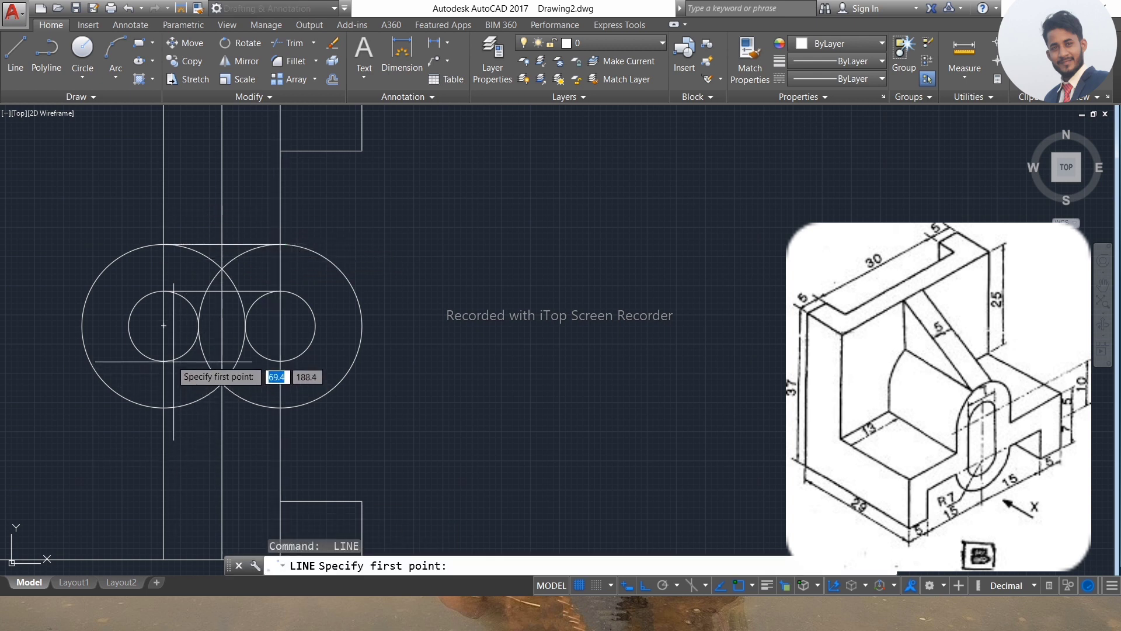
left_click(164, 326)
left_click(281, 361)
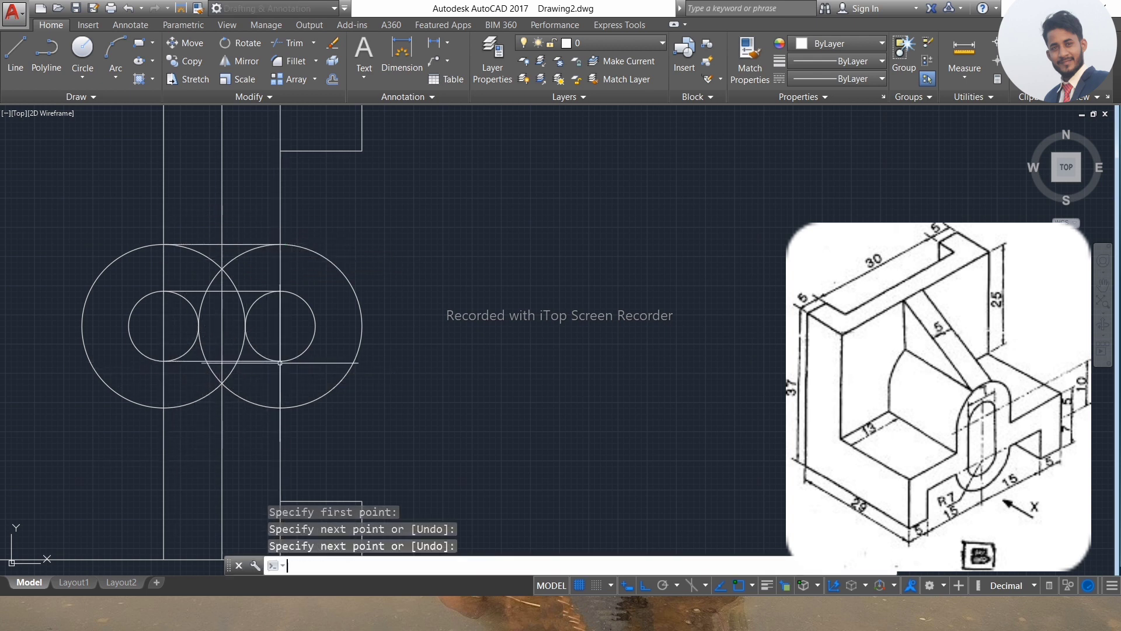
key("Return")
key("Return")
left_click(164, 408)
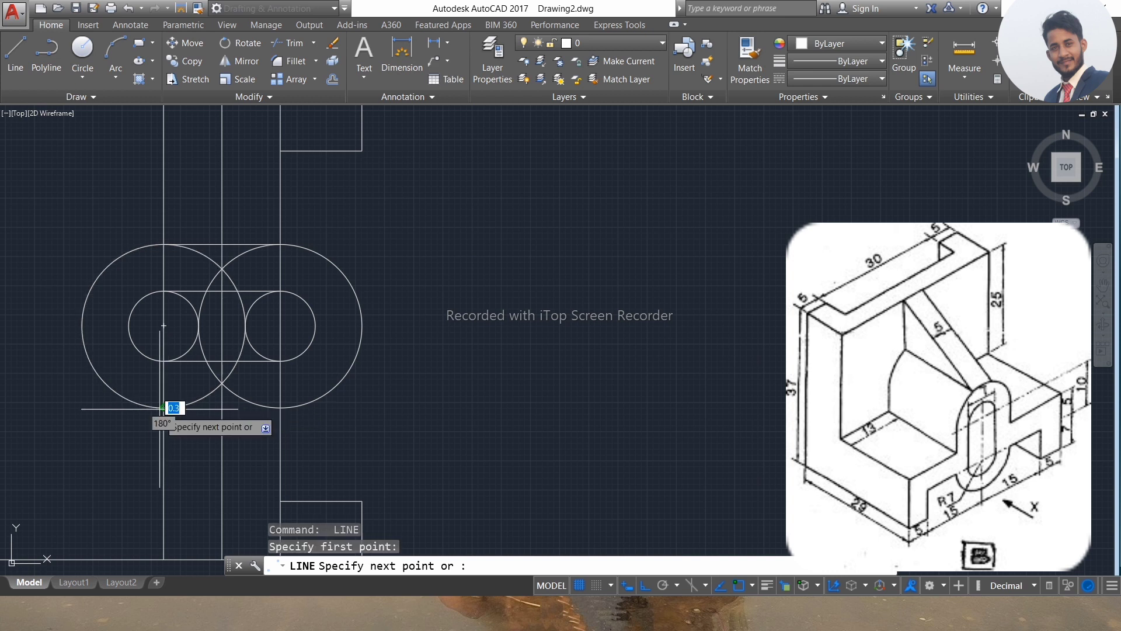
left_click(280, 408)
key("Escape")
key("Escape")
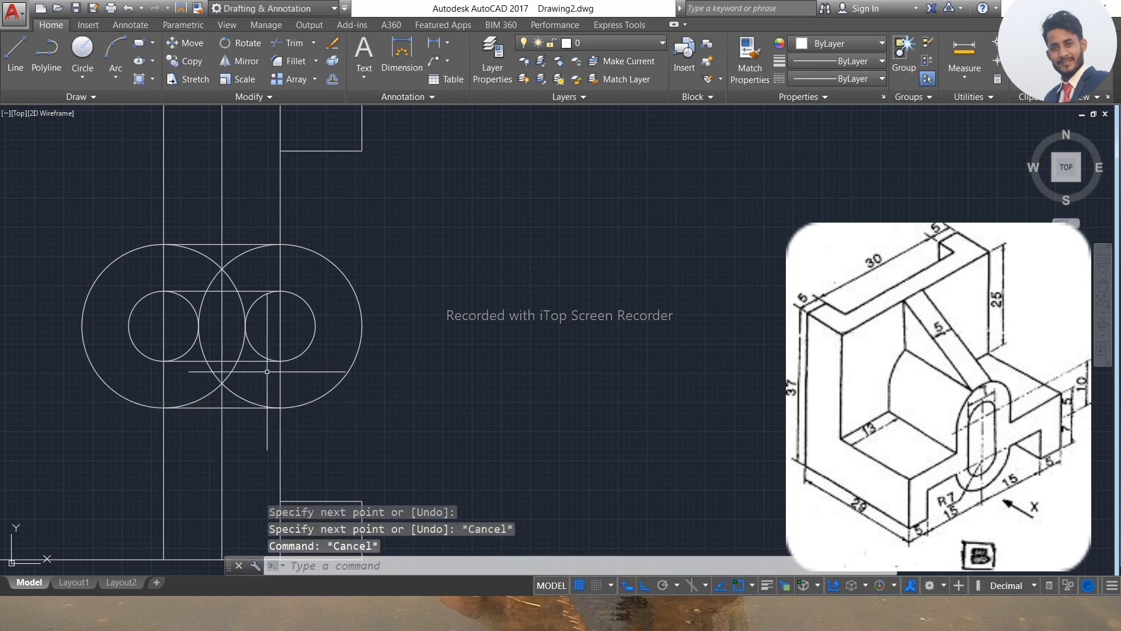
- Trim the inner halves of the two small circles and the large arcs and centre vertical line inside the slot
type("tr")
key("Return")
key("Return")
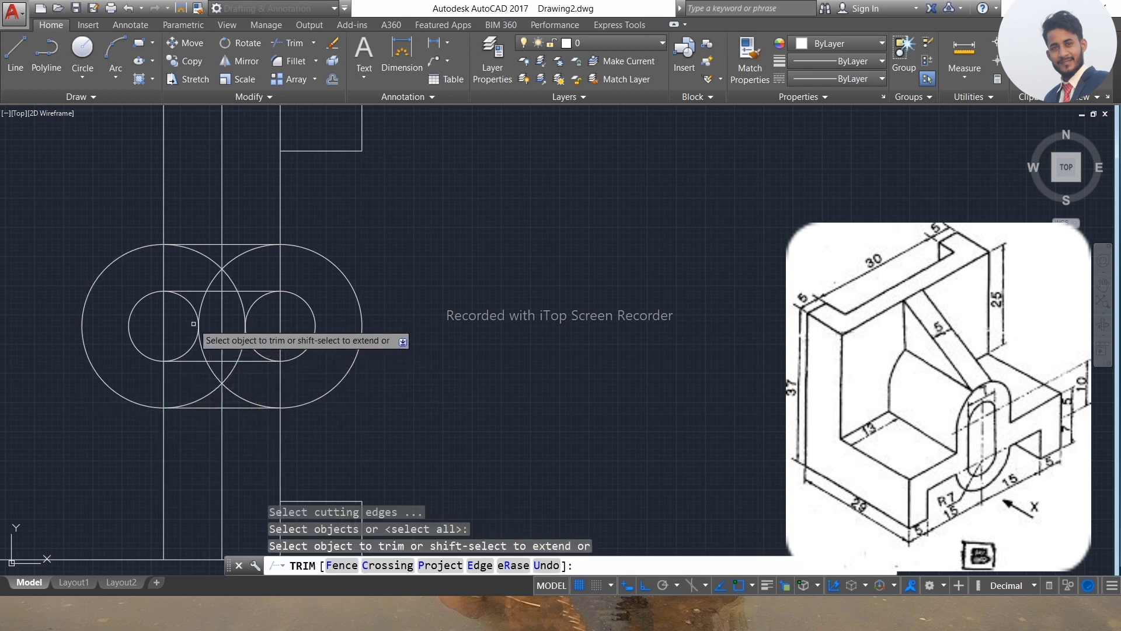
left_click(191, 306)
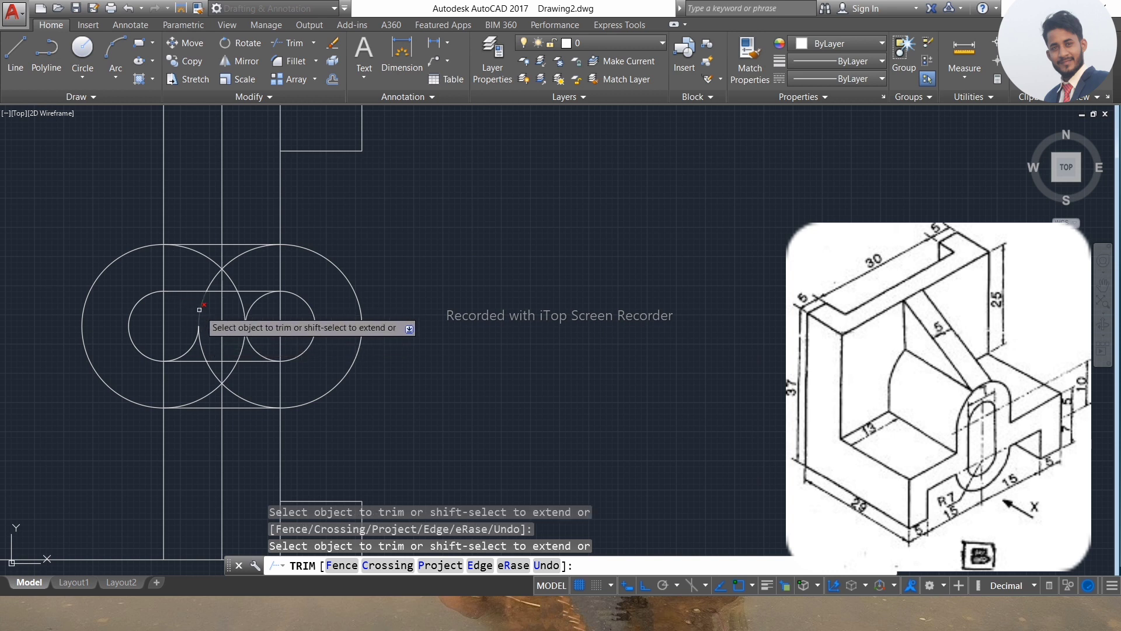
left_click(200, 307)
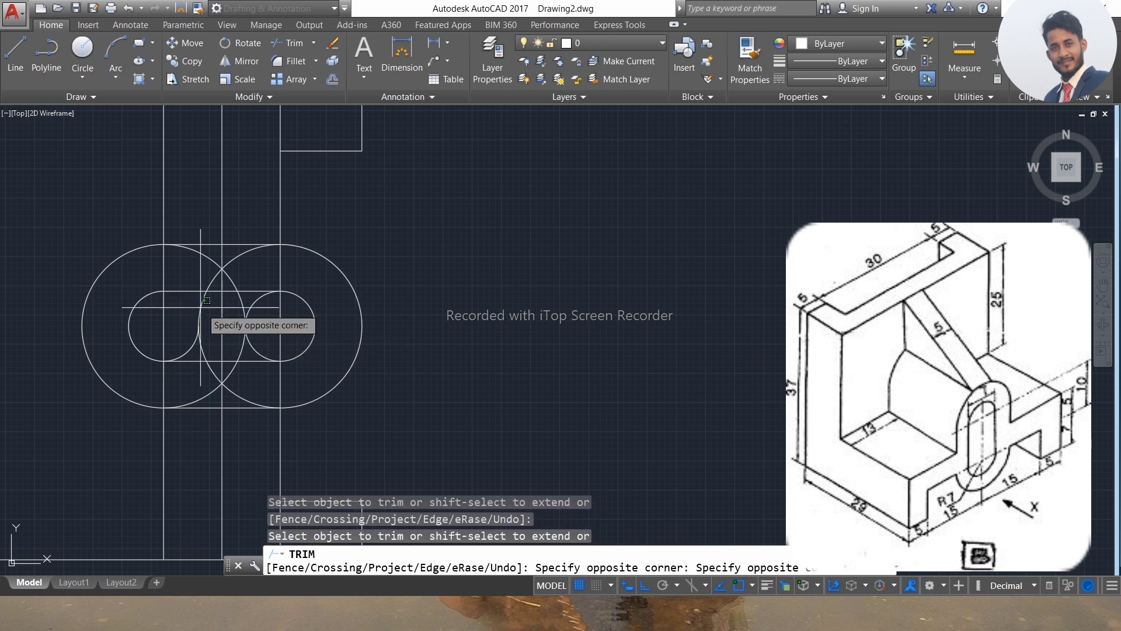
left_click(204, 347)
left_click(270, 321)
left_click(189, 331)
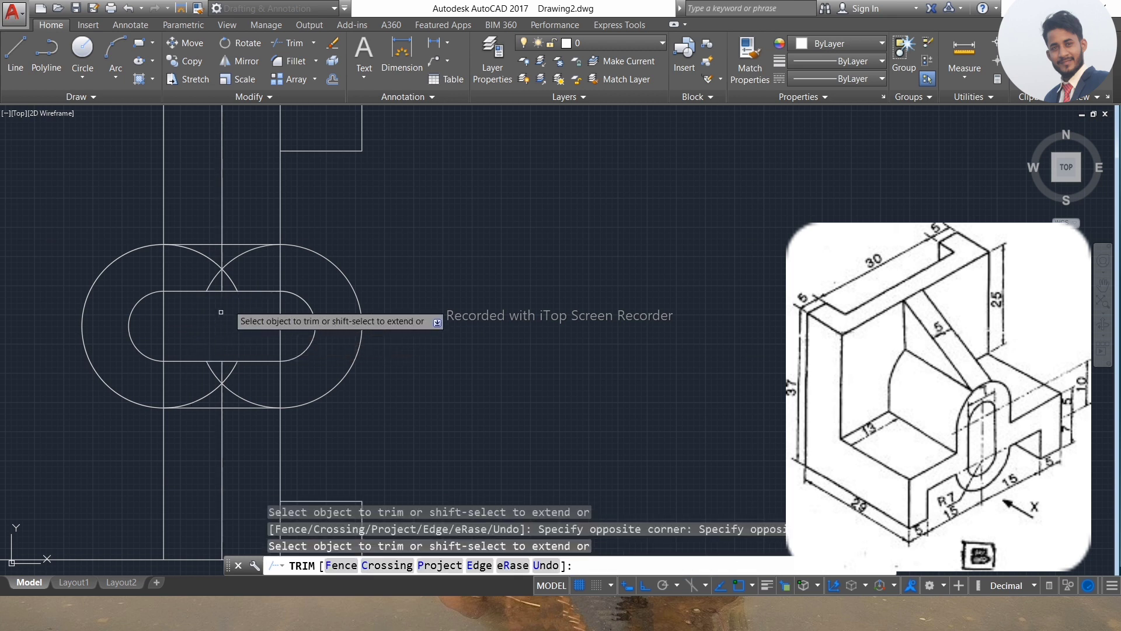
- Trim the overlapping large arcs and the vertical line segments between the slot and the boss outline
left_click(255, 266)
left_click(153, 271)
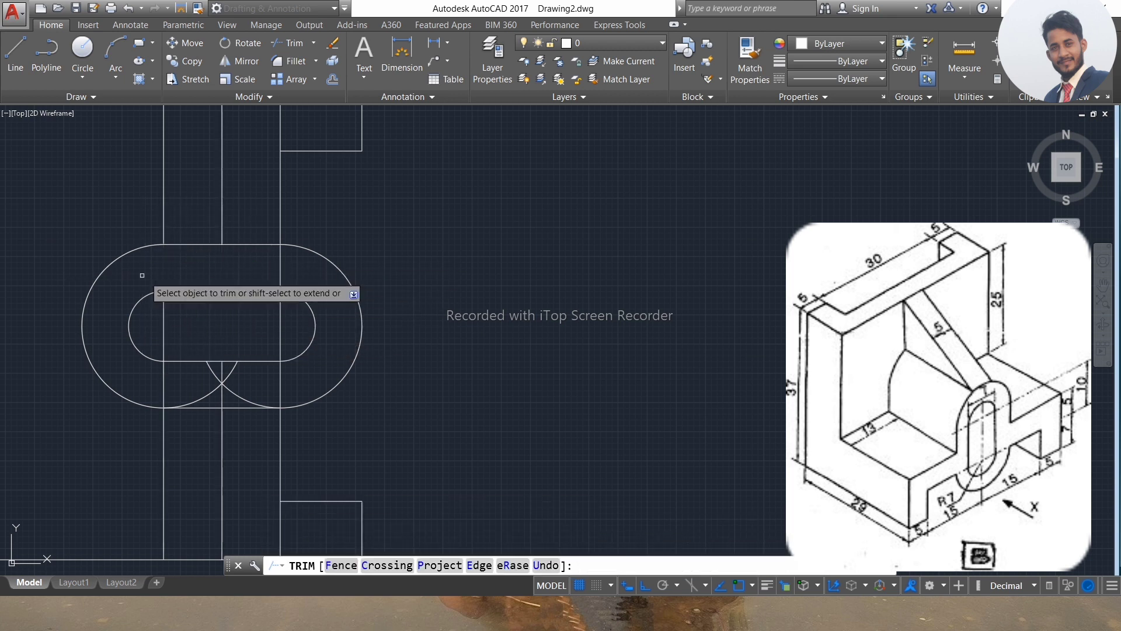
left_click(295, 257)
left_click(290, 260)
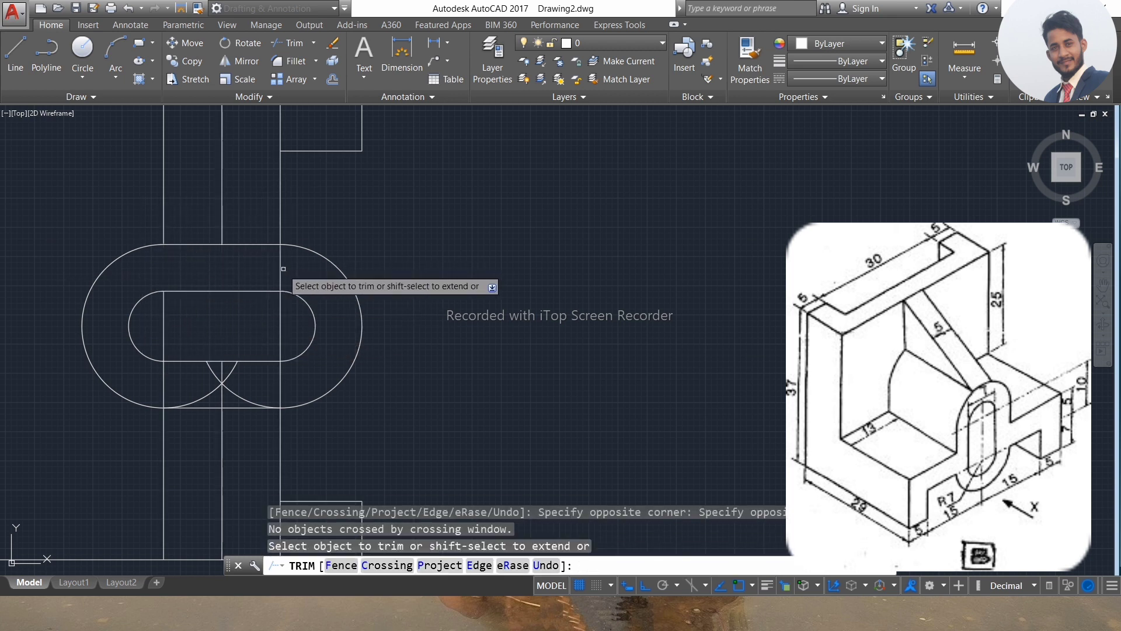
left_click(297, 378)
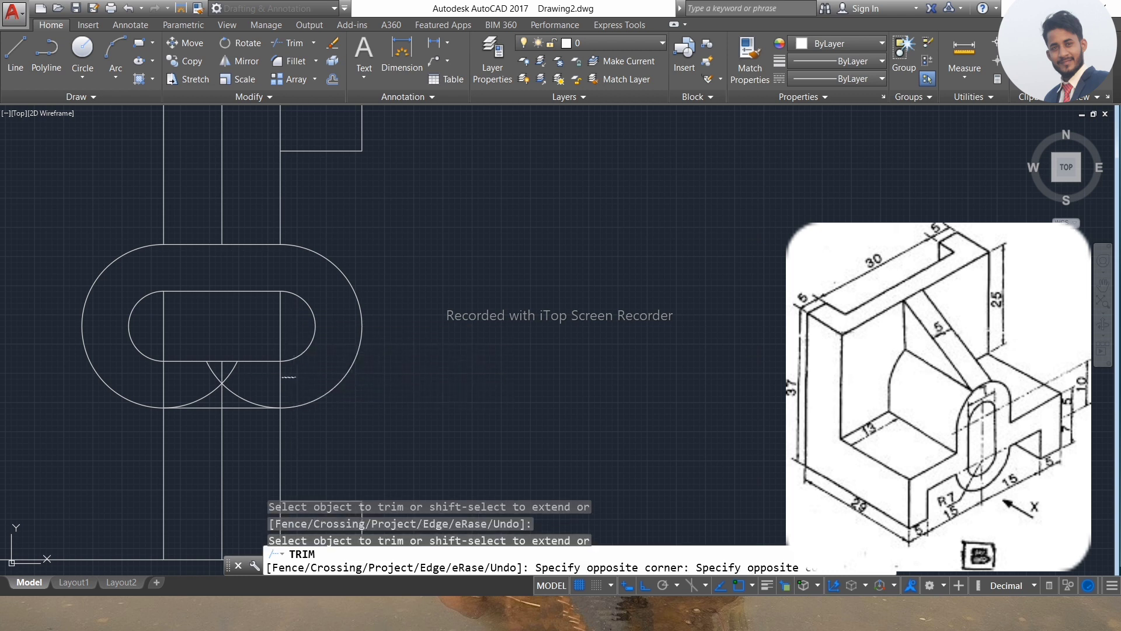
left_click(161, 392)
left_click(240, 367)
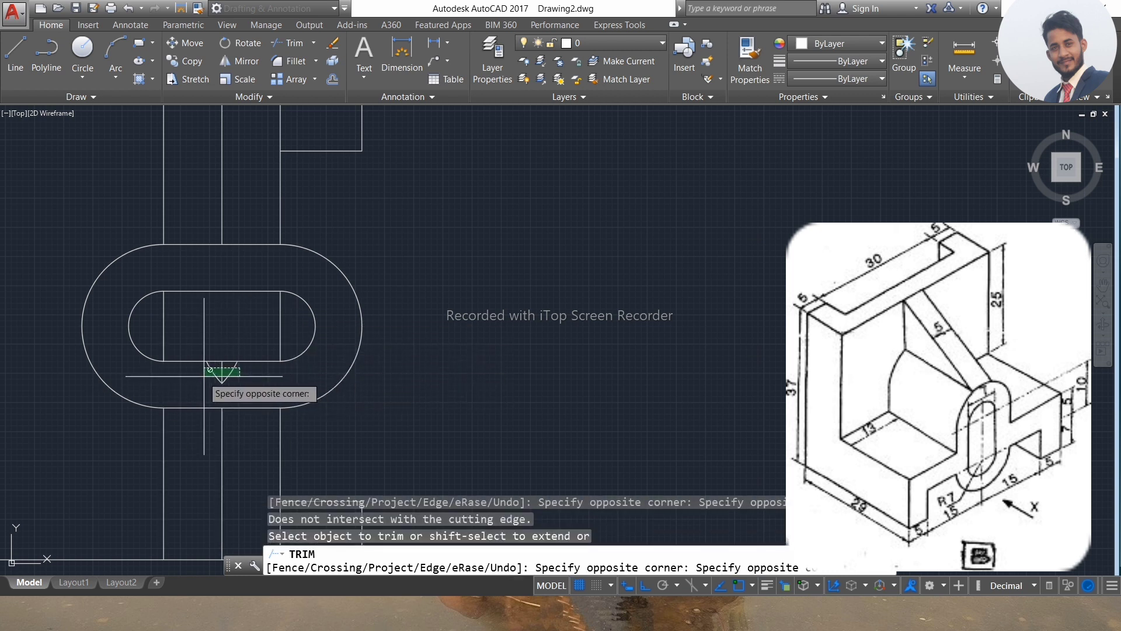
left_click(202, 376)
- Erase the two vertical segments inside the slot and the three leftover pieces just below it
left_click(298, 326)
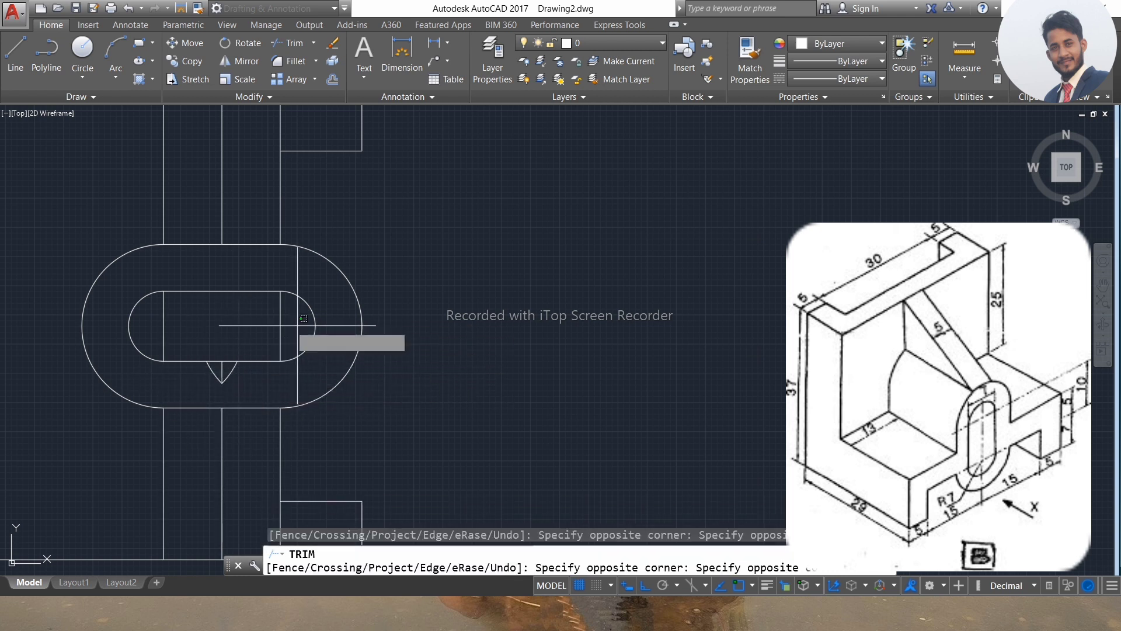
left_click(153, 327)
key("Escape")
left_click(300, 315)
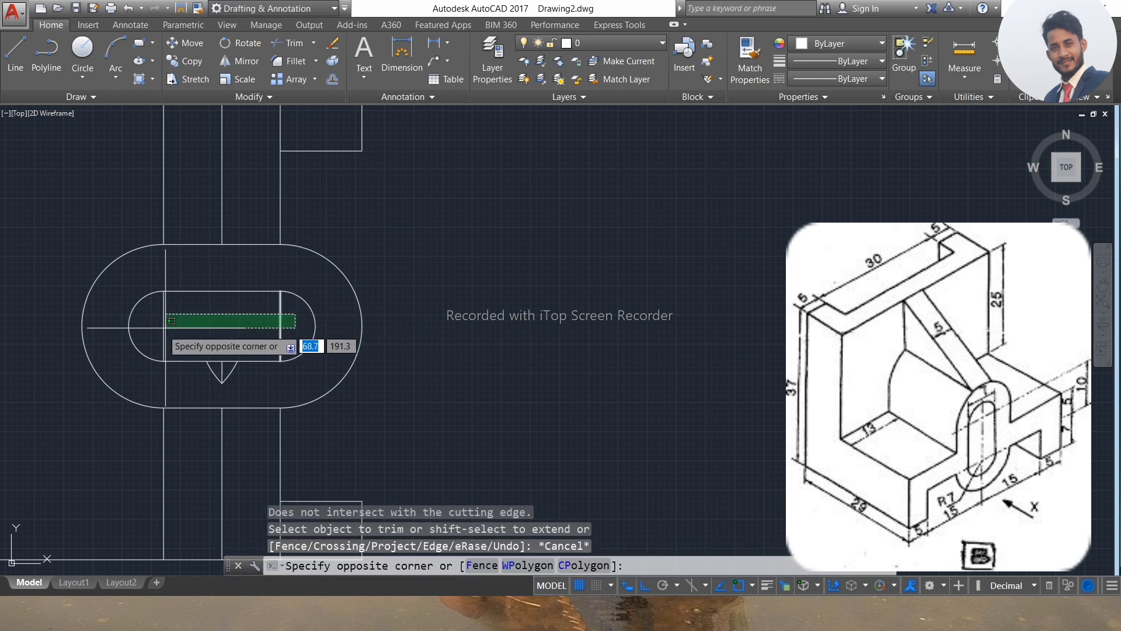
left_click(162, 334)
key("Delete")
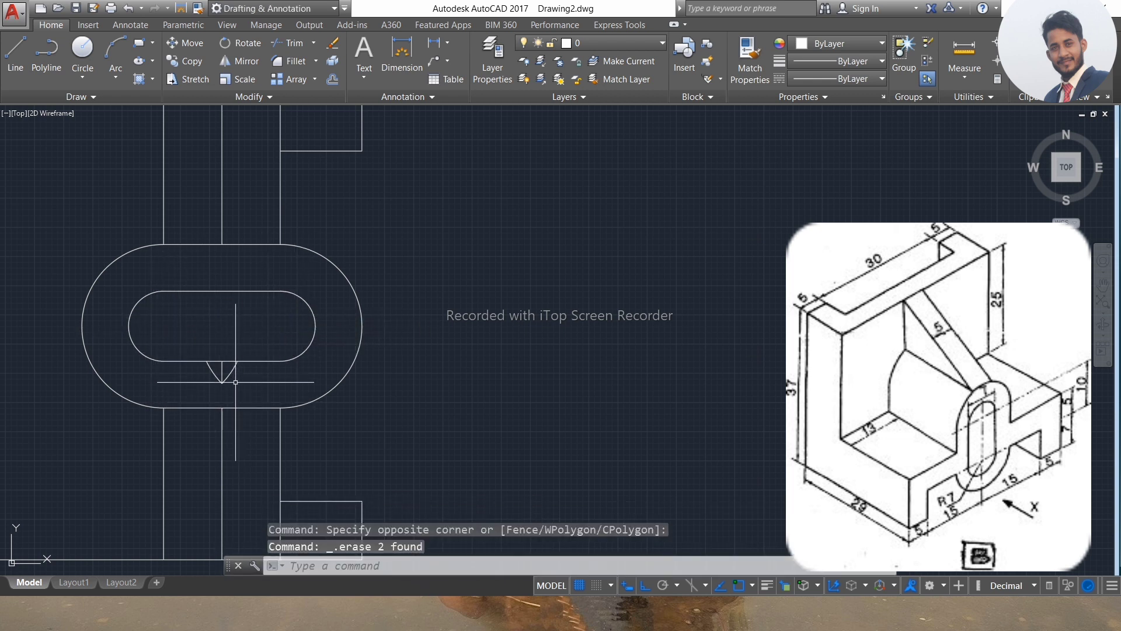
left_click(246, 376)
left_click(191, 382)
key("Delete")
scroll(227, 258, "down", 4)
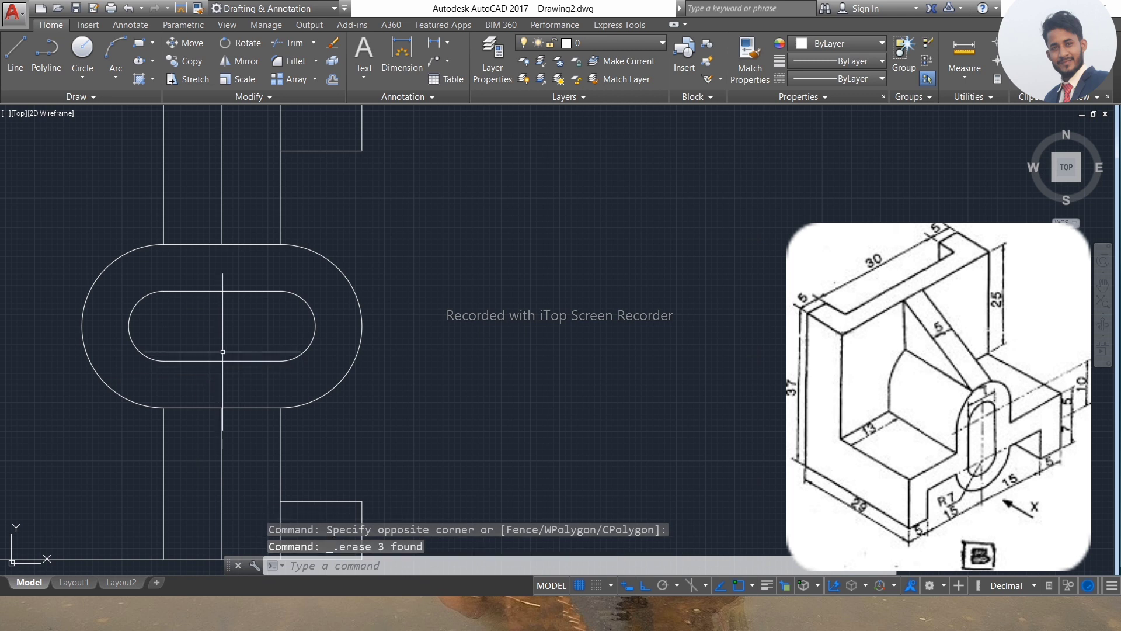
scroll(227, 263, "up", 2)
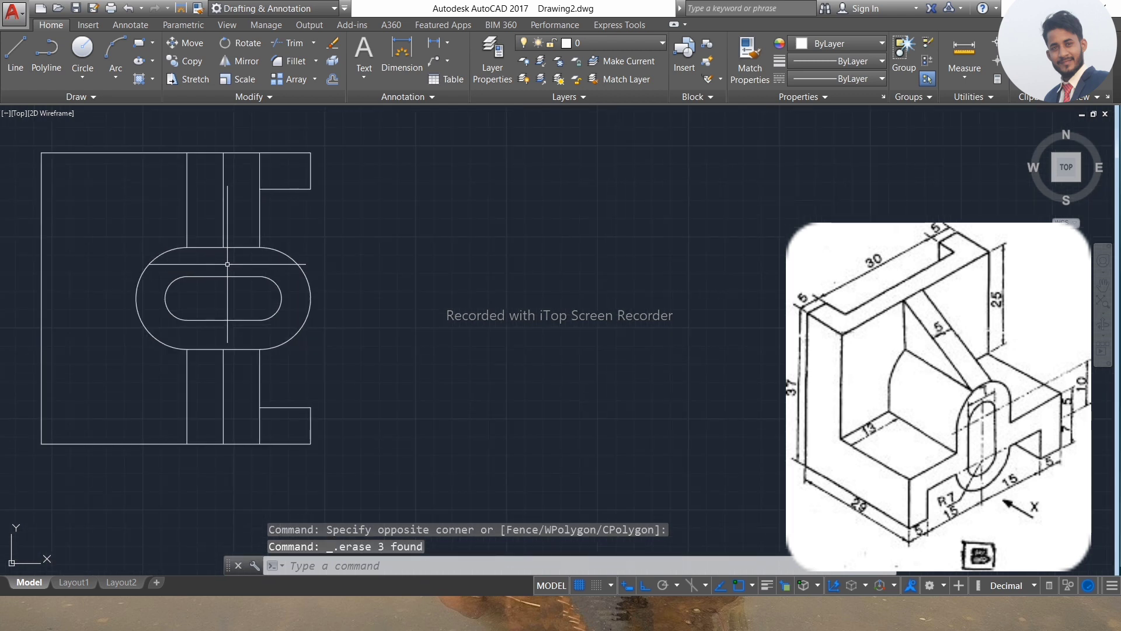
- Erase the leftmost of the three vertical lines both above and below the boss
left_click(209, 199)
left_click(161, 209)
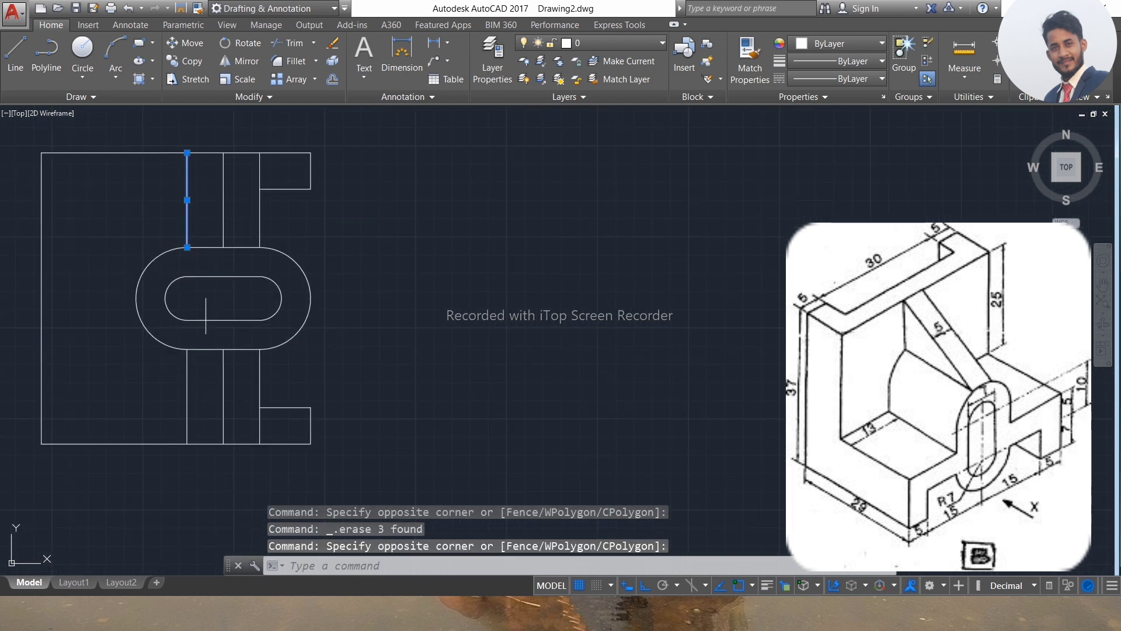
left_click(206, 376)
left_click(175, 383)
key("Delete")
middle_click_drag(234, 282, 256, 276)
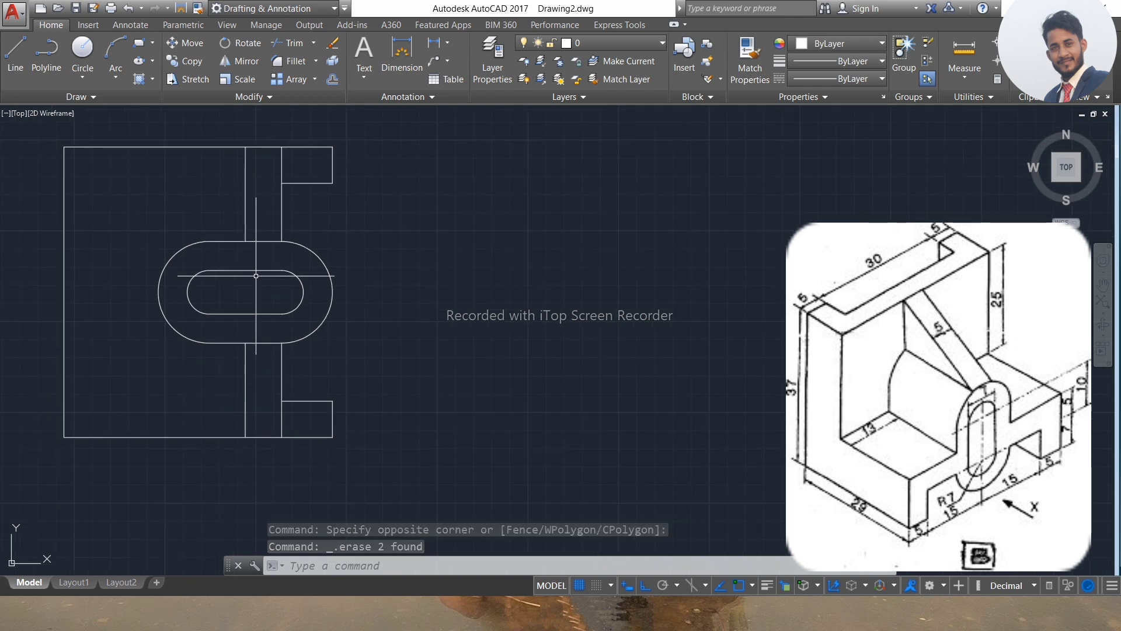
- Trim the vertical line where it crosses the two end feet, and the boss outline between the two remaining vertical lines
type("TR")
key("Return")
key("Return")
left_click(289, 160)
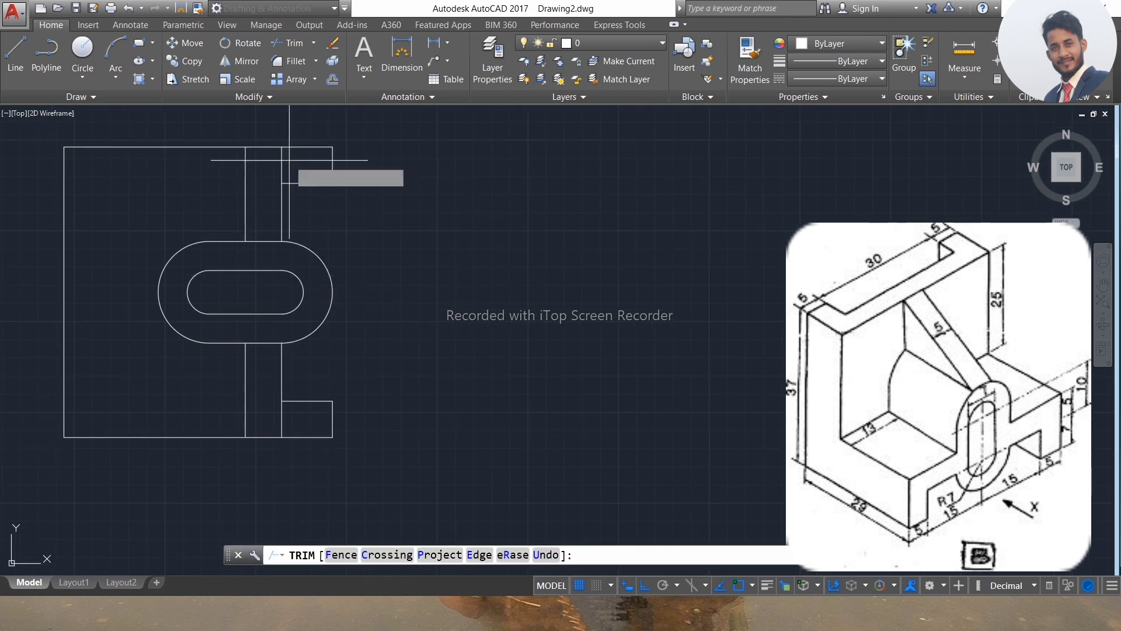
left_click(271, 166)
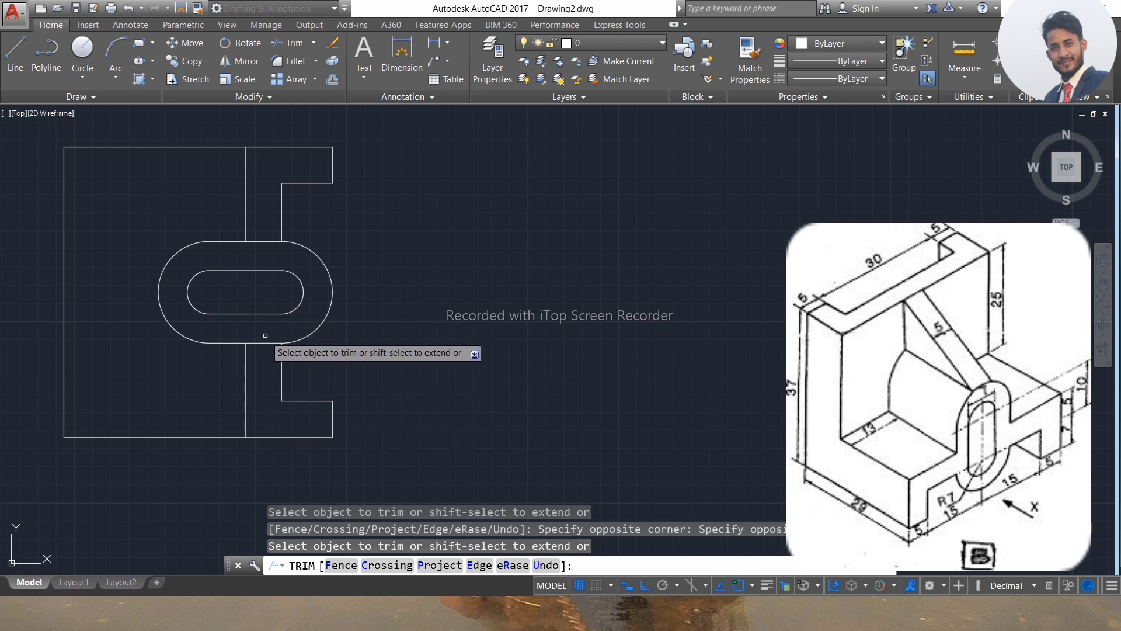
scroll(260, 234, "down", 2)
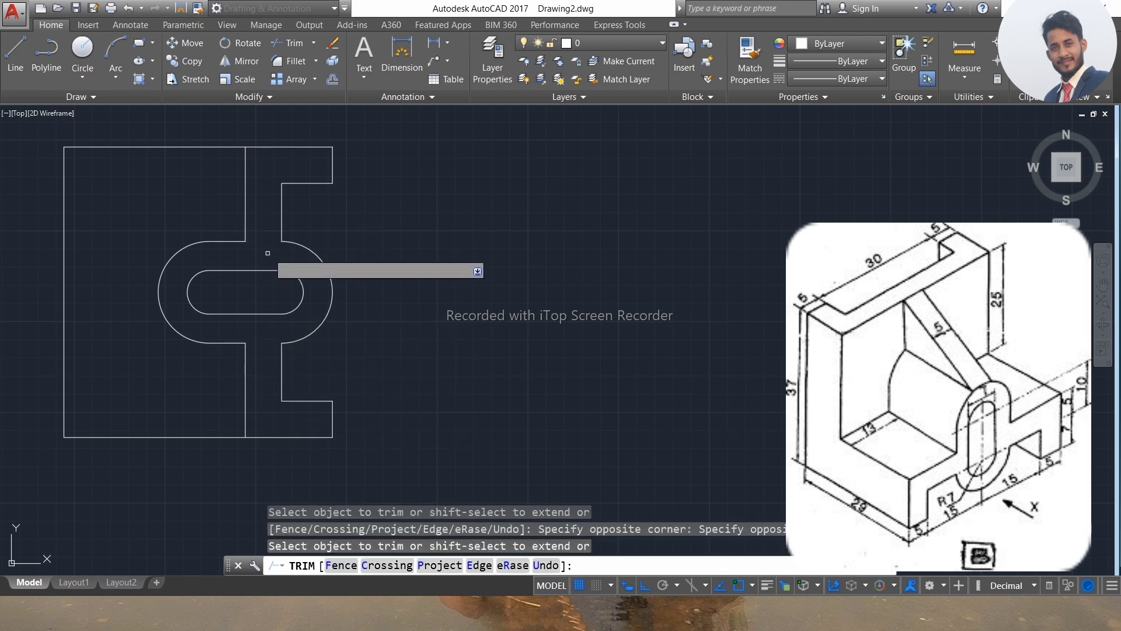
key("Escape")
key("Escape")
key("Escape")
- Draw a horizontal line from the boss's left quadrant to the left edge of the profile
type("l")
key("Return")
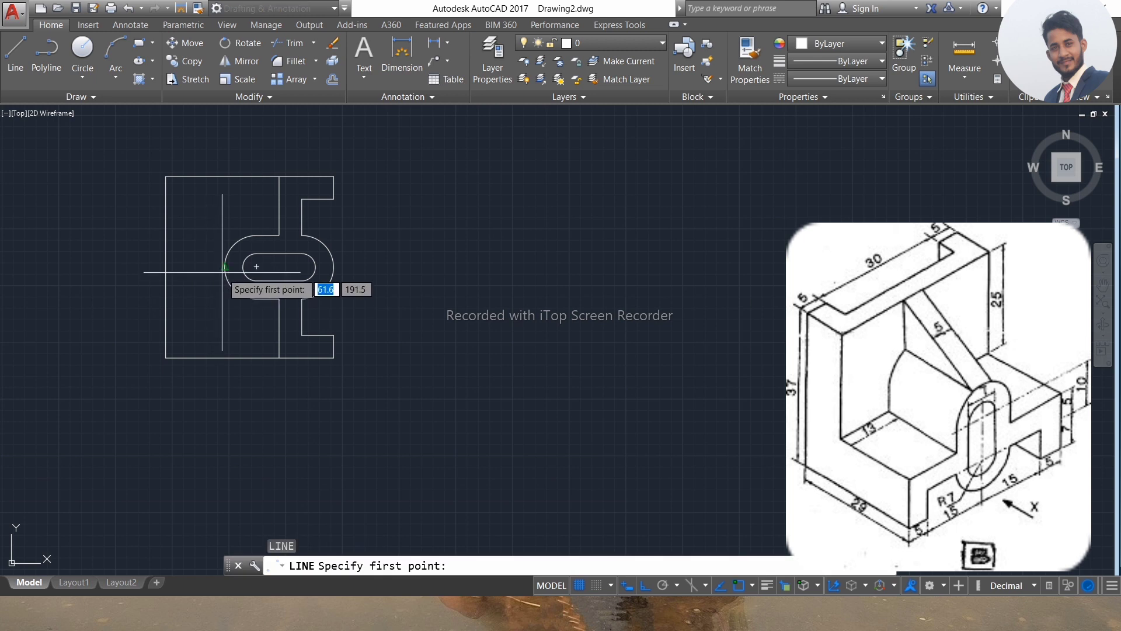
left_click(166, 267)
left_click(166, 267)
key("Return")
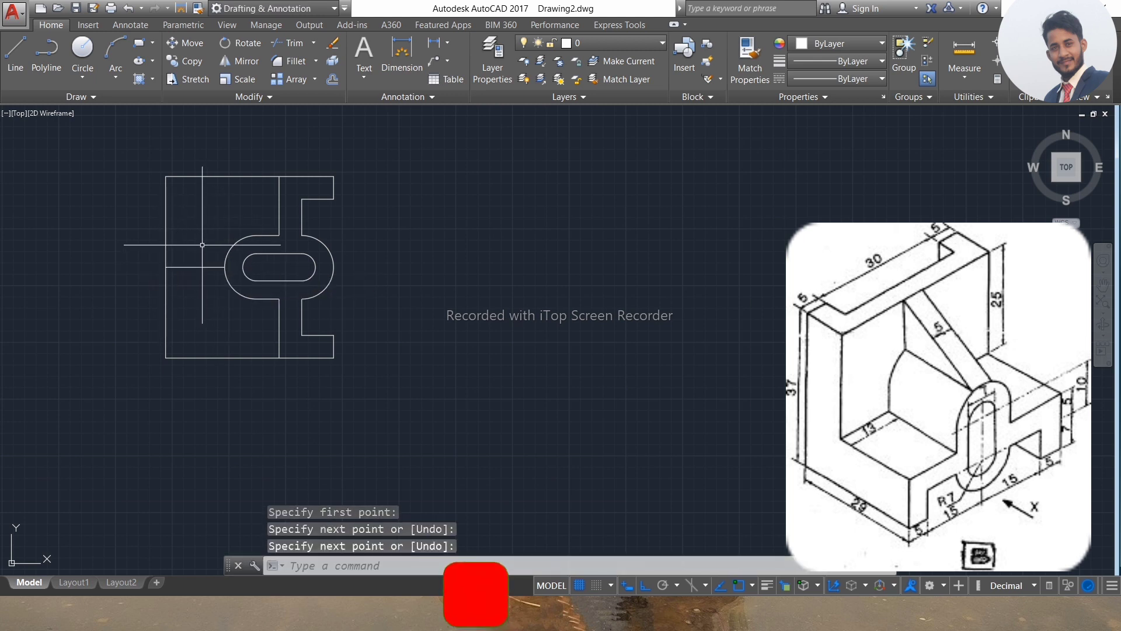
- Offset the horizontal line 2.5 mm to both sides and erase the original centre line
type("o")
key("Return")
type("2.5")
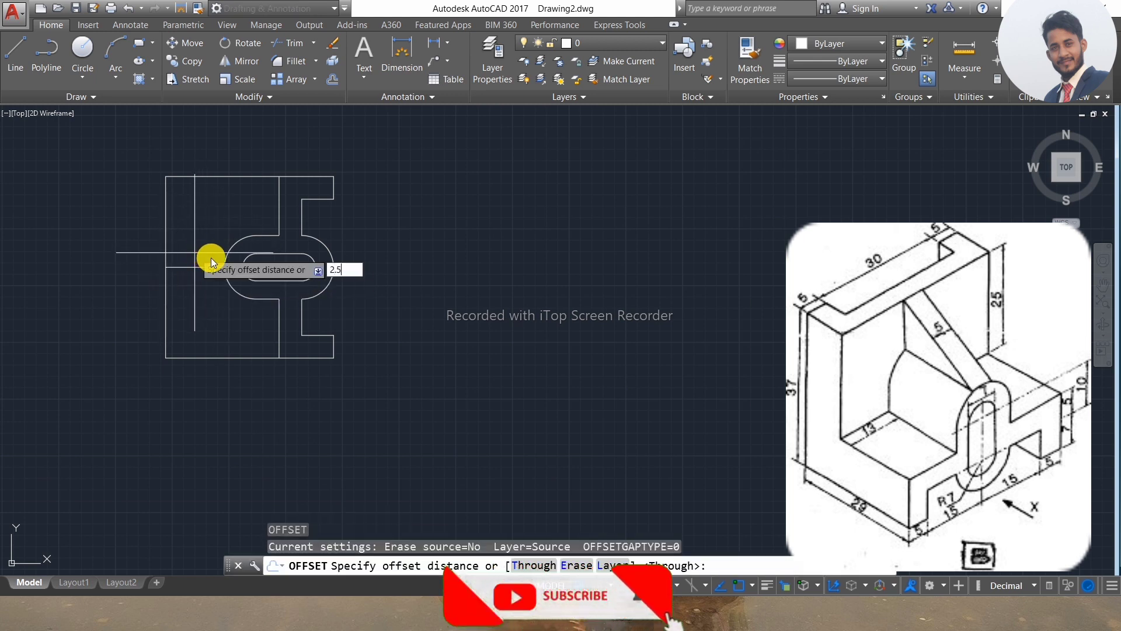
key("Return")
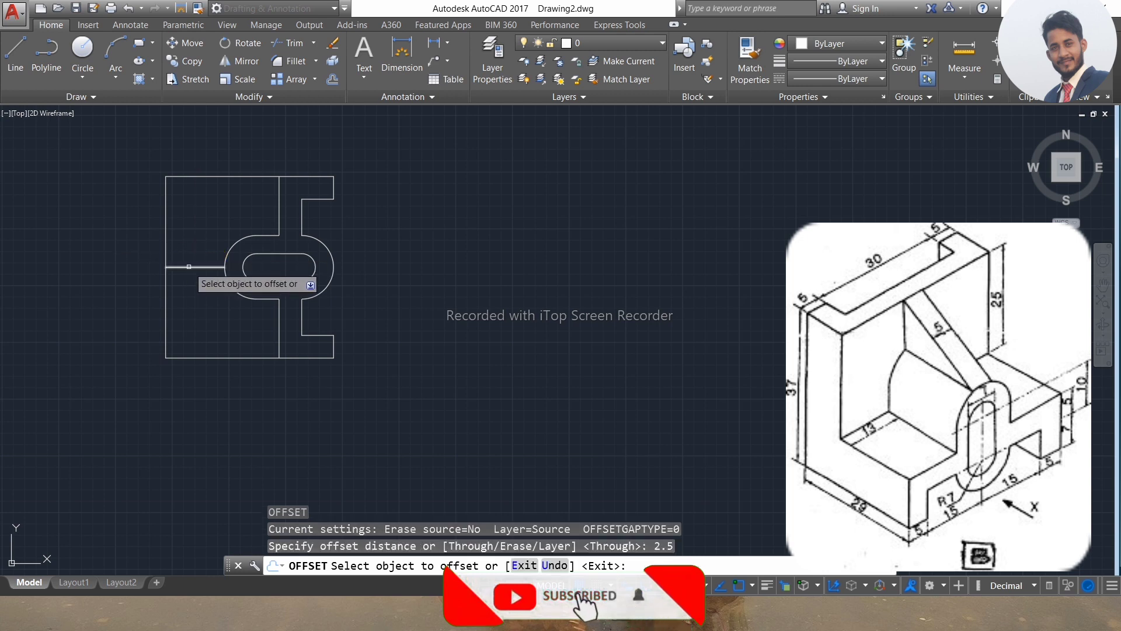
left_click(193, 267)
left_click(193, 248)
left_click(190, 267)
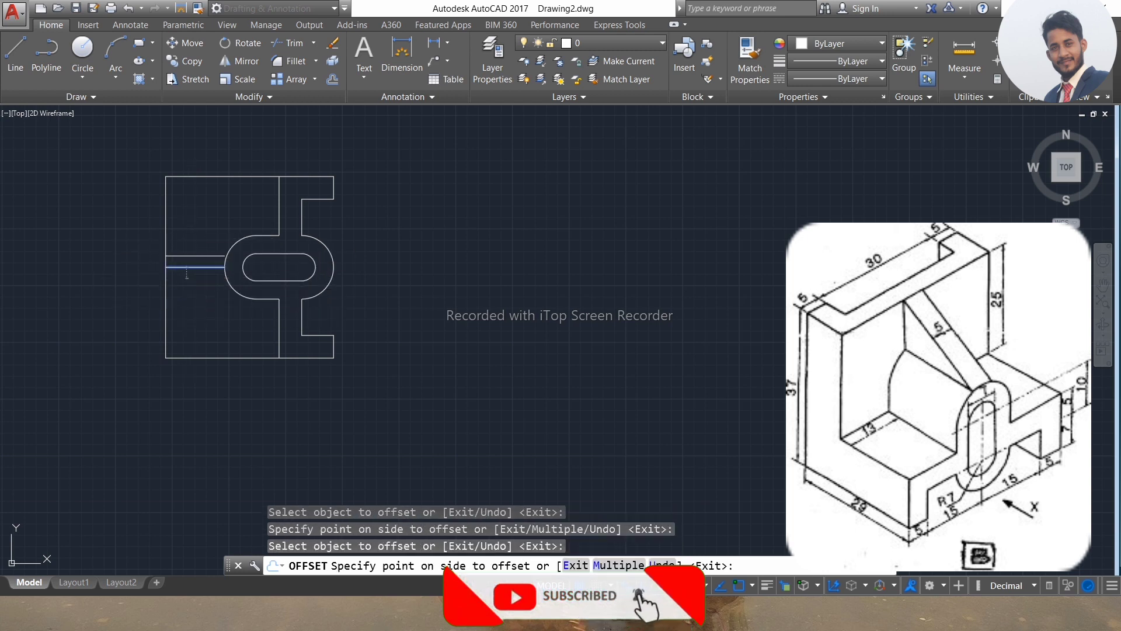
left_click(187, 275)
key("Escape")
left_click(181, 267)
key("Delete")
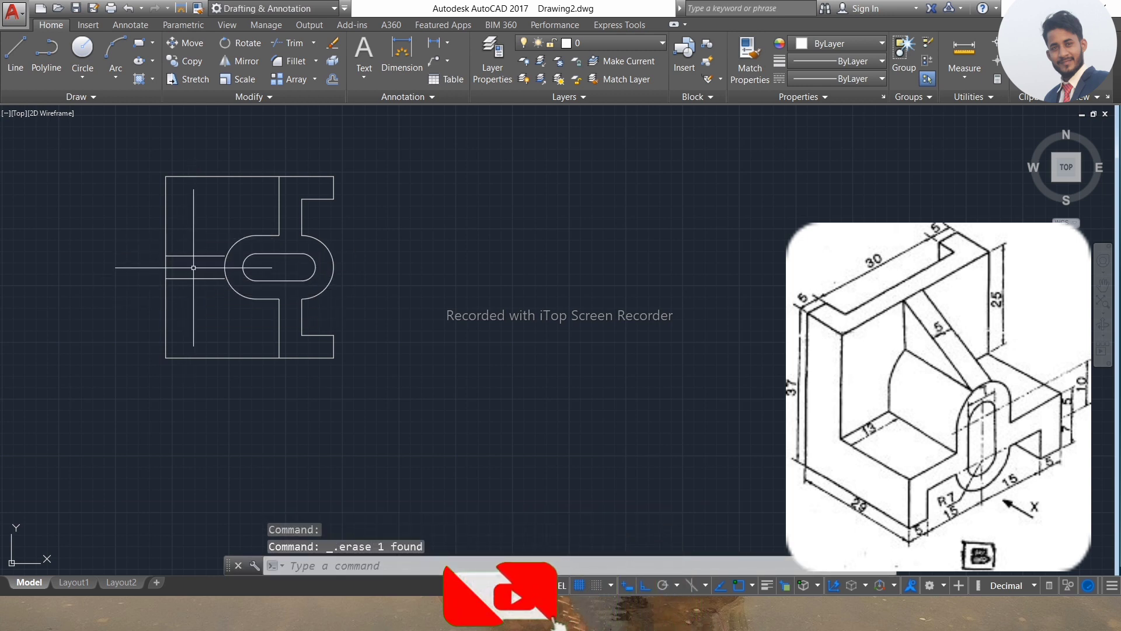
- Extend the two offset rib lines to meet the boss's outer arc
scroll(222, 260, "up", 2)
scroll(223, 269, "up", 2)
type("ex")
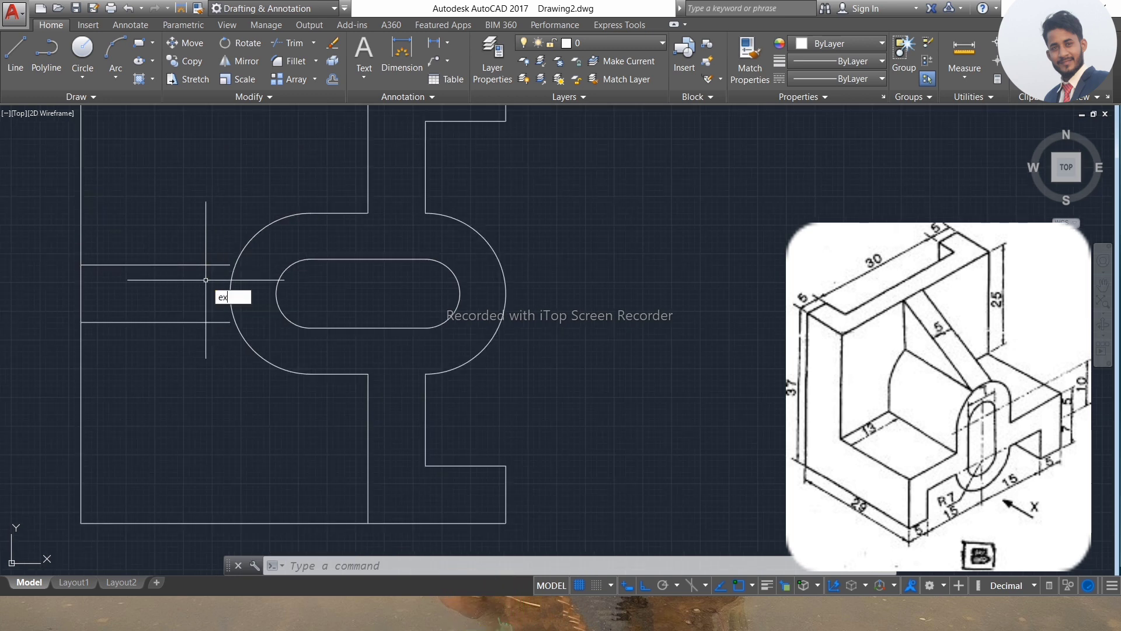
key("Return")
key("Return")
left_click(212, 240)
left_click(182, 349)
scroll(177, 321, "down", 4)
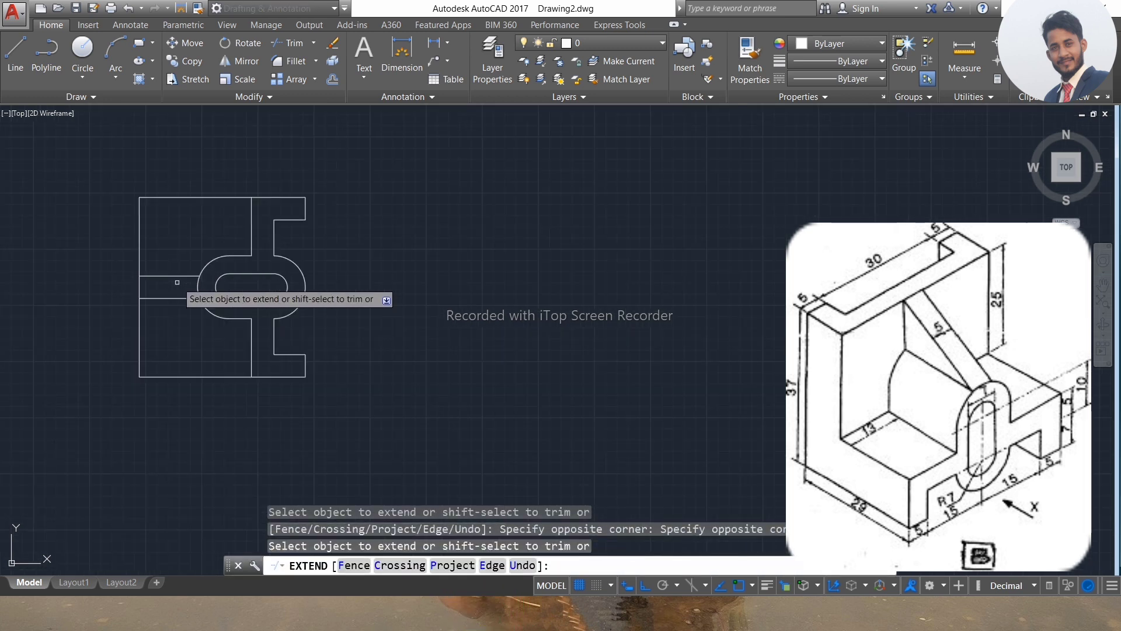
key("Escape")
key("Escape")
- Switch to the 3D Modeling workspace and set the view to SE Isometric
left_click(273, 14)
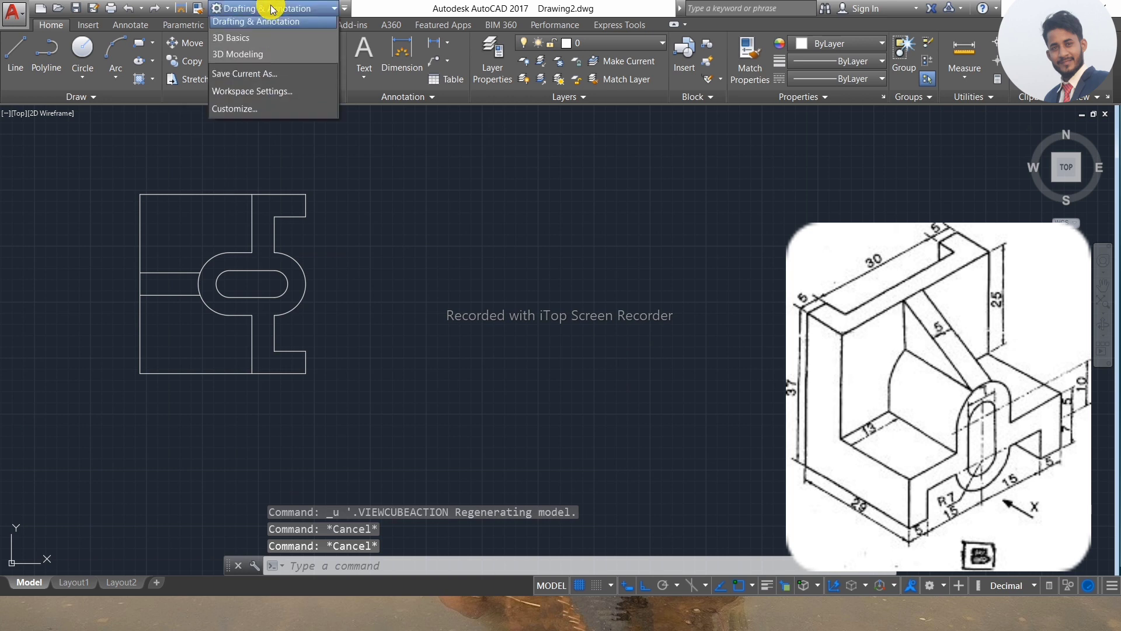
left_click(251, 53)
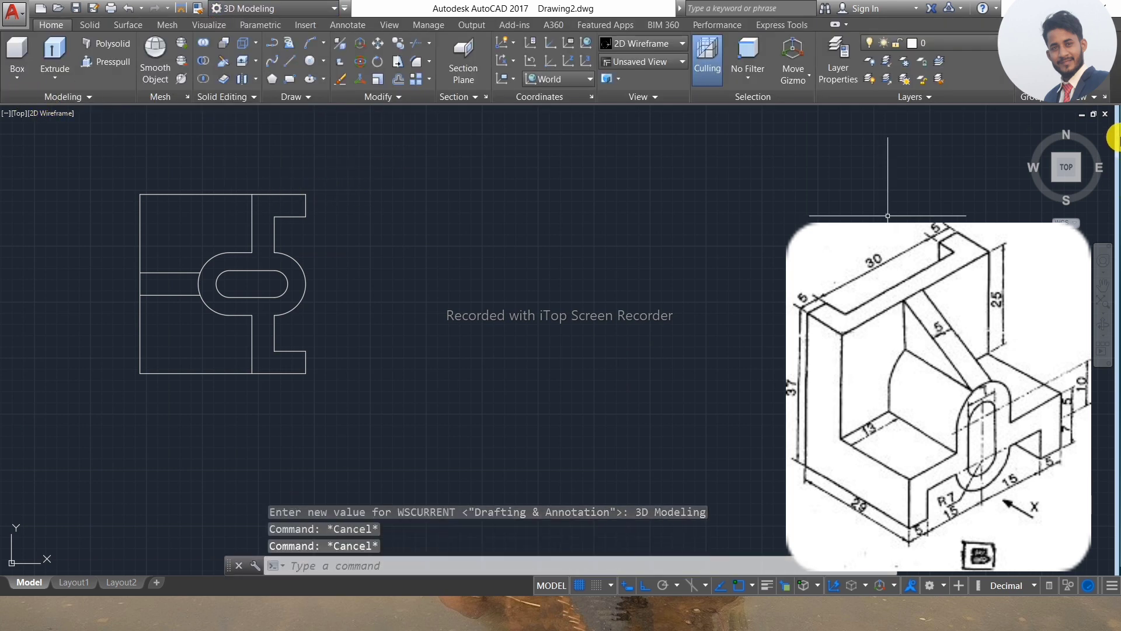
left_click(1077, 178)
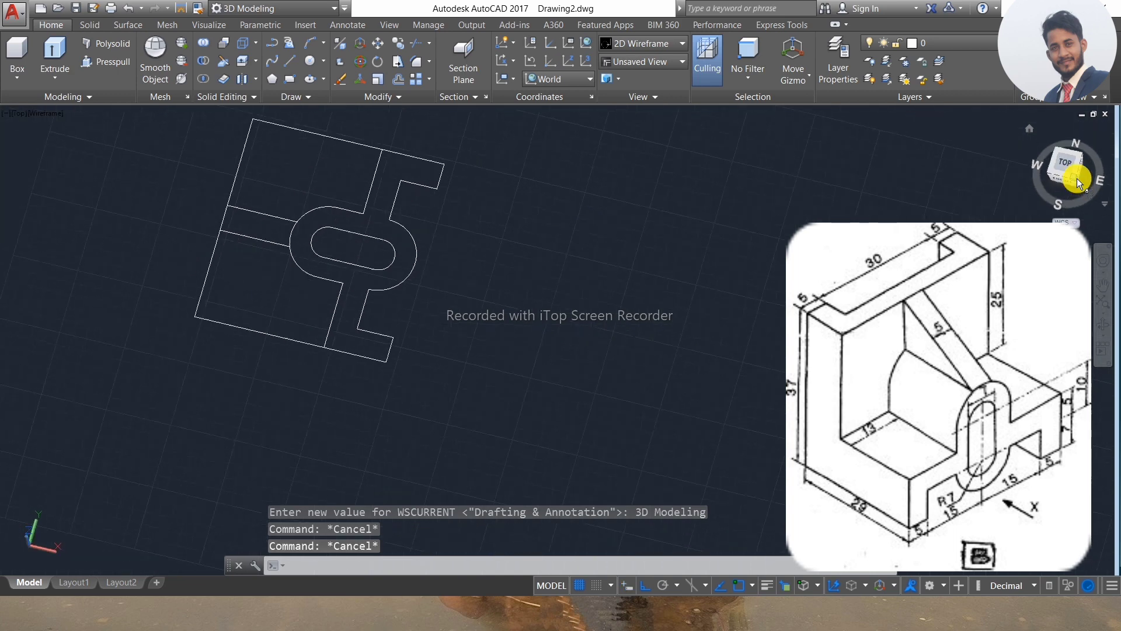
scroll(609, 288, "up", 3)
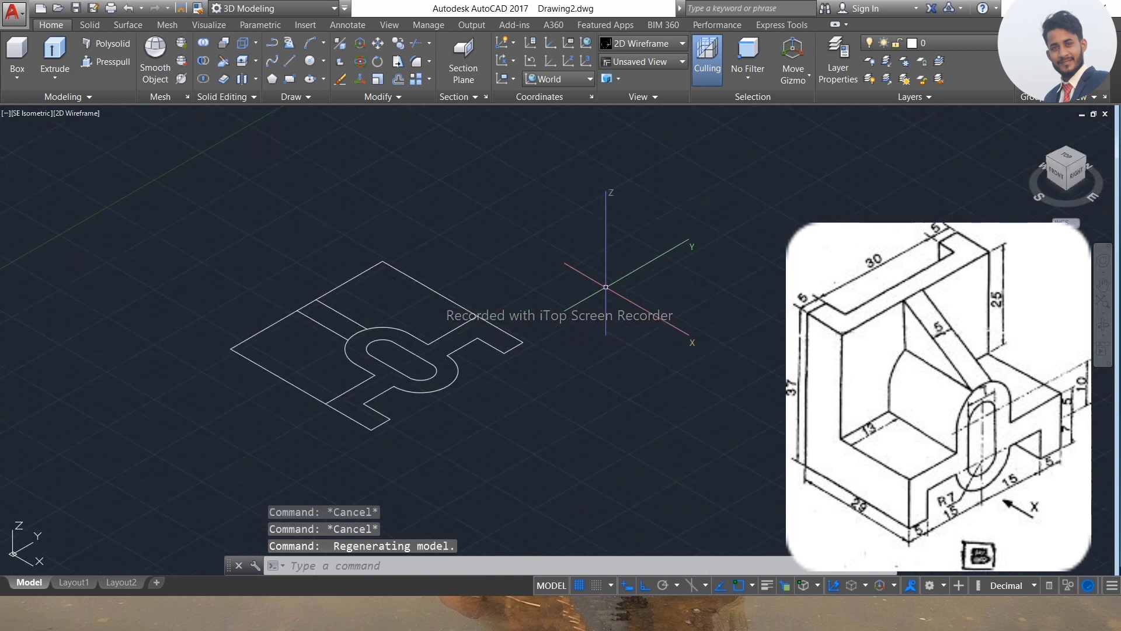
scroll(354, 295, "down", 2)
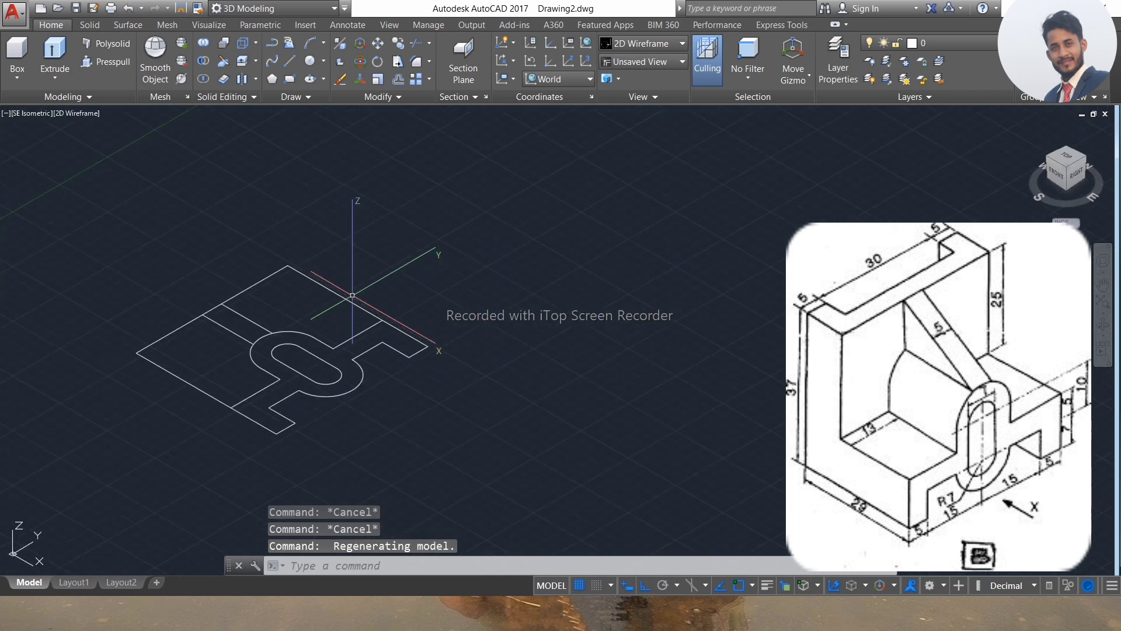
- Set the visual style to Shaded with edges
left_click(76, 112)
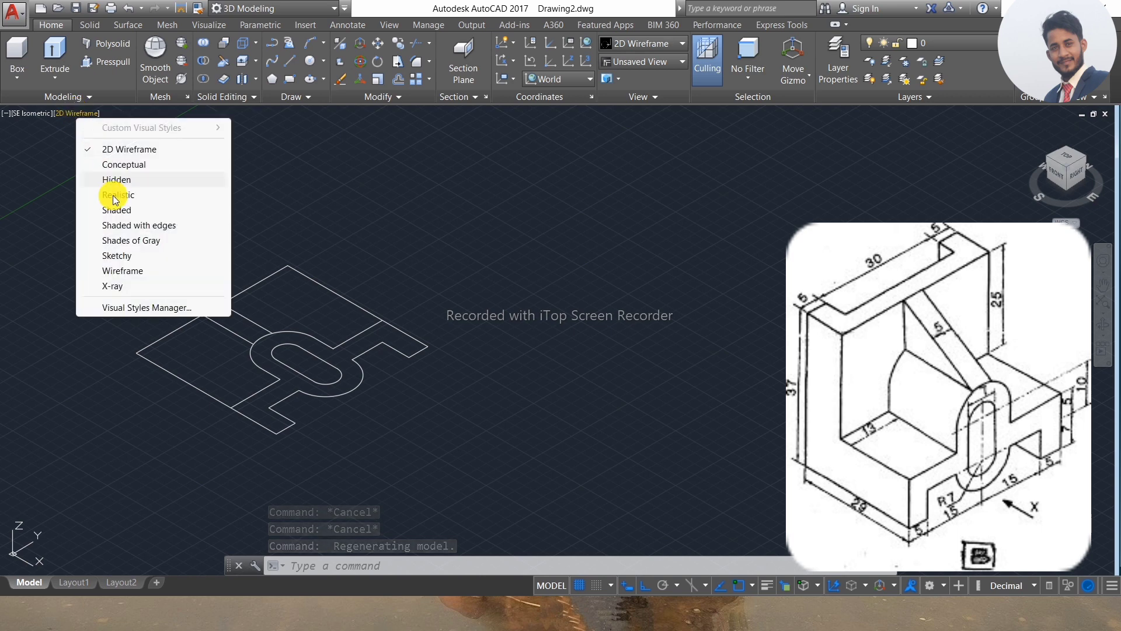
left_click(141, 227)
key("Escape")
key("Escape")
key("Escape")
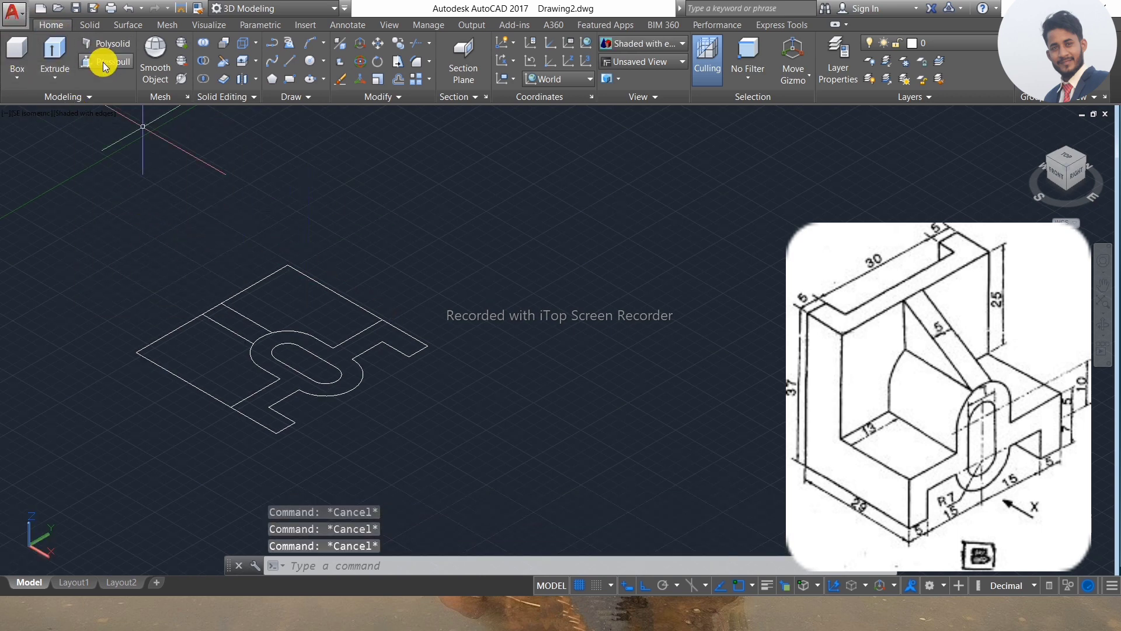
- Presspull the large base region on the front side of the rib to a height of 12 mm
left_click(213, 356)
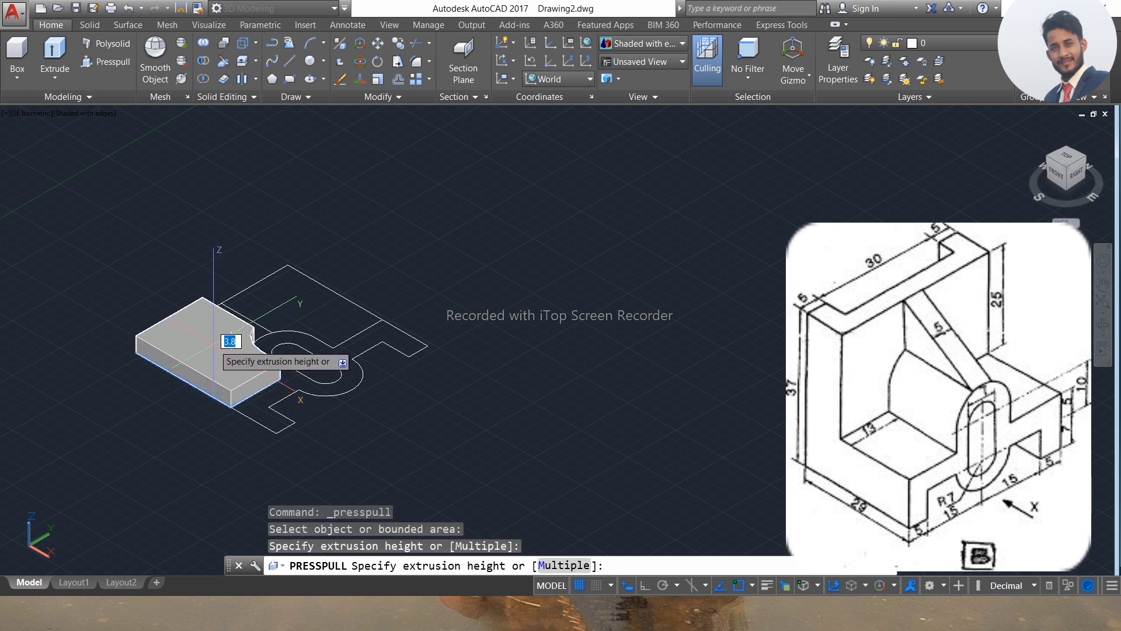
key("Return")
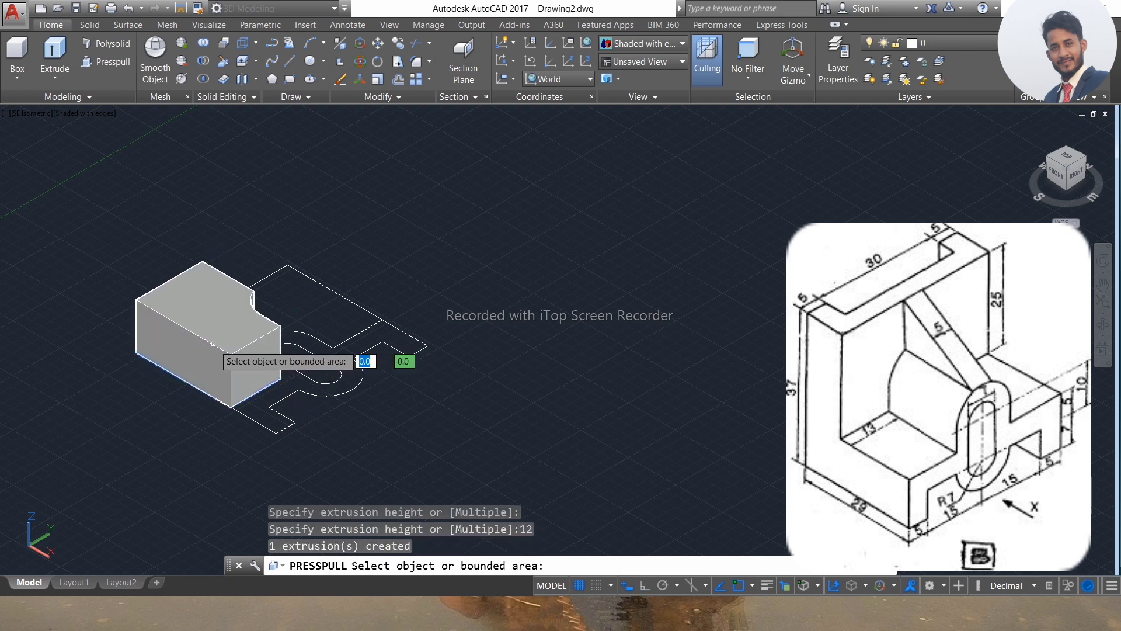
- Presspull the narrow rib region between the two base regions to a height of 29 mm
left_click(1104, 324)
left_click_drag(817, 346, 625, 355)
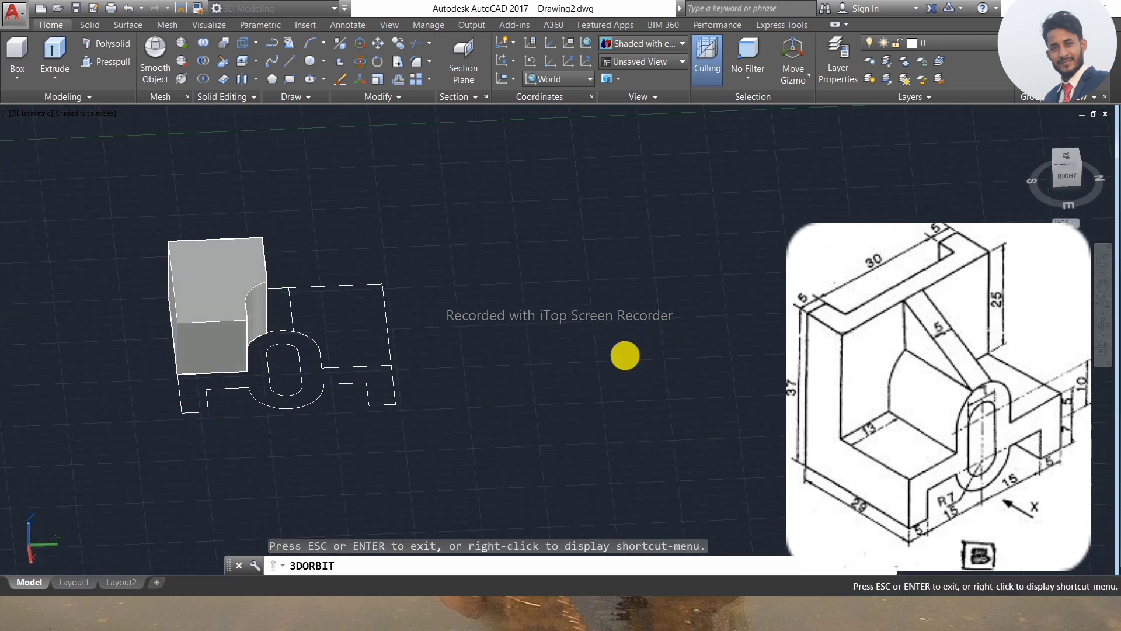
key("Escape")
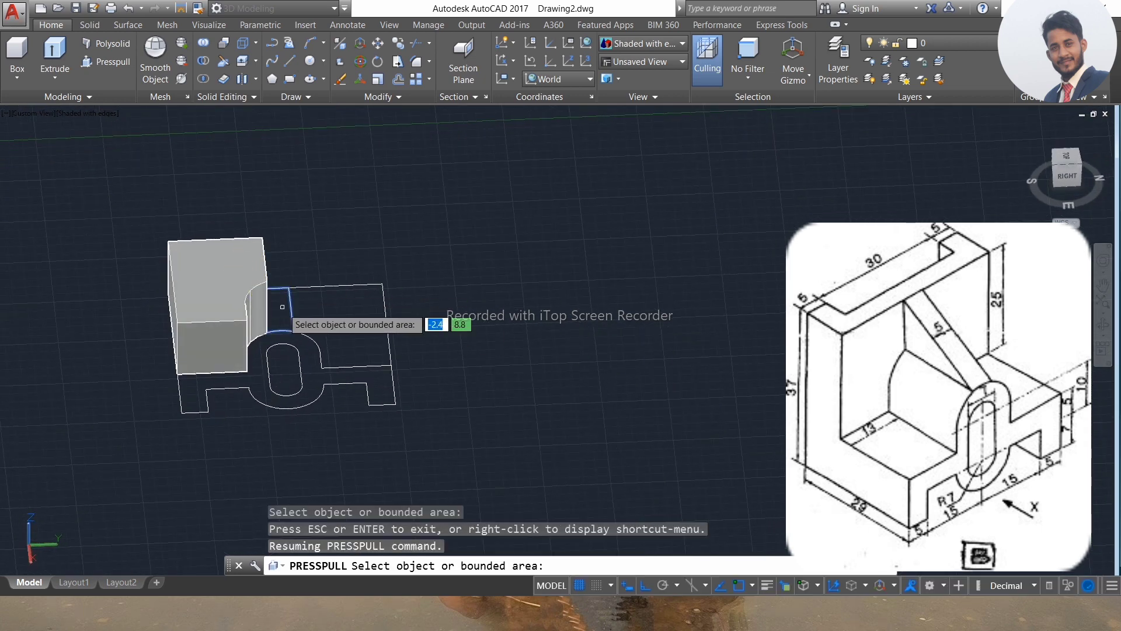
left_click(279, 310)
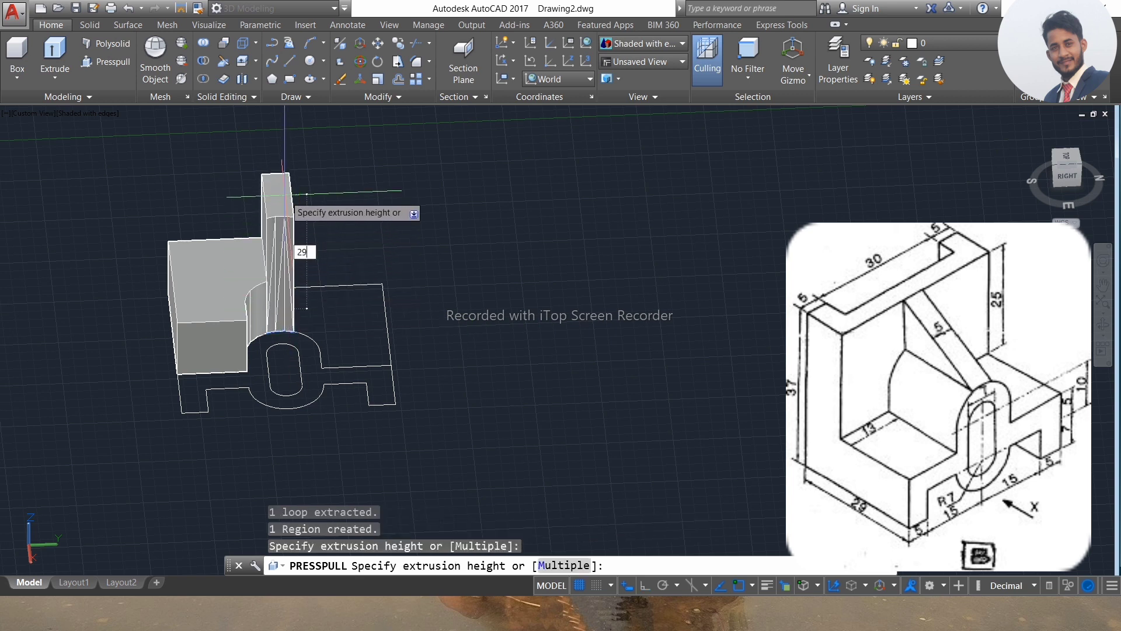
type("29")
key("Return")
- Presspull the large base region on the other side of the rib to a height of 12 mm
left_click(346, 320)
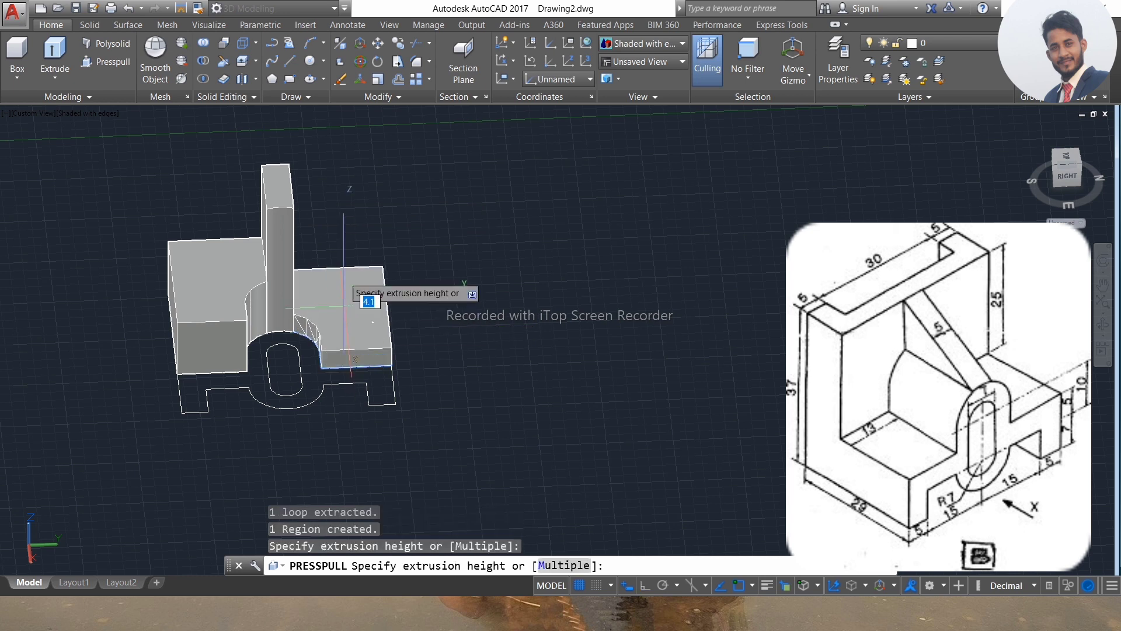
type("12")
key("Return")
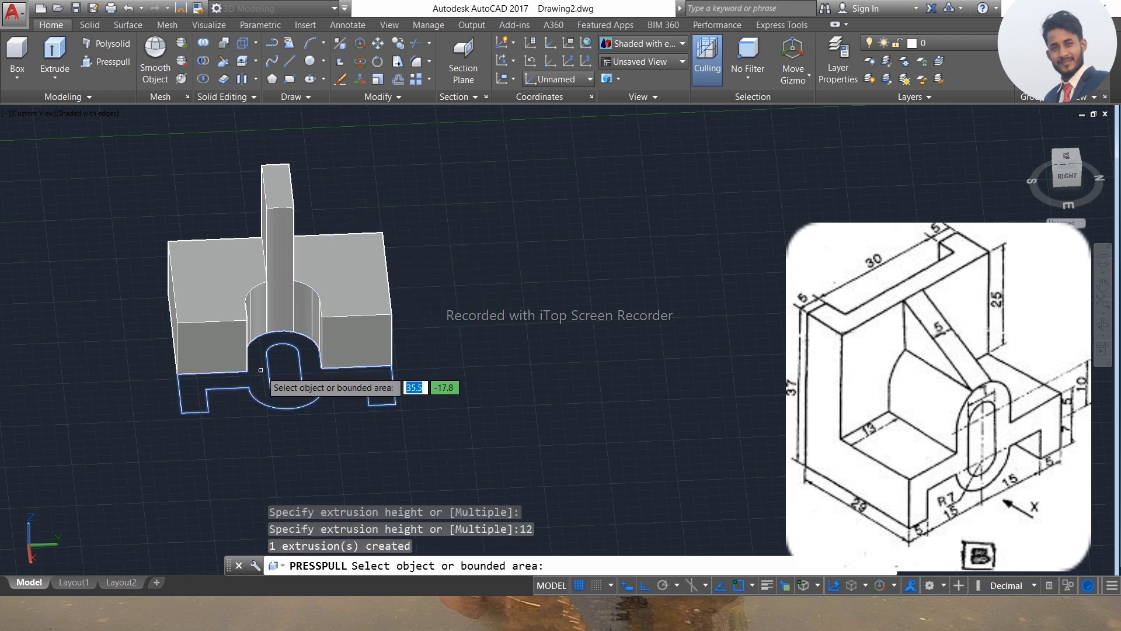
- Presspull the flange profile with the slotted boss to a height of 29 mm, leaving the slot open
left_click(263, 279)
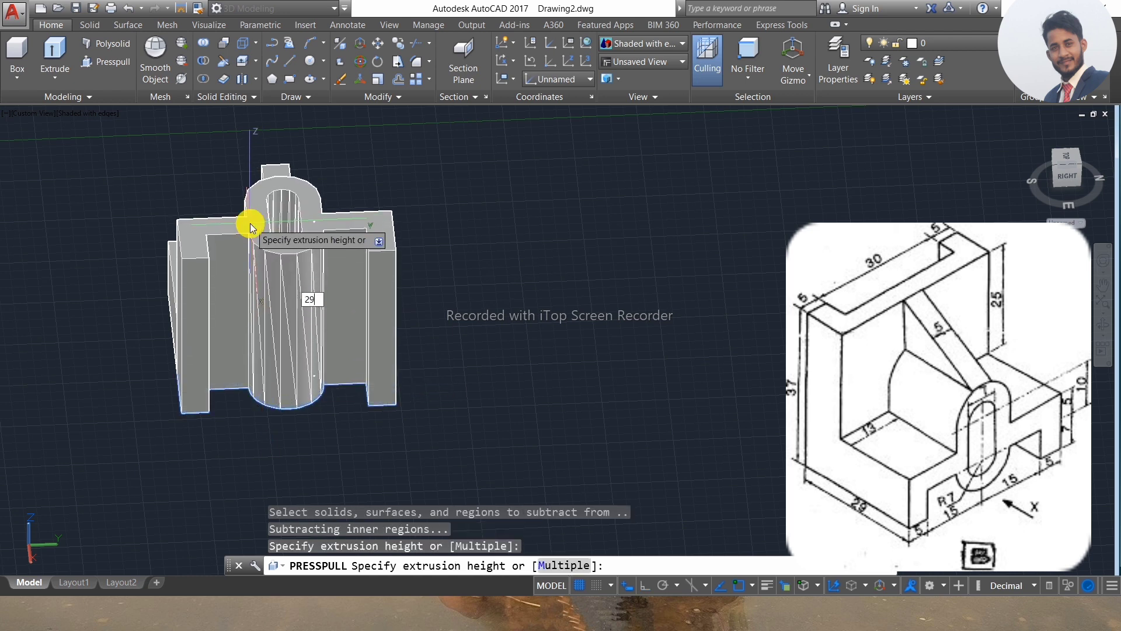
key("Return")
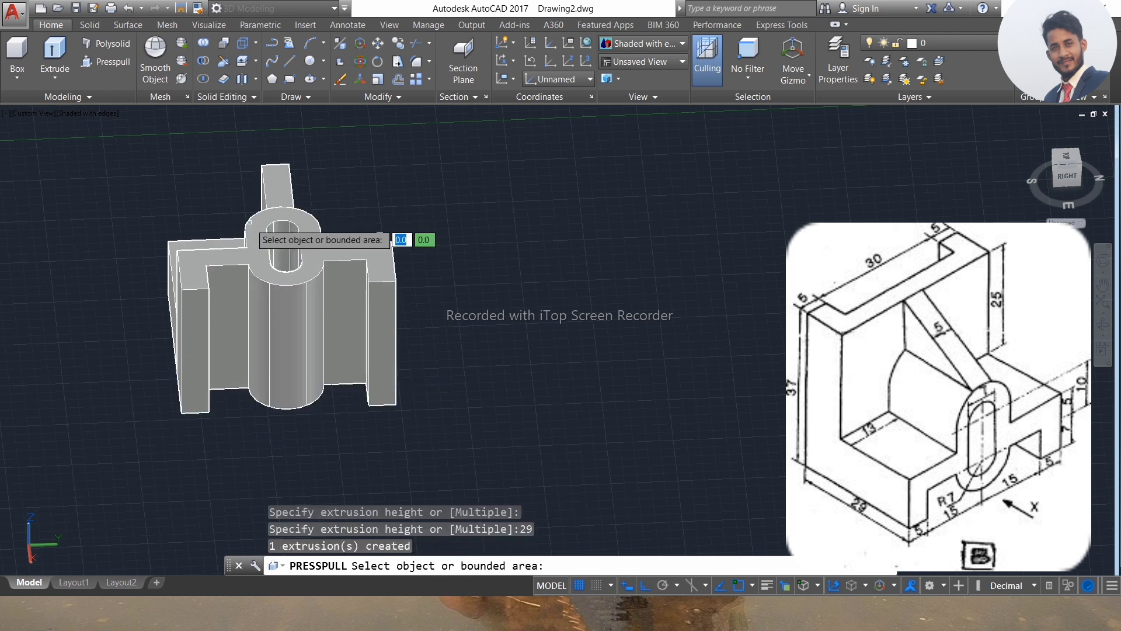
key("Escape")
key("Escape")
key("Escape")
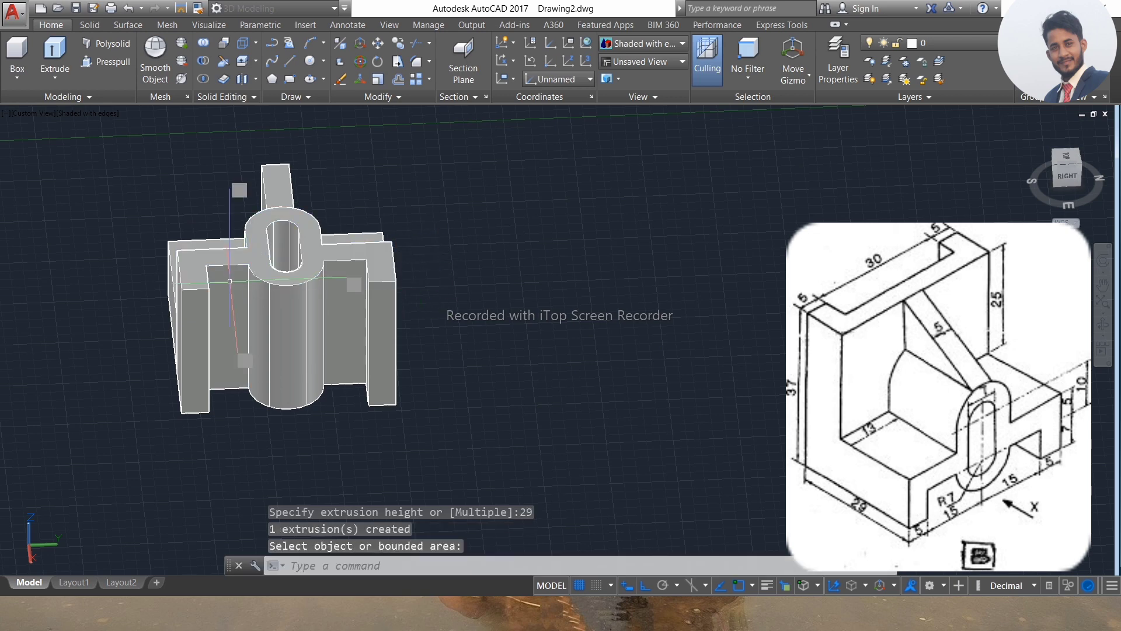
- Orbit the model until the side face of the upright rib and the adjoining base block are in view
left_click(1103, 324)
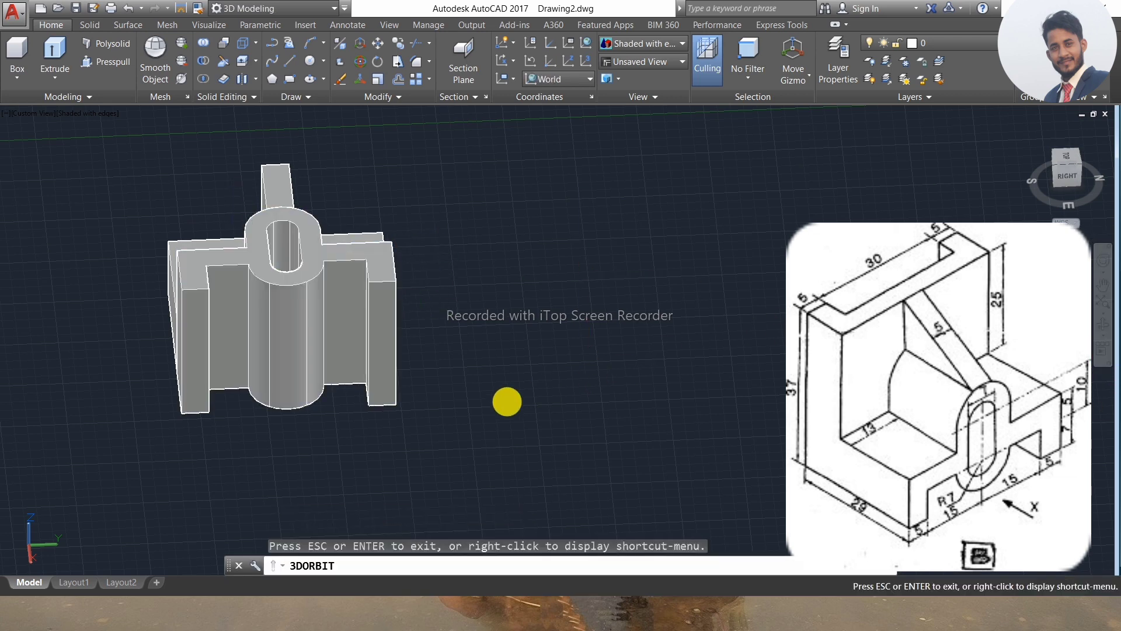
left_click_drag(506, 401, 389, 423)
left_click_drag(327, 295, 362, 292)
key("Escape")
key("Escape")
key("Escape")
type("l")
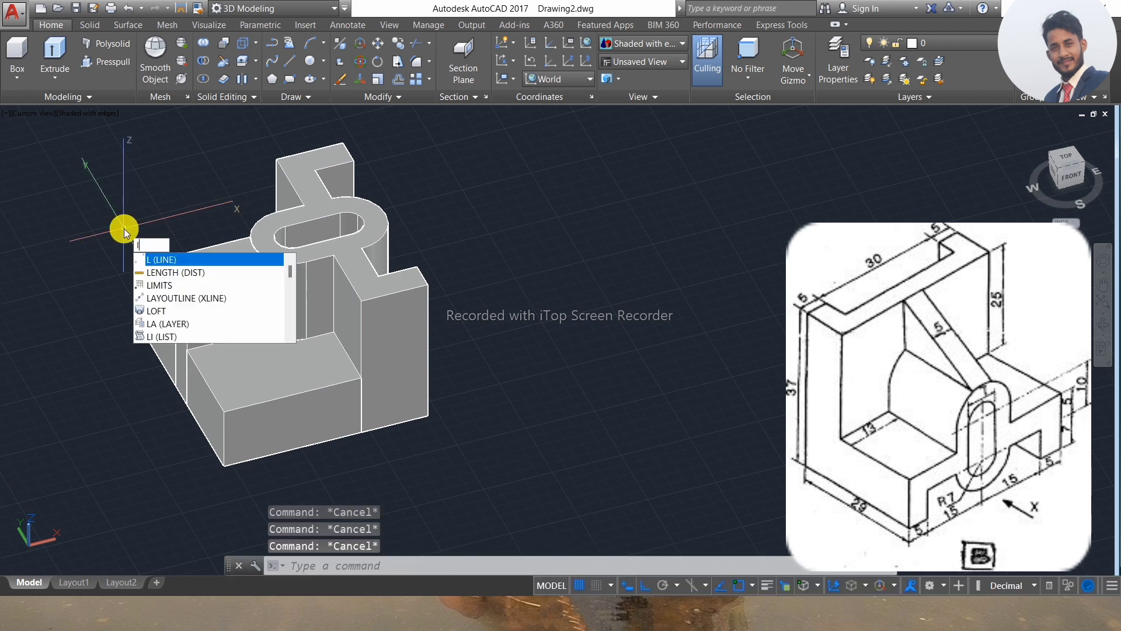
key("Return")
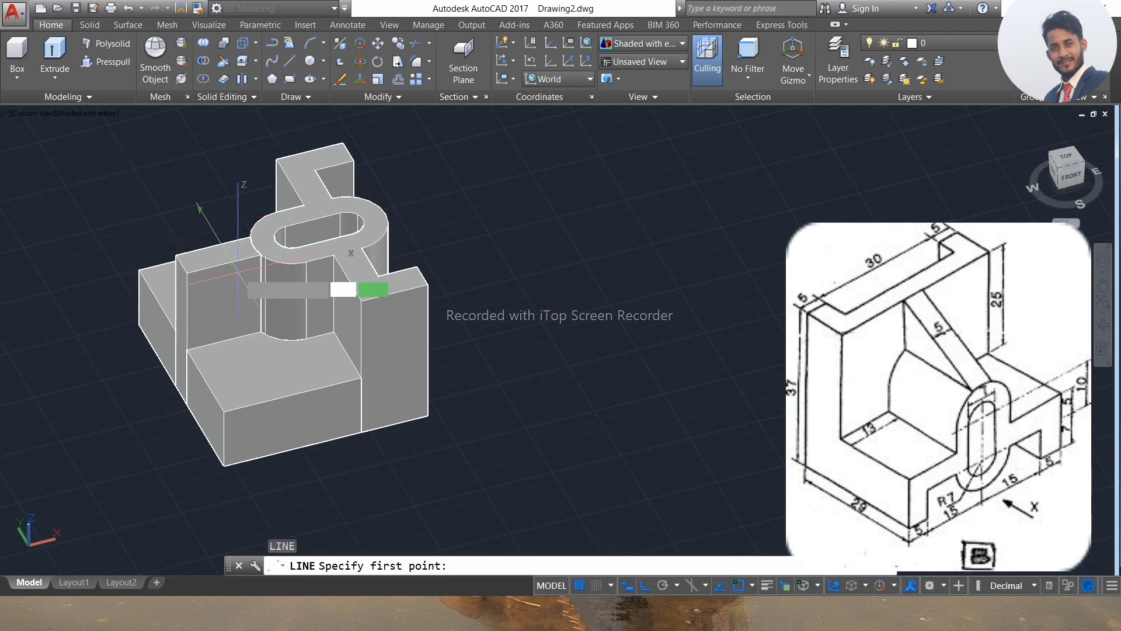
left_click(261, 255)
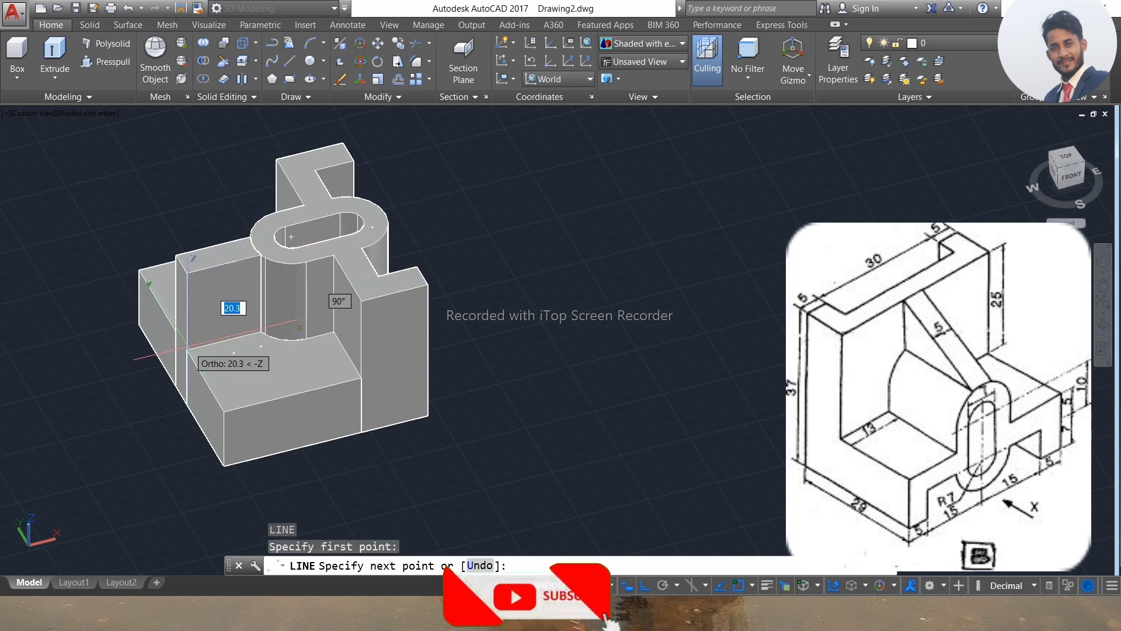
key("Escape")
key("Escape")
key("Escape")
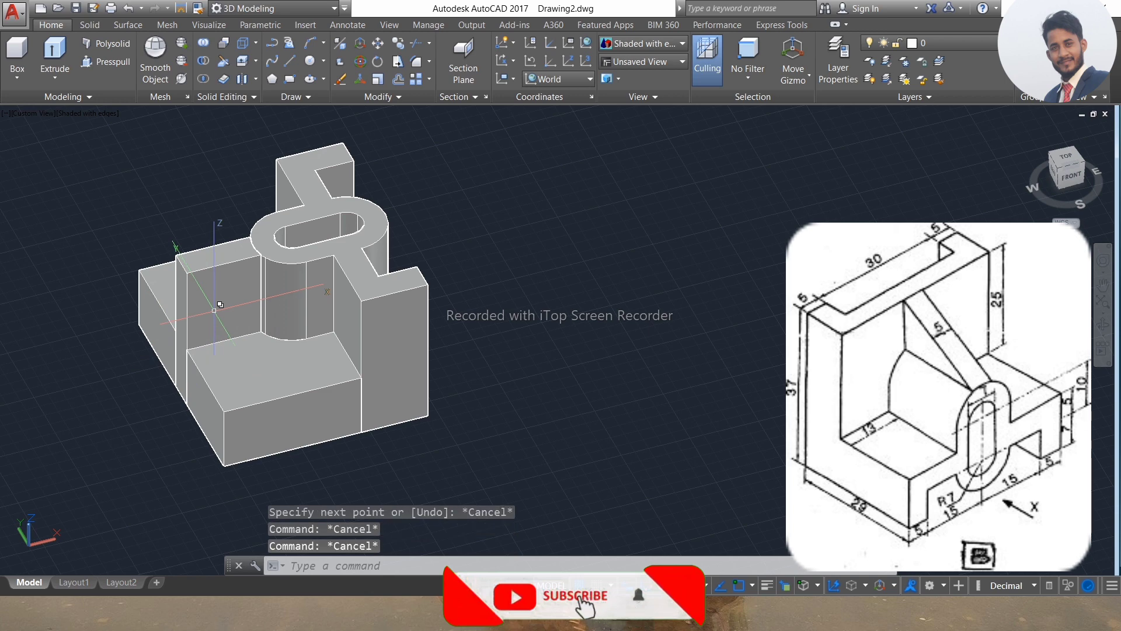
- Draw a diagonal line on the rib's side face from its top corner at the boss to the base block's upper corner
key("Return")
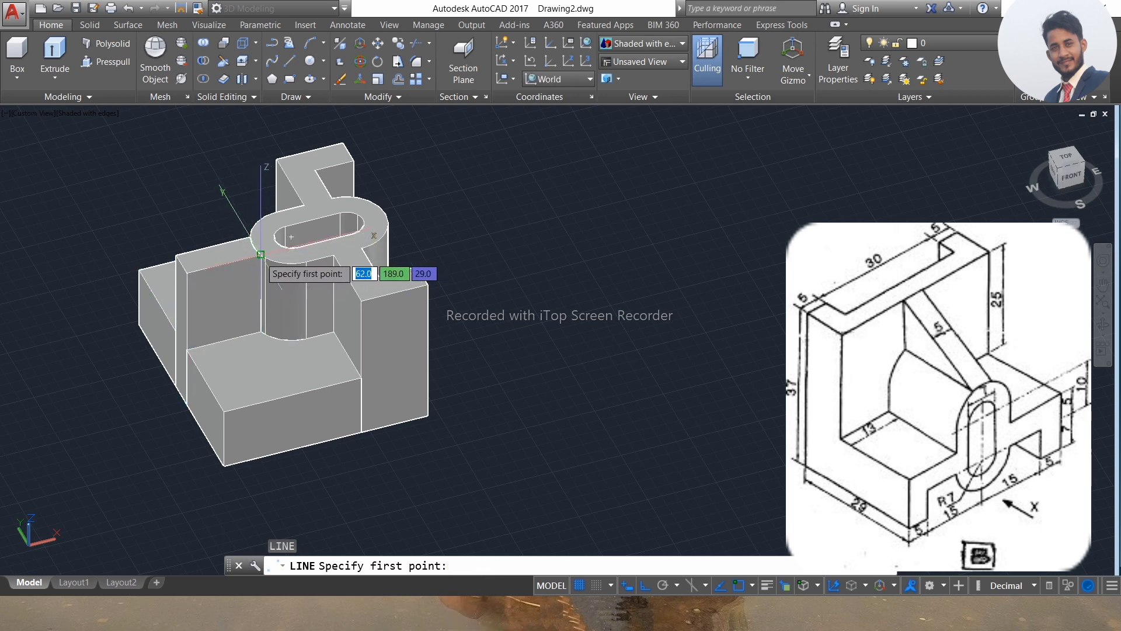
left_click(261, 254)
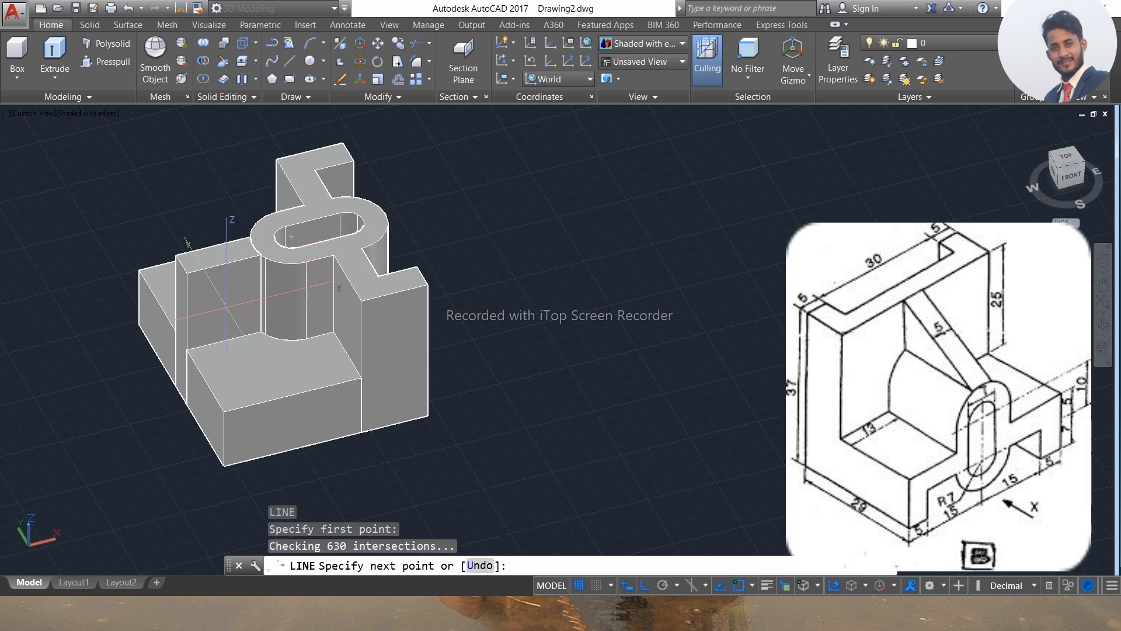
left_click(186, 349)
key("Escape")
key("Escape")
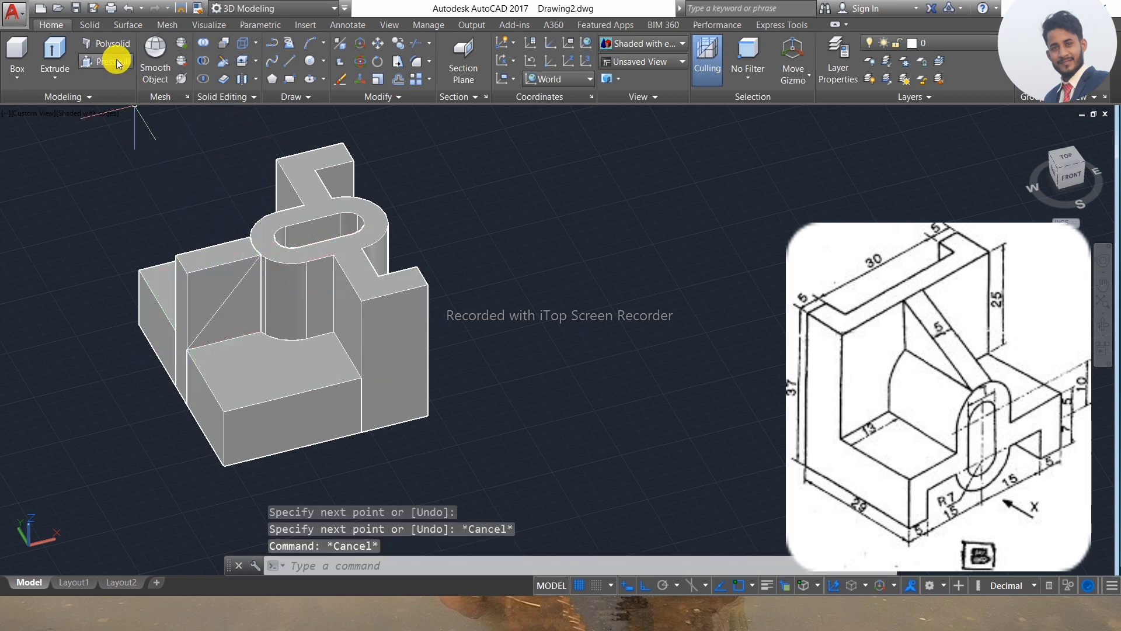
- Presspull the triangular area above the diagonal line through the rib's thickness to cut the rib to a slope
left_click(112, 62)
left_click(209, 289)
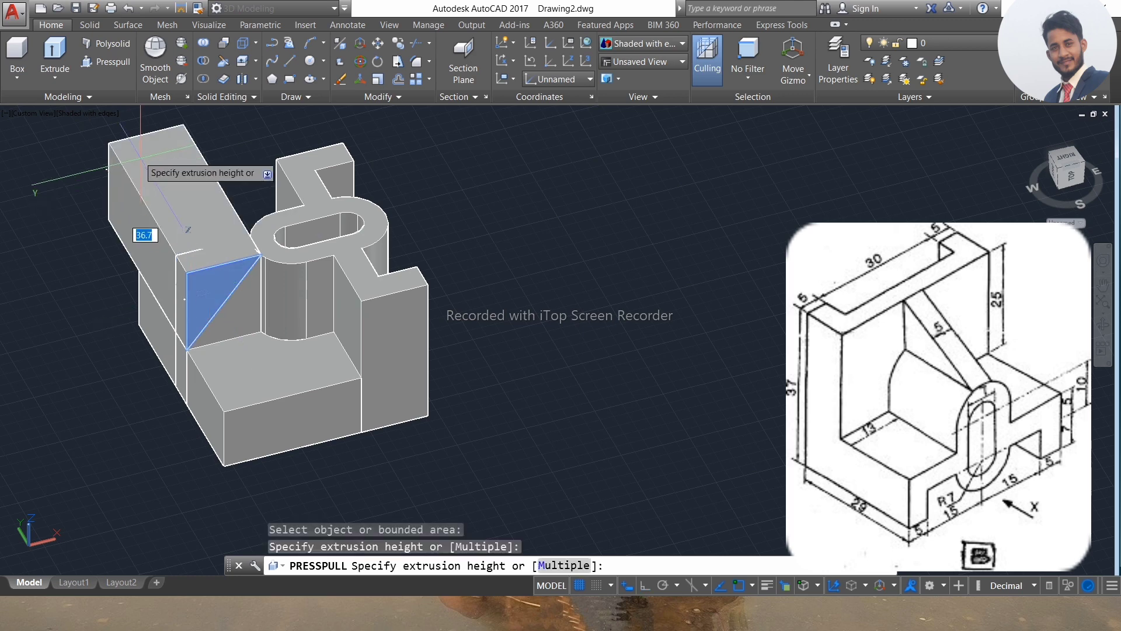
left_click(138, 152)
key("Escape")
key("Escape")
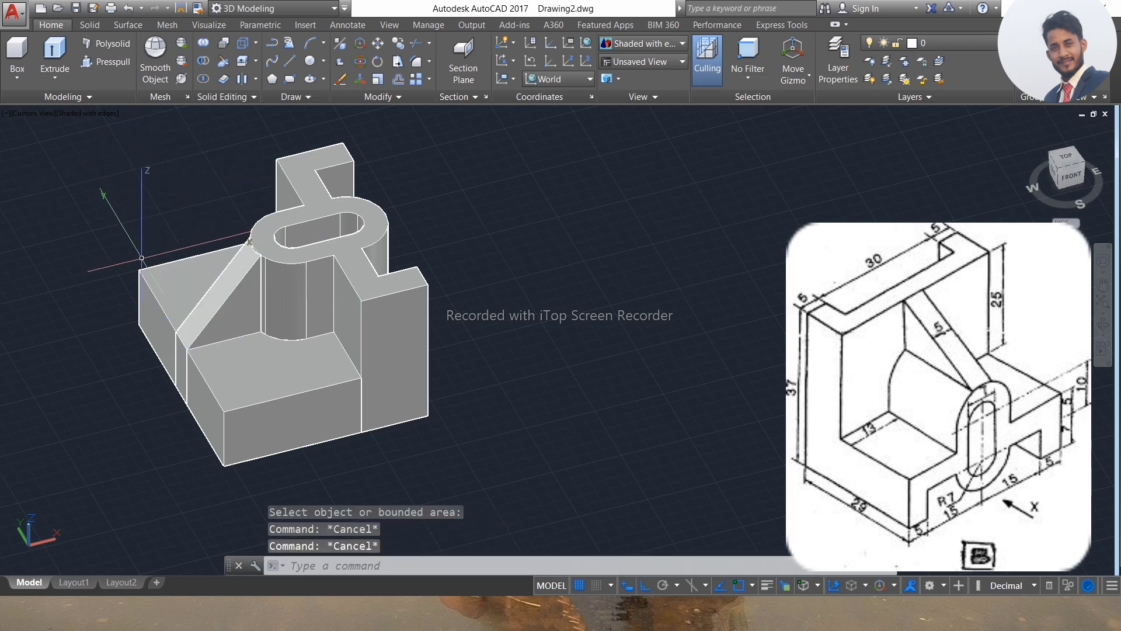
- Select the whole model and try to rotate it with 3D Rotate
left_click(424, 153)
left_click(110, 446)
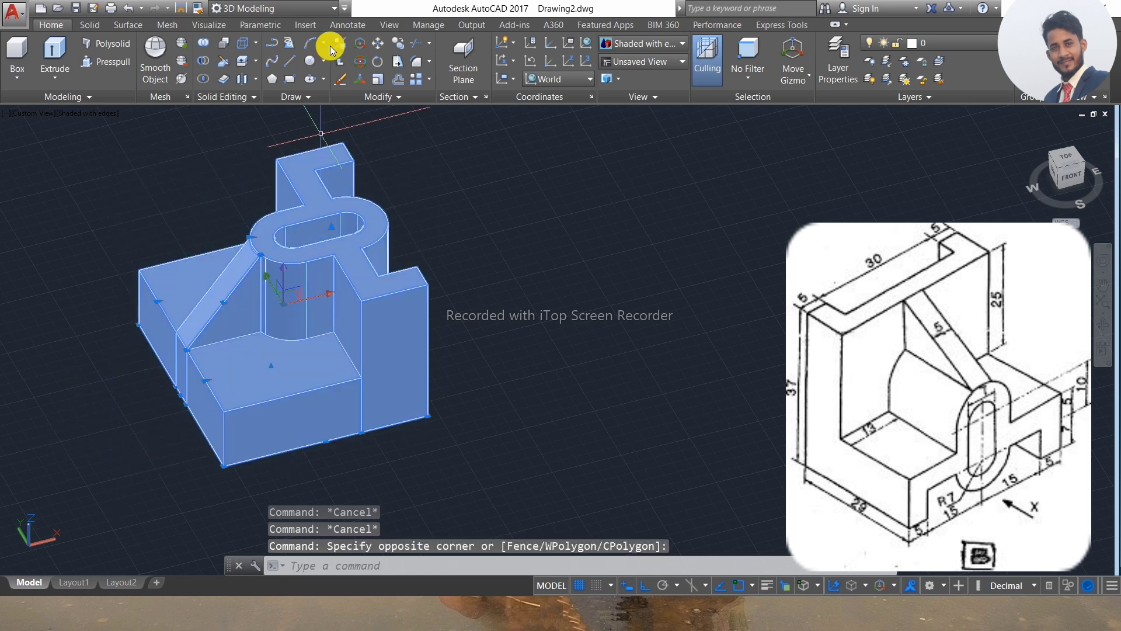
left_click(361, 65)
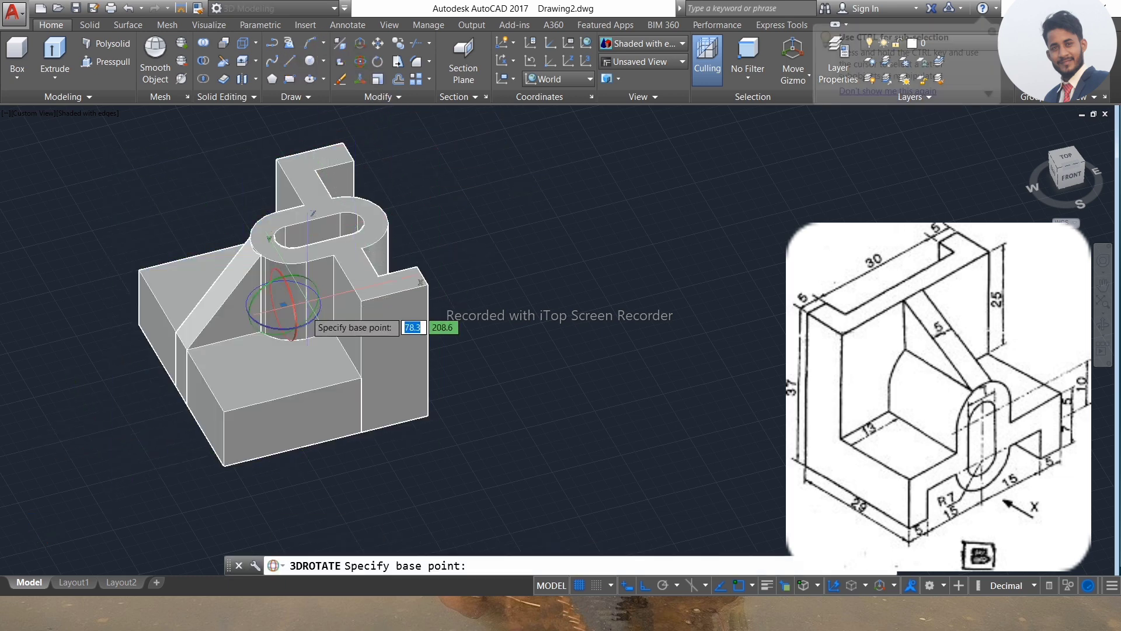
left_click(291, 313)
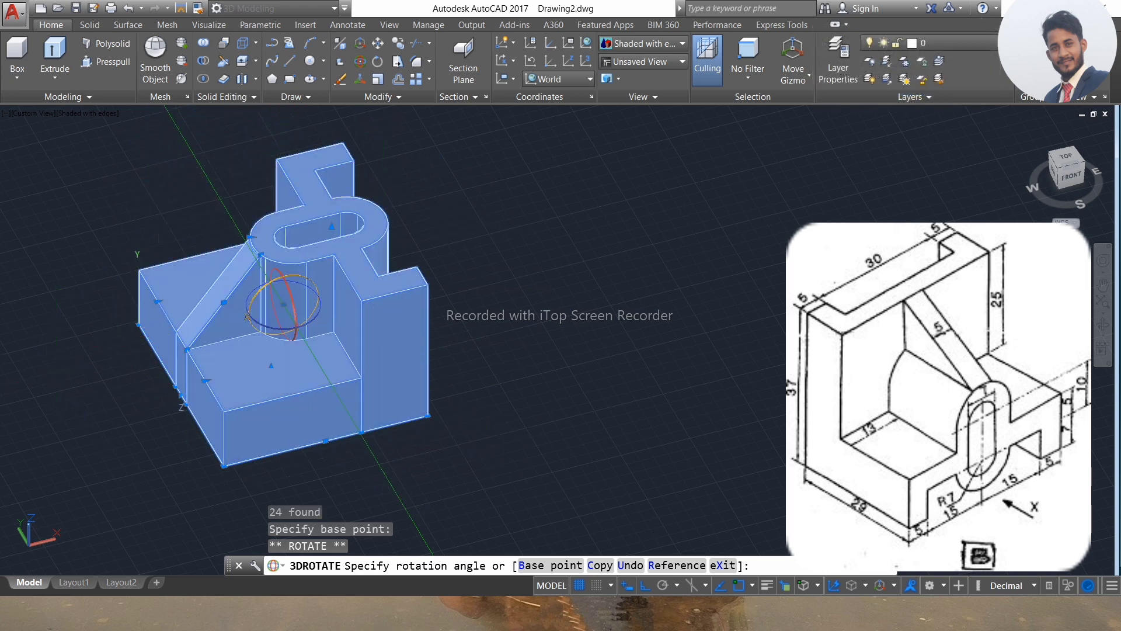
key("Escape")
left_click(264, 292)
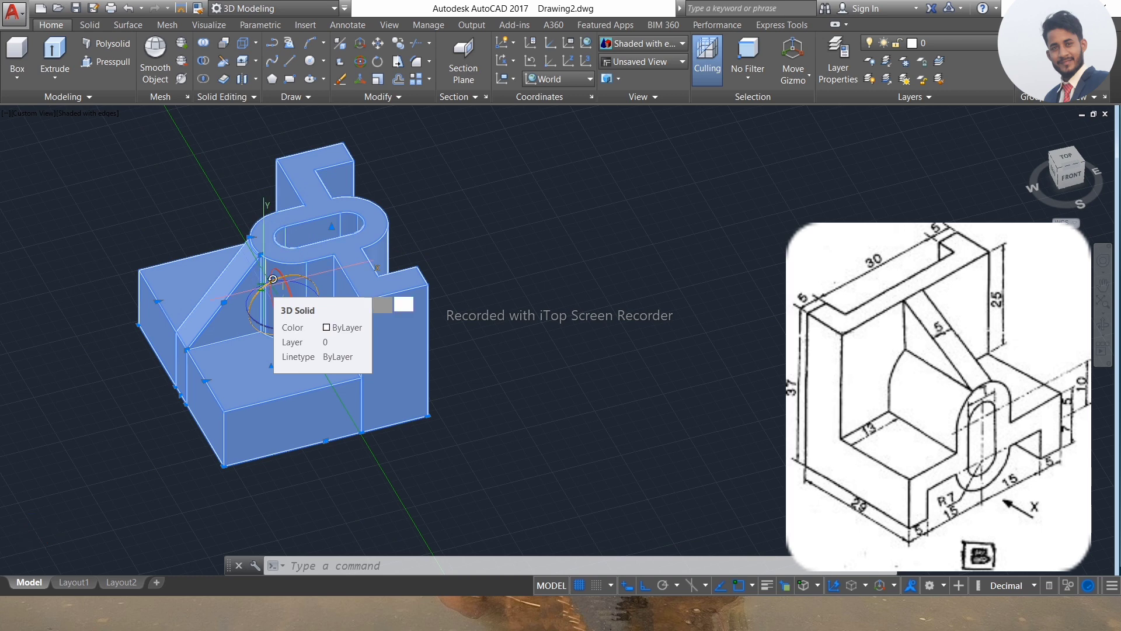
left_click(272, 279)
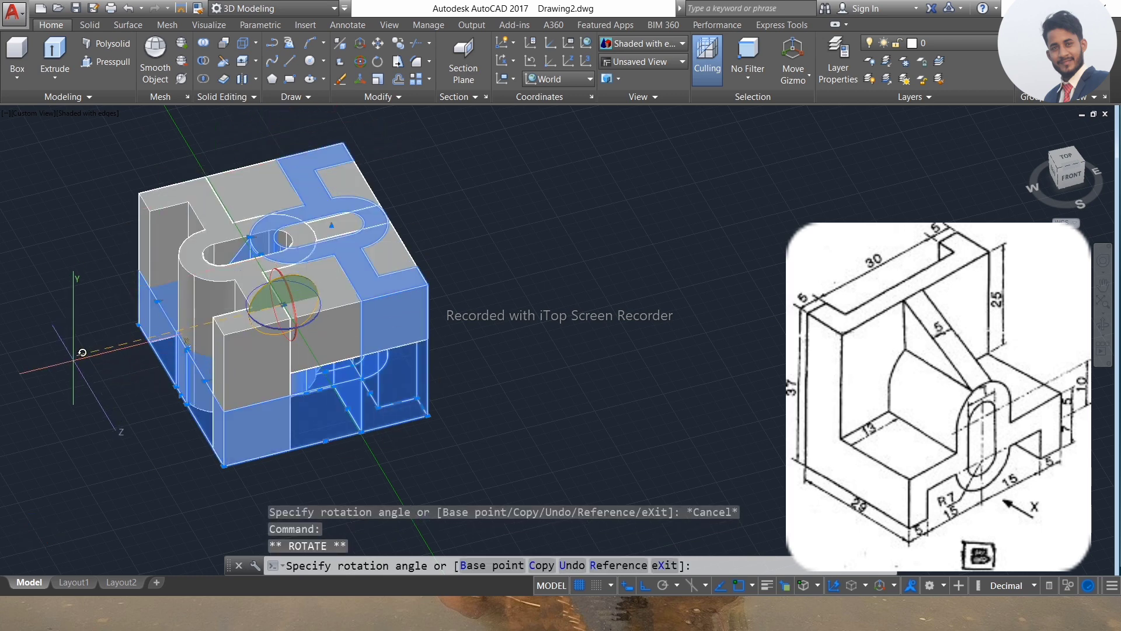
left_click(335, 452)
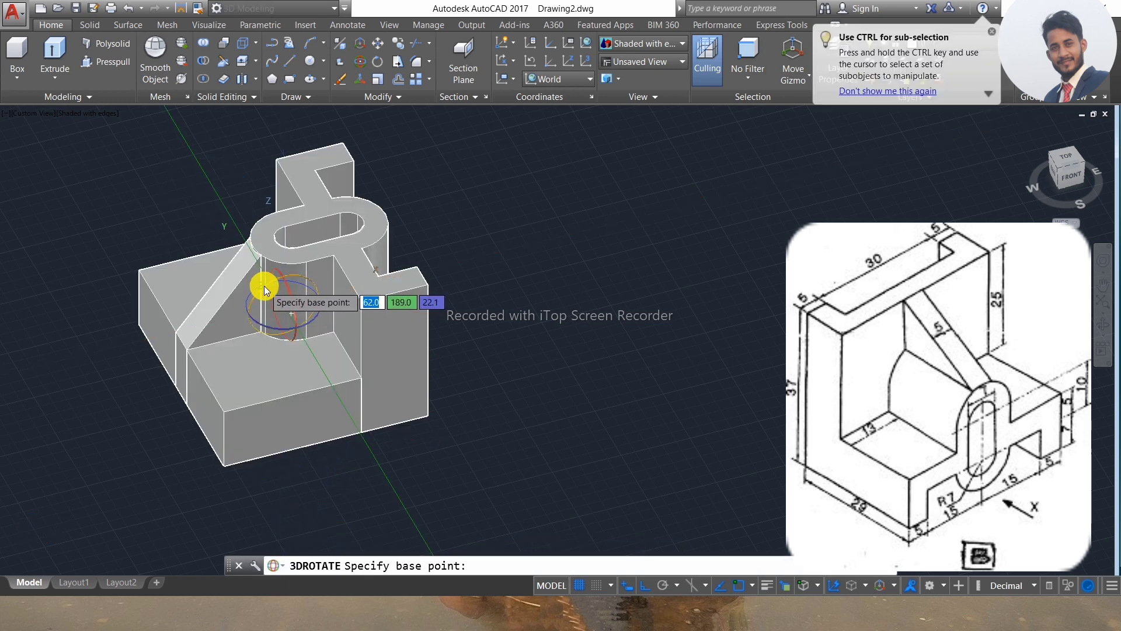
- Rotate the whole model a quarter turn about the Y axis so the slotted boss face stands vertical, and deselect it
left_click(264, 286)
left_click(314, 474)
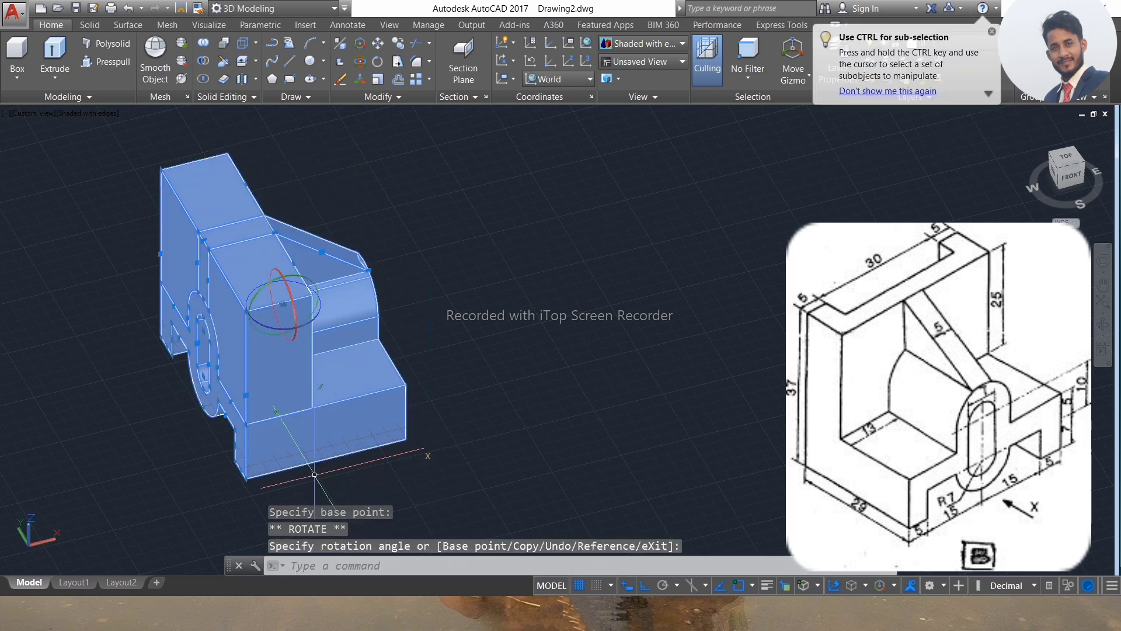
scroll(200, 385, "down", 2)
scroll(266, 331, "up", 3)
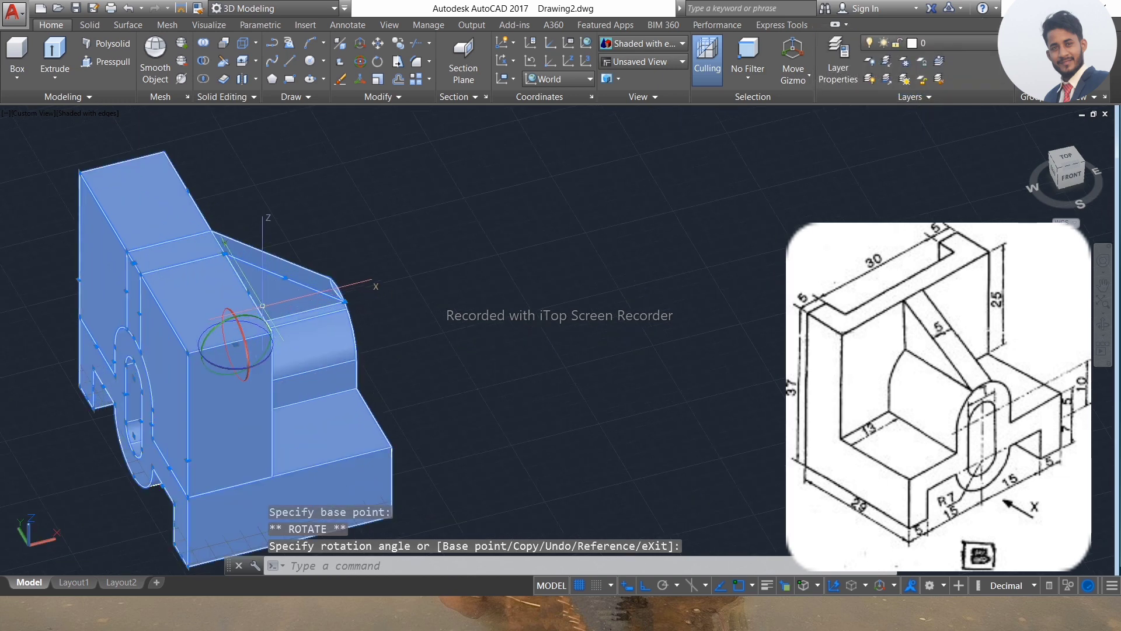
key("Escape")
key("Escape")
key("Escape")
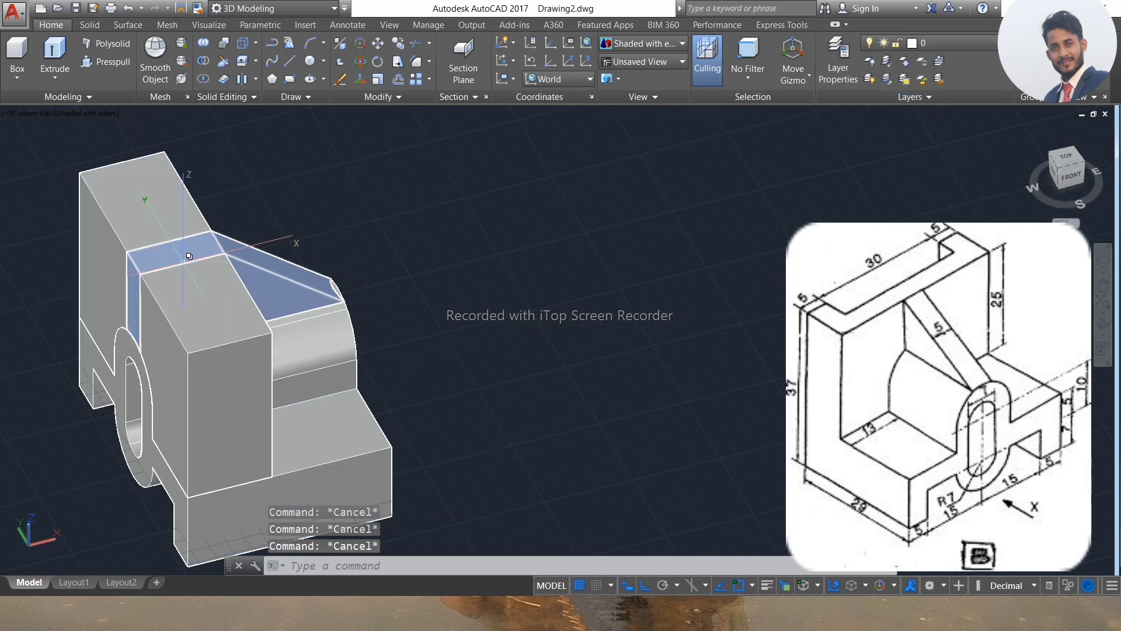
- Draw a 7 by 30 mm rectangle in the empty space beside the model, with the 30 mm side along Y
type("rec")
key("Return")
left_click(416, 217)
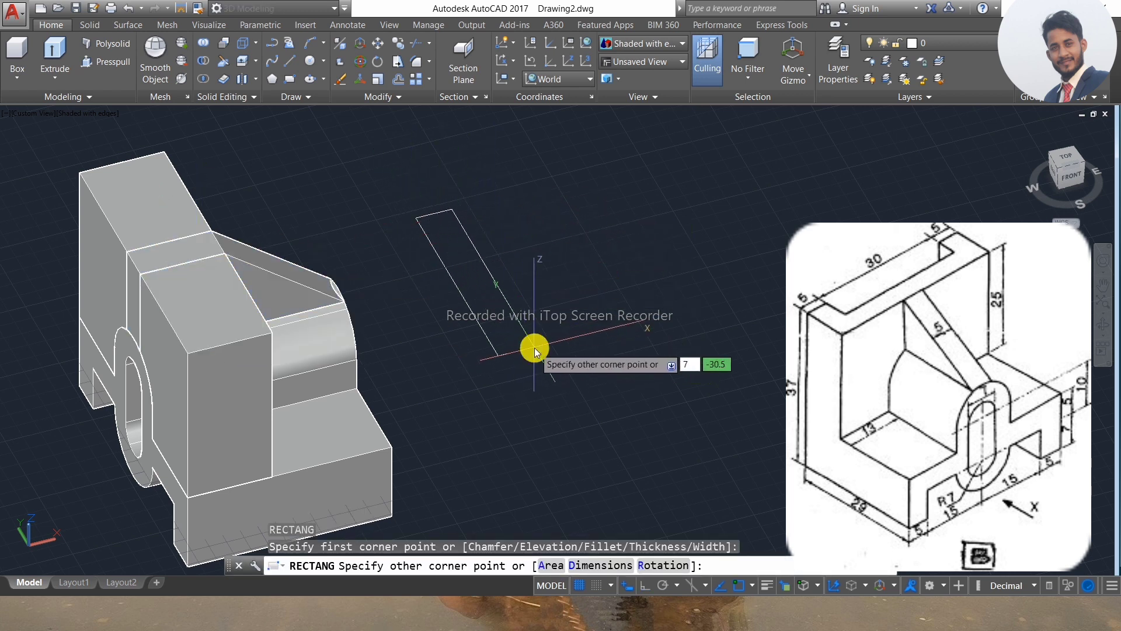
type("7")
key("Tab")
type("-3")
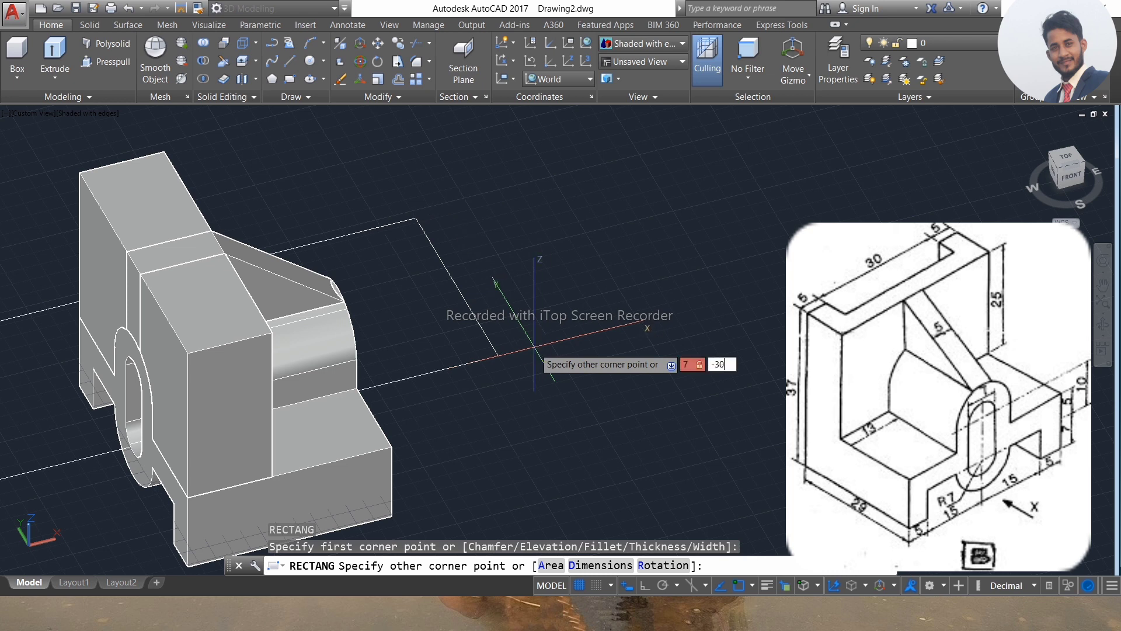
type("0")
key("Return")
key("Escape")
- Move the rectangle by its long edge's midpoint to the midpoint of the outer top edge of the model's upright part
left_click(520, 237)
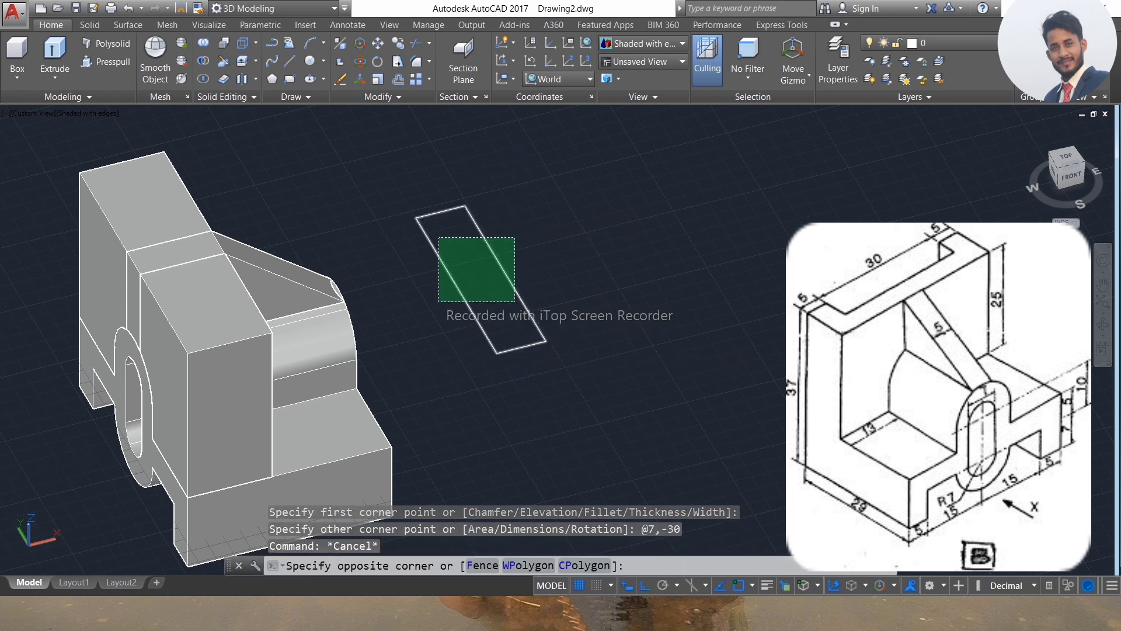
left_click(438, 302)
key("Return")
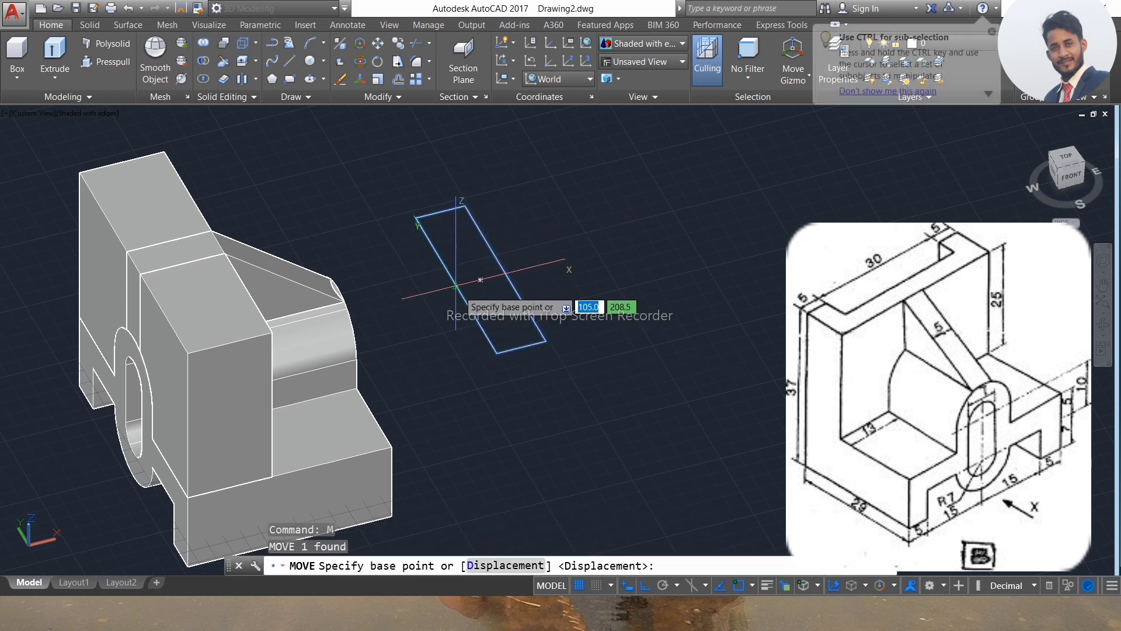
left_click(456, 286)
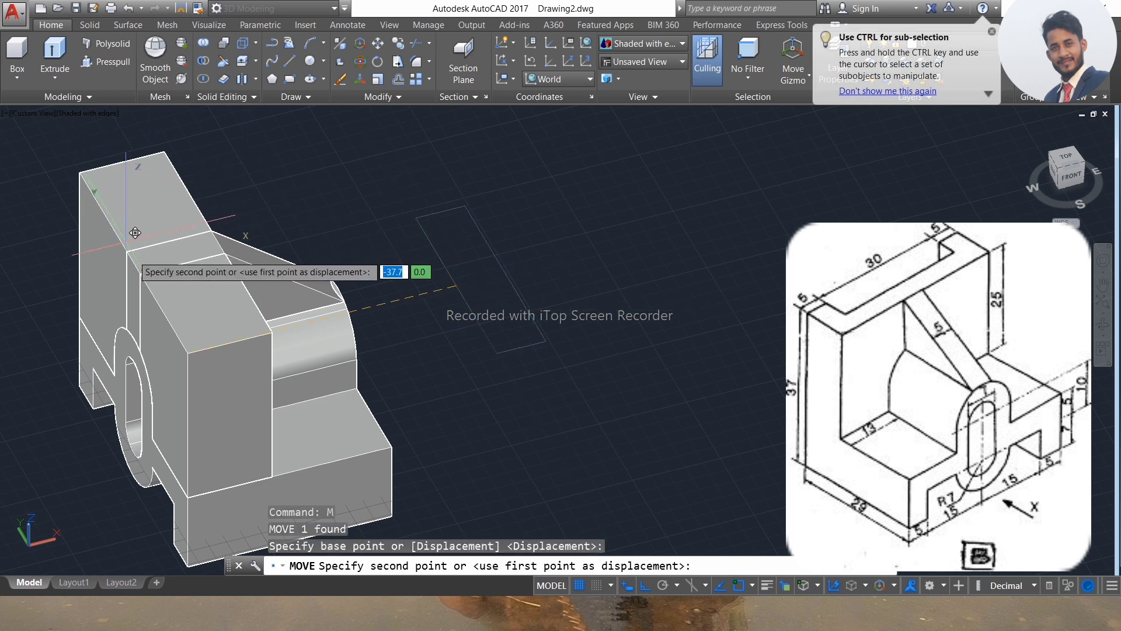
left_click(134, 264)
key("Escape")
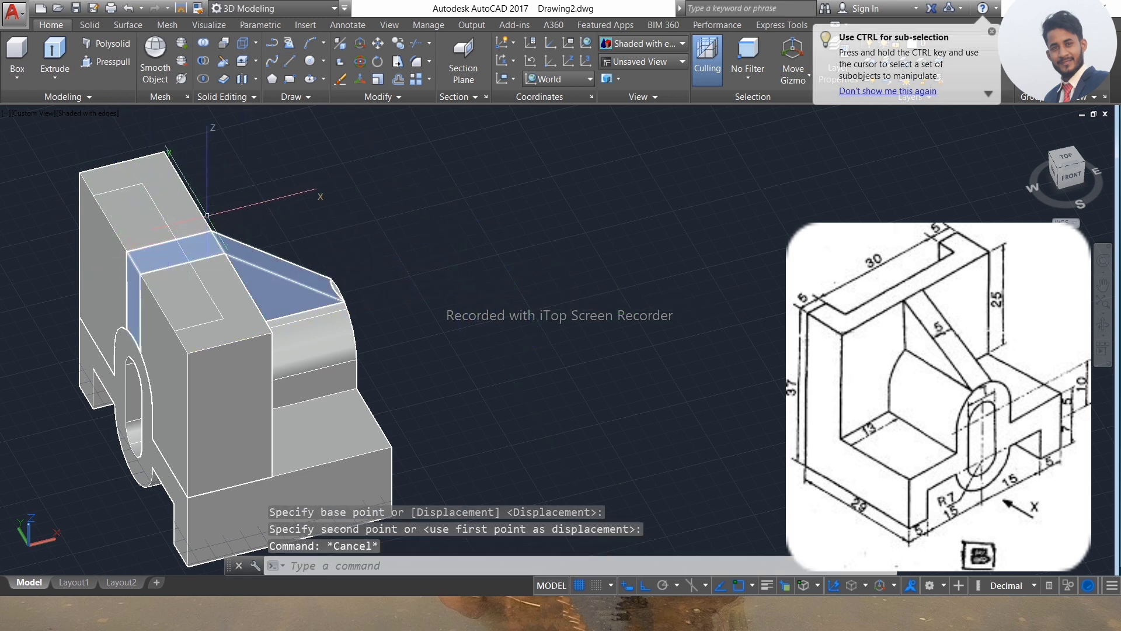
key("Escape")
- Try to press-pull the rectangle's three regions downward through the model's upright part to cut the top recess
left_click(111, 61)
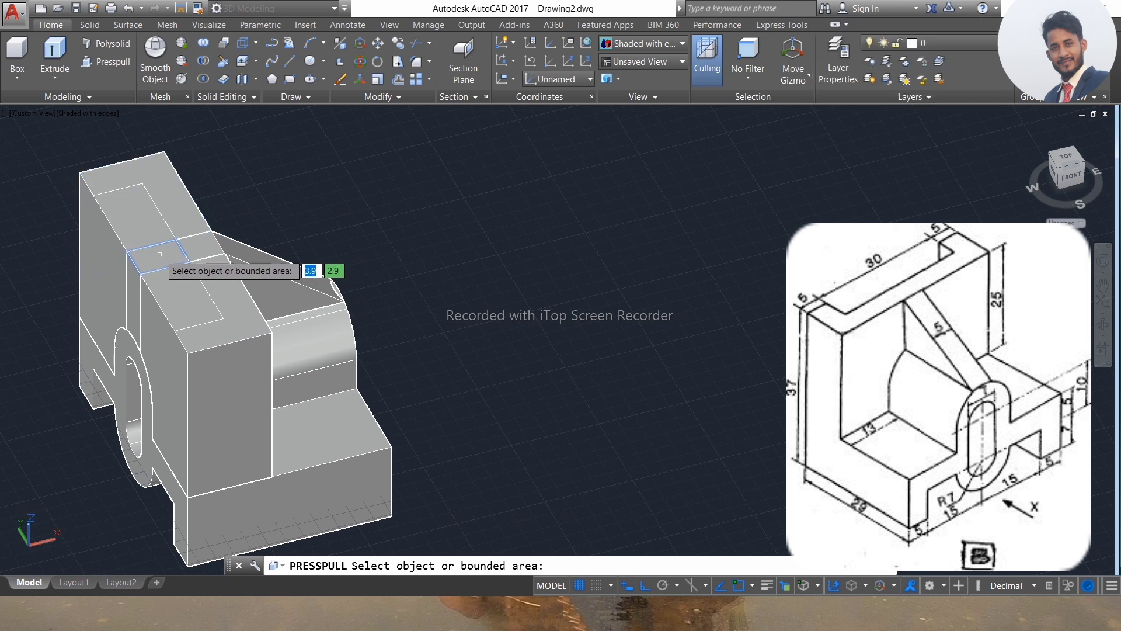
left_click(141, 219)
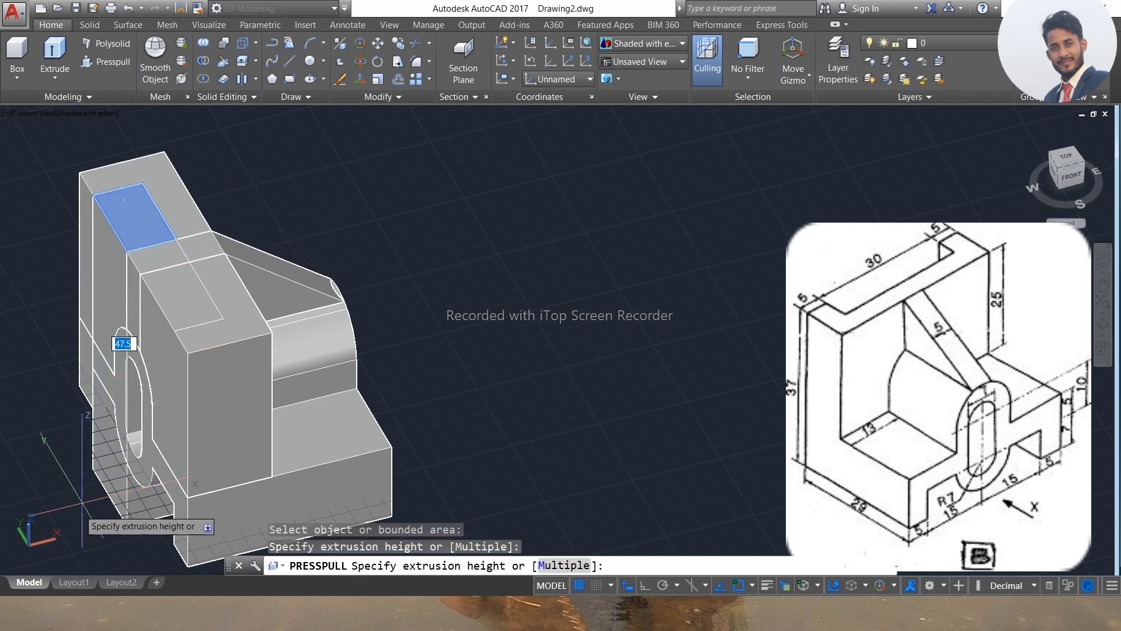
left_click(120, 338)
left_click(155, 259)
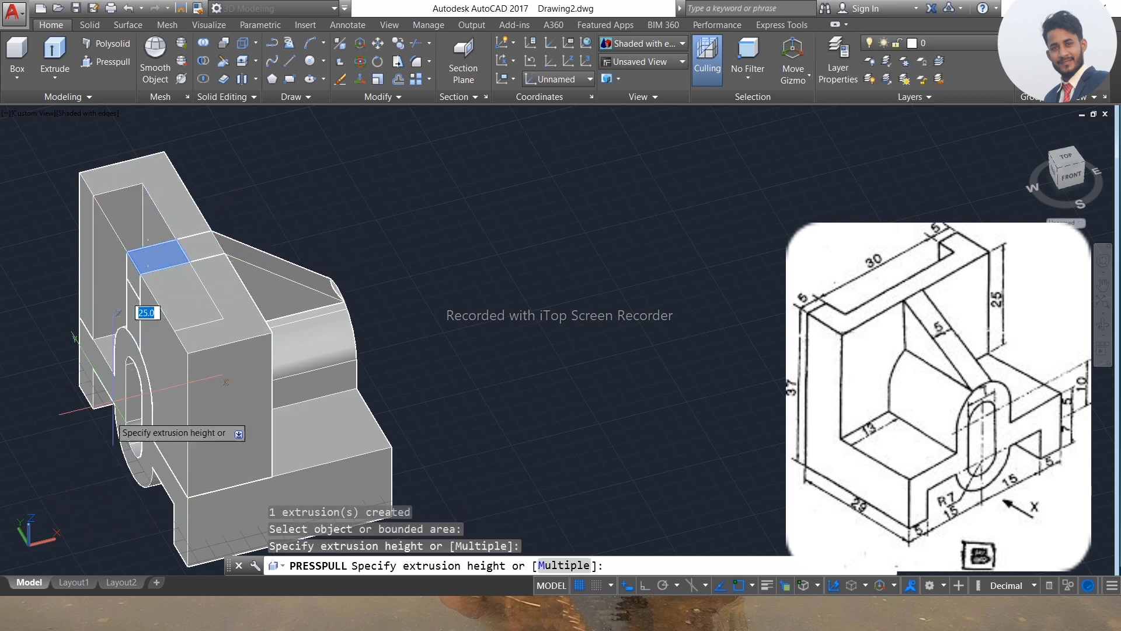
left_click(106, 506)
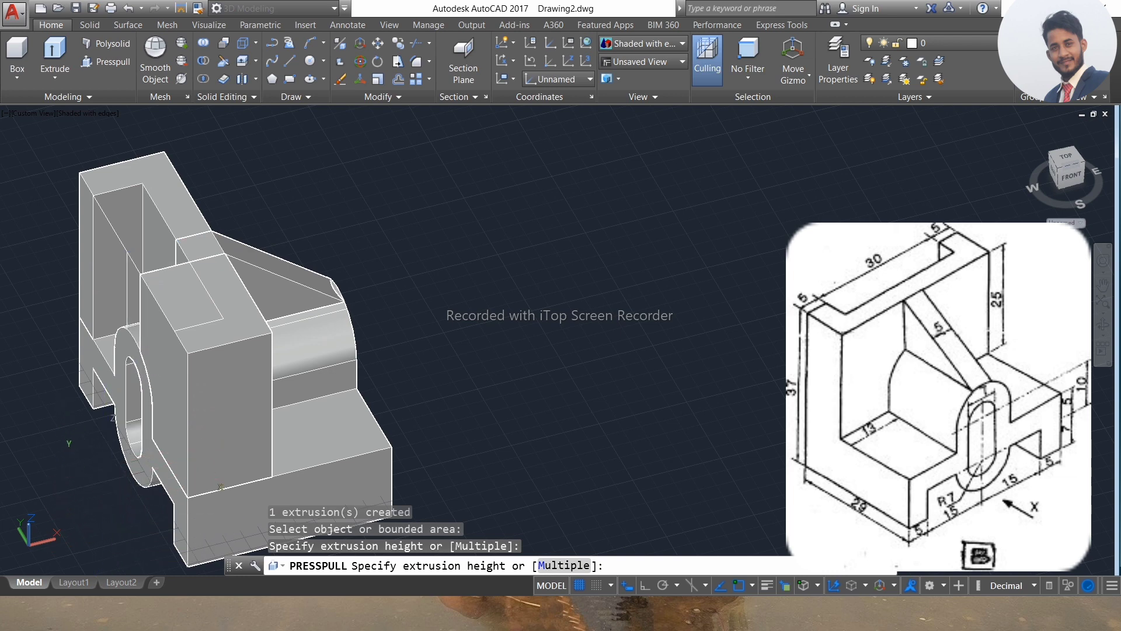
left_click(176, 295)
left_click(67, 553)
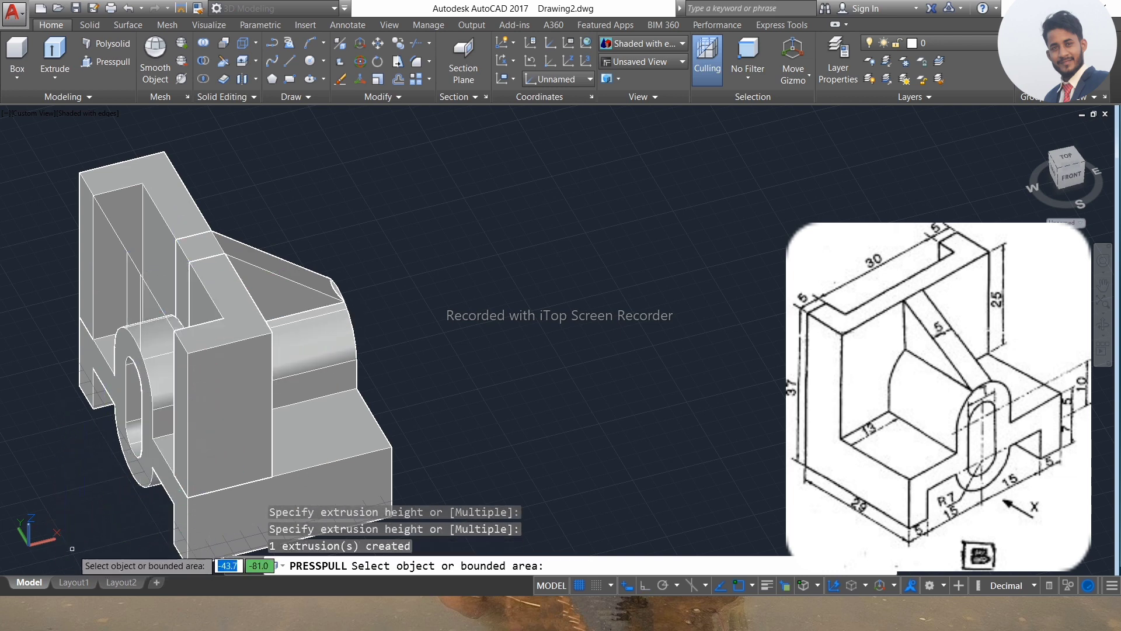
key("Escape")
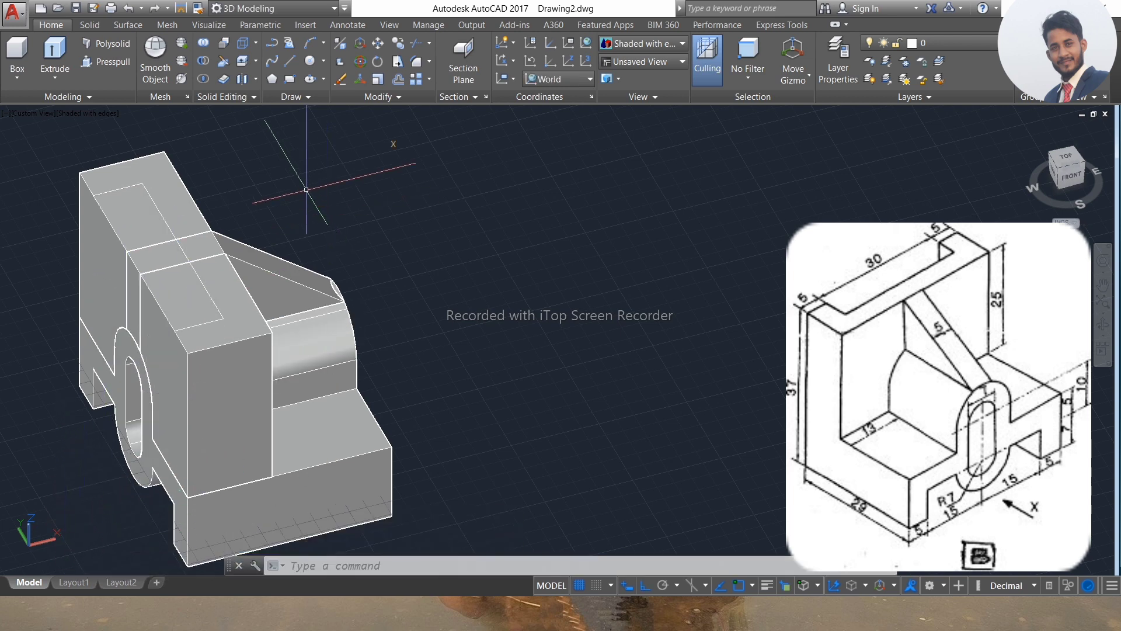
- Cut the top recess by press-pulling all three regions inside the rectangle downward past the bottom of the upright part
left_click(108, 61)
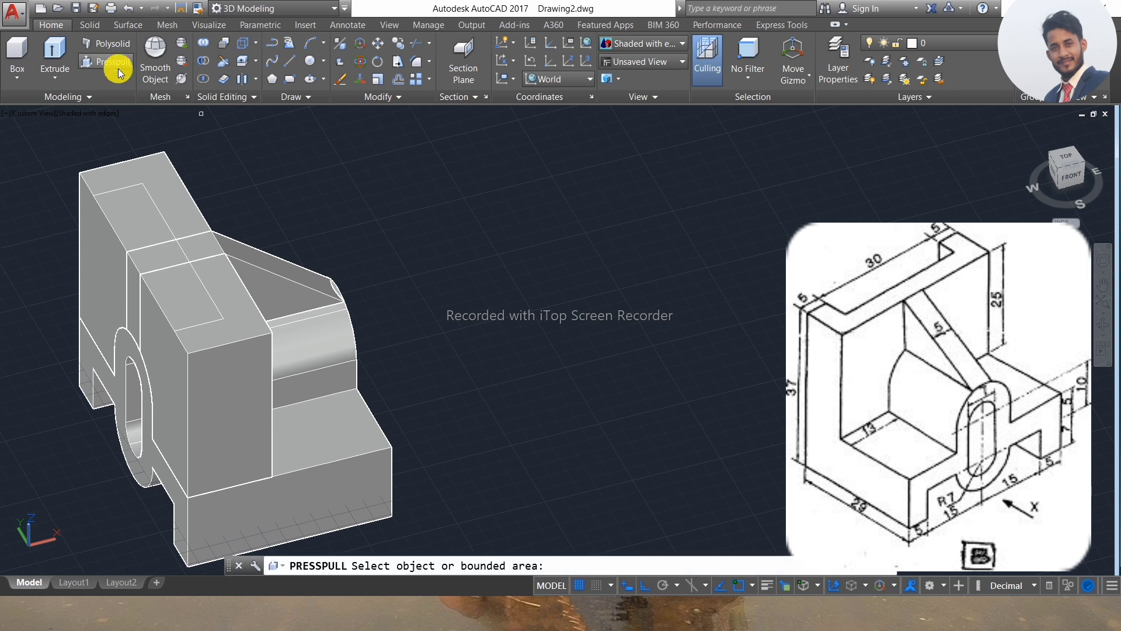
left_click(140, 229)
left_click(36, 527)
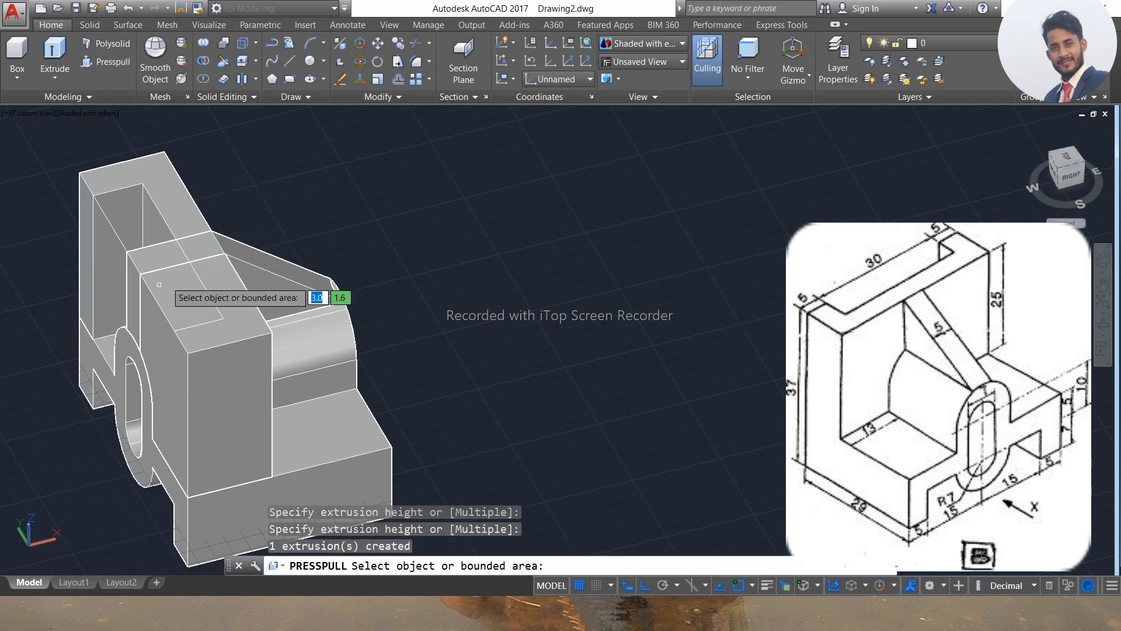
left_click(157, 255)
left_click(8, 495)
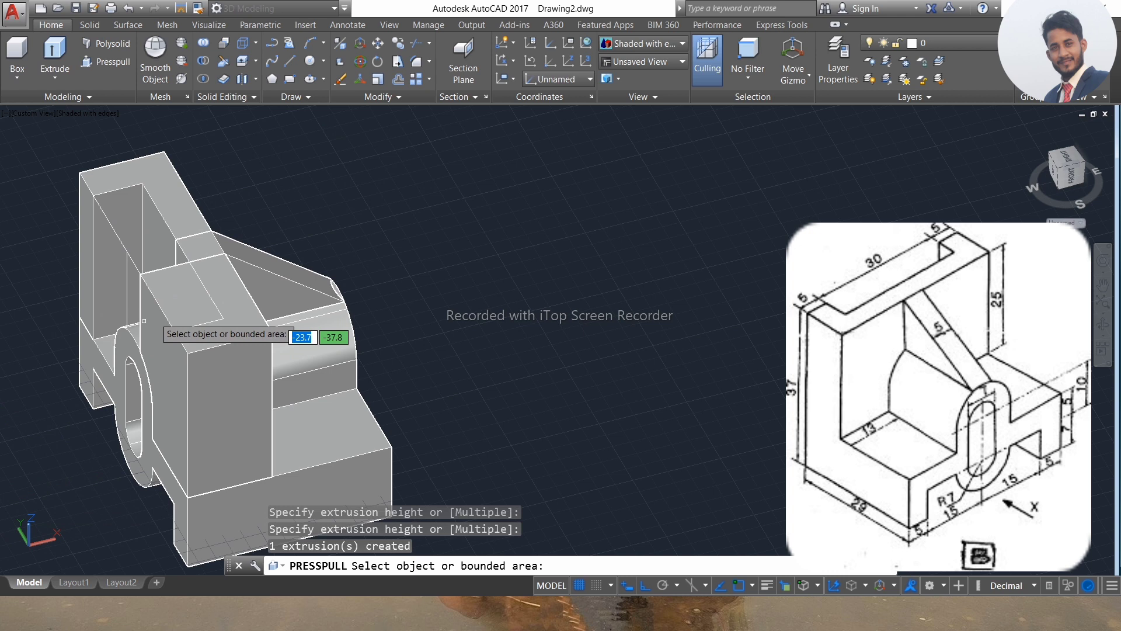
left_click(198, 301)
left_click(54, 555)
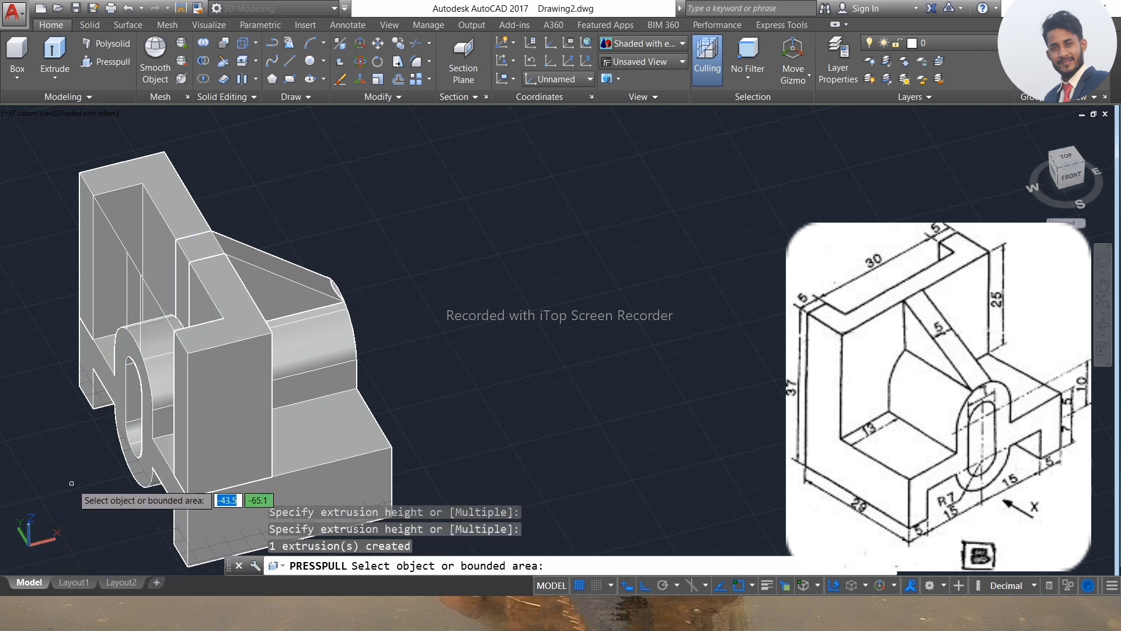
key("Escape")
key("Escape")
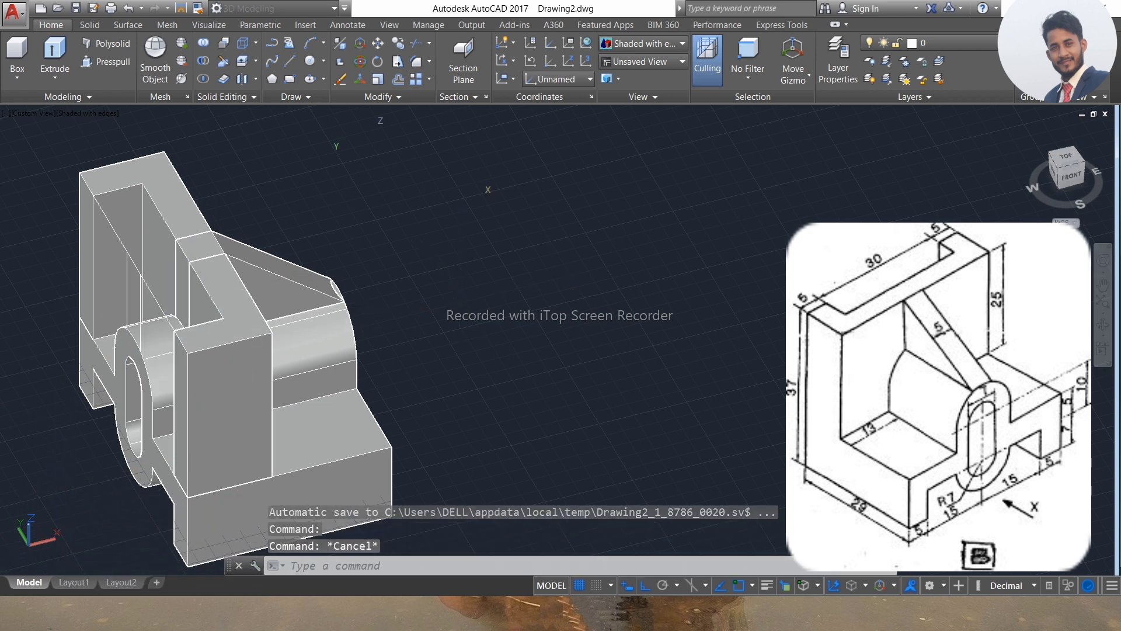
- Delete the leftover rectangle outline around the recess opening at the top of the upright part
left_click(115, 236)
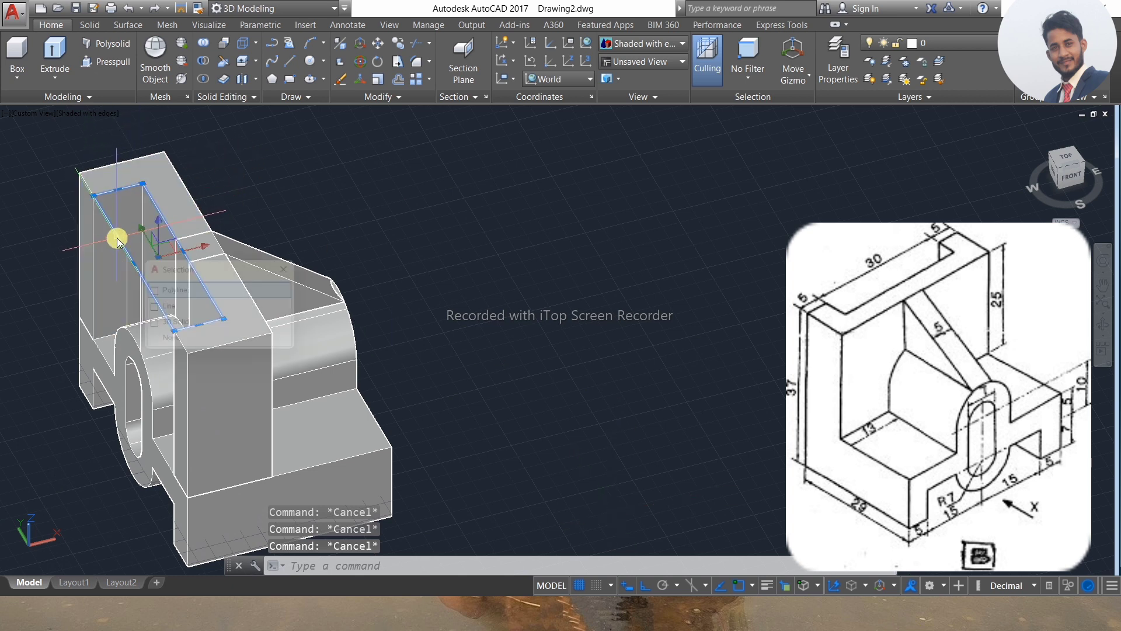
left_click(198, 291)
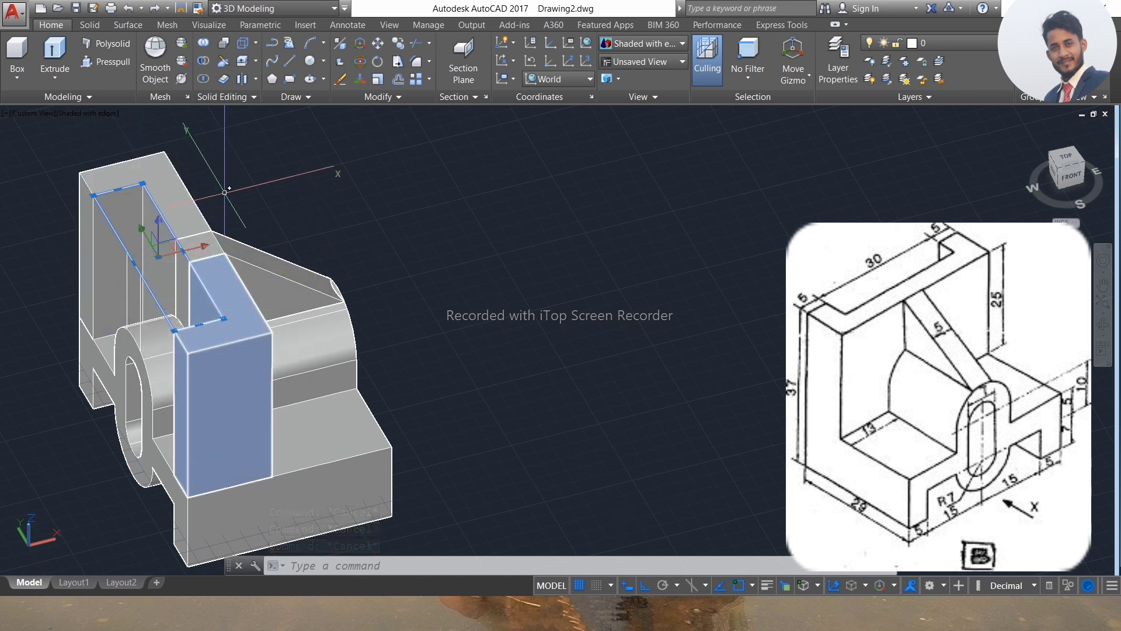
key("Delete")
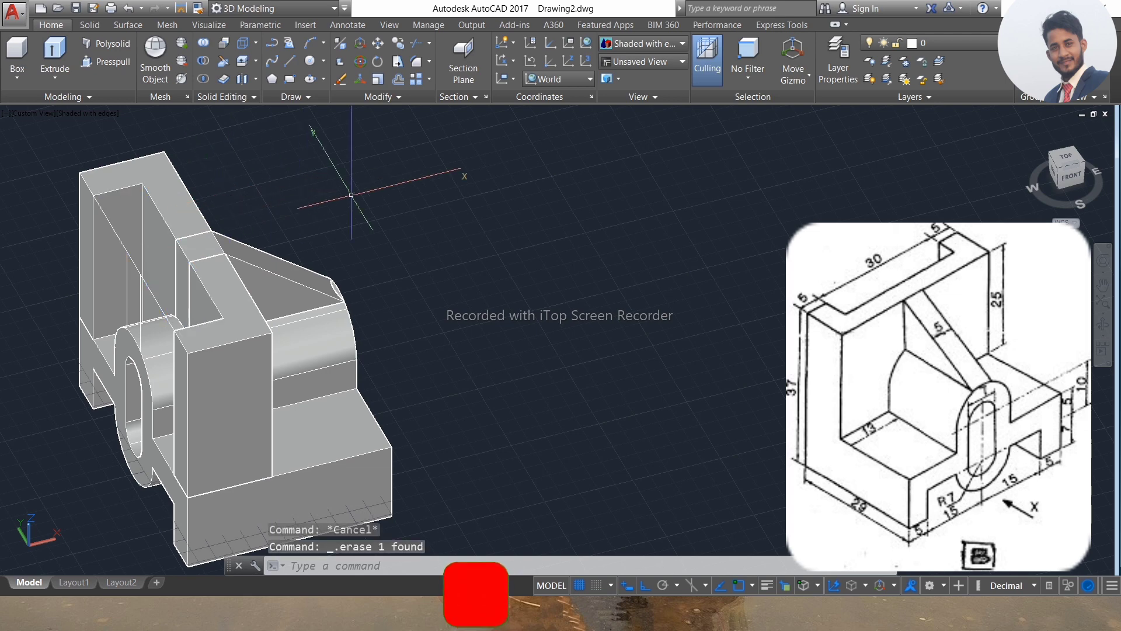
- Select the leftover line across the recess's open side, extend the selection to all similar lines, and delete them
left_click(140, 273)
left_click(215, 325)
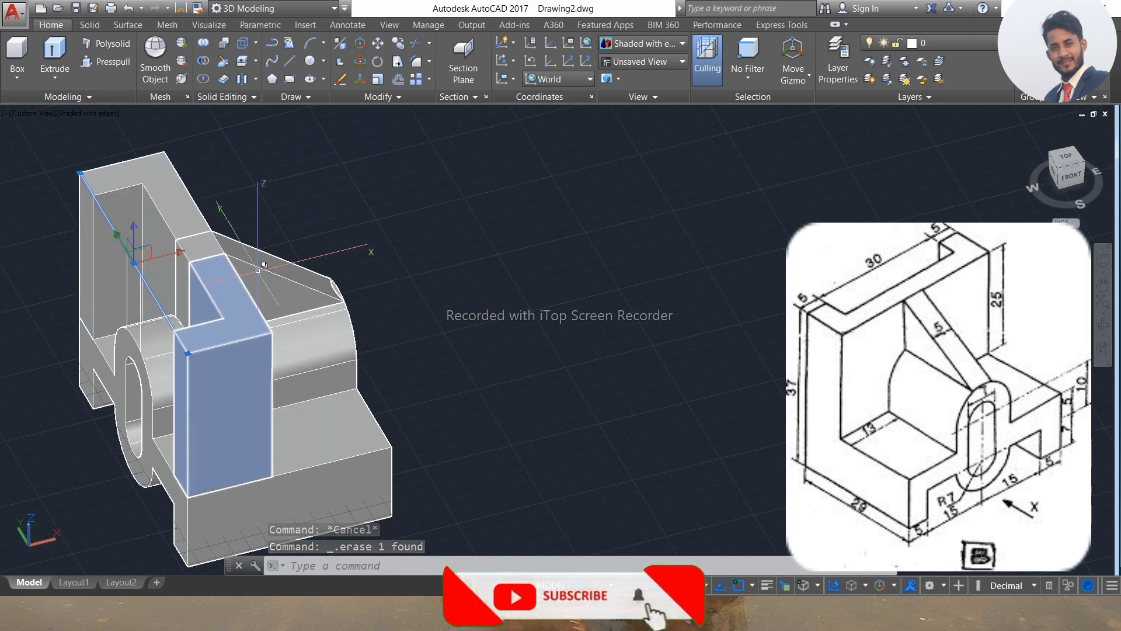
right_click(291, 169)
left_click(343, 394)
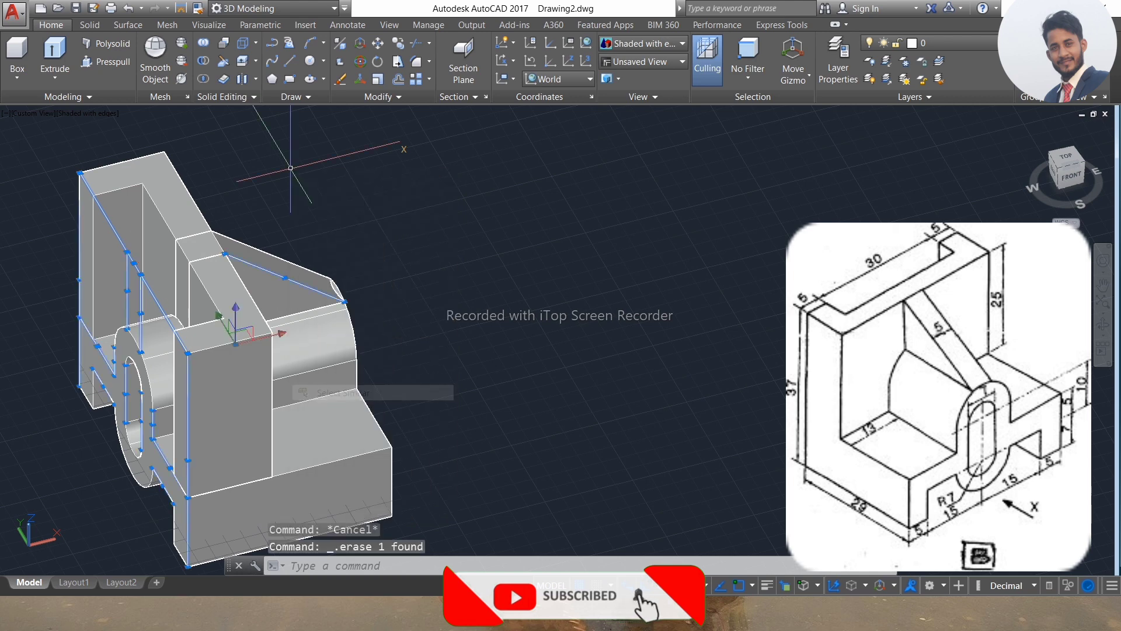
key("Delete")
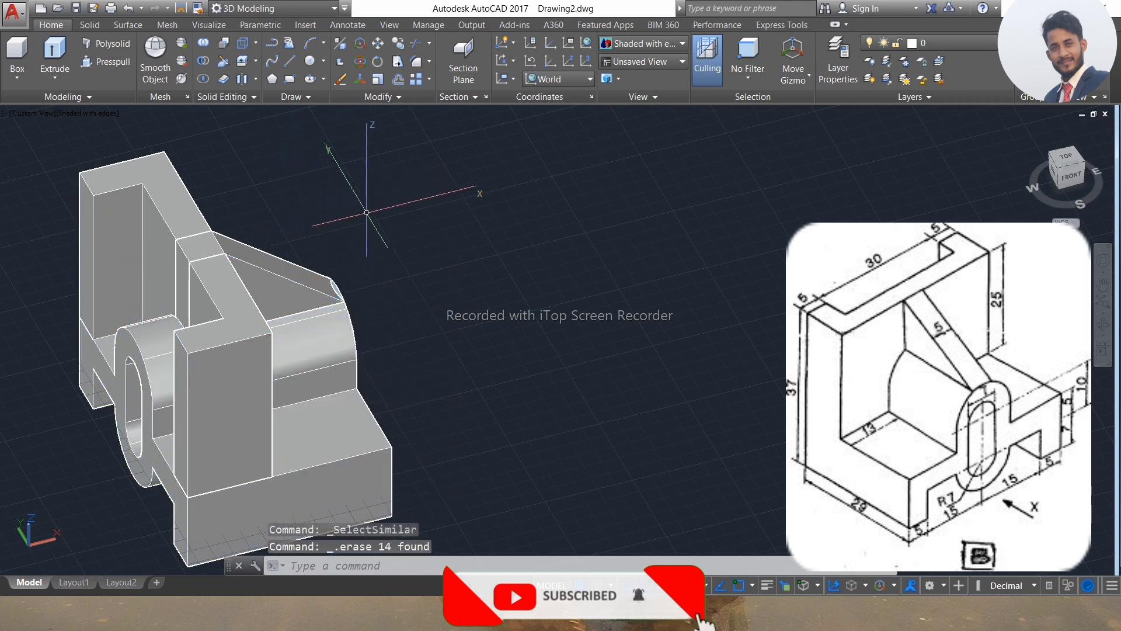
key("Escape")
- Combine all the bracket's separate solids into one body with Union
left_click_drag(411, 138, 38, 532)
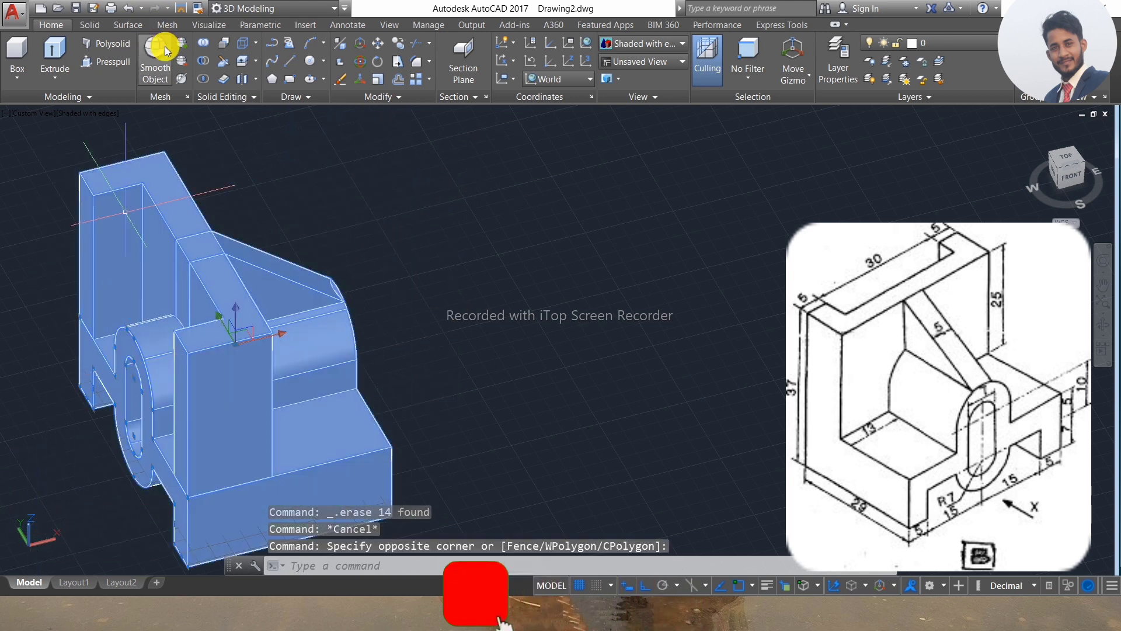
left_click(209, 43)
left_click(368, 107)
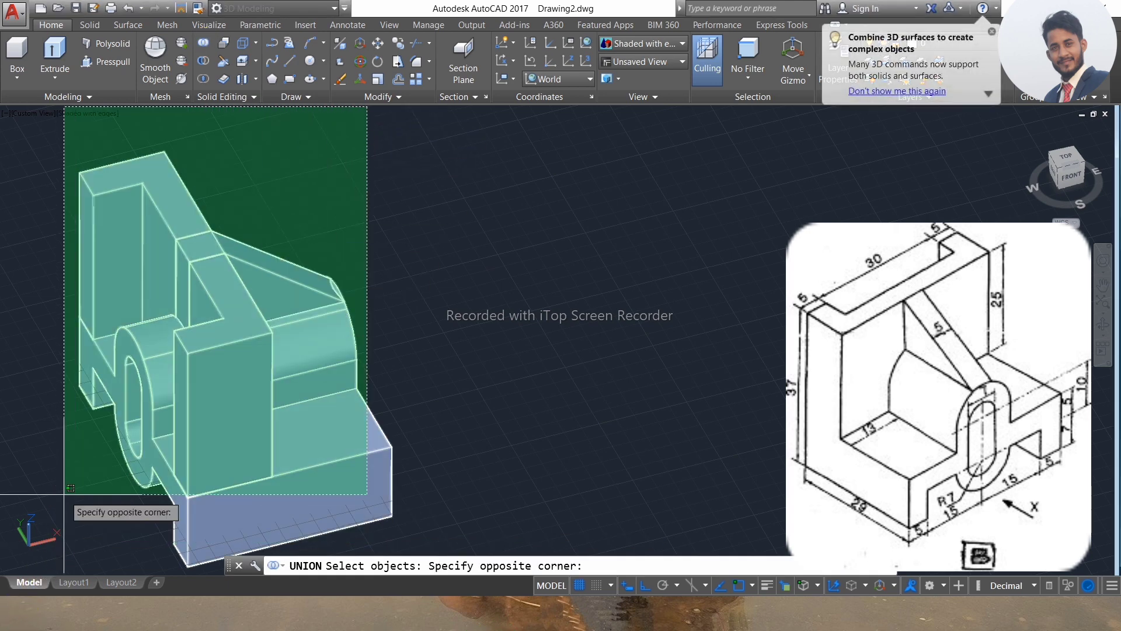
left_click(79, 527)
key("Escape")
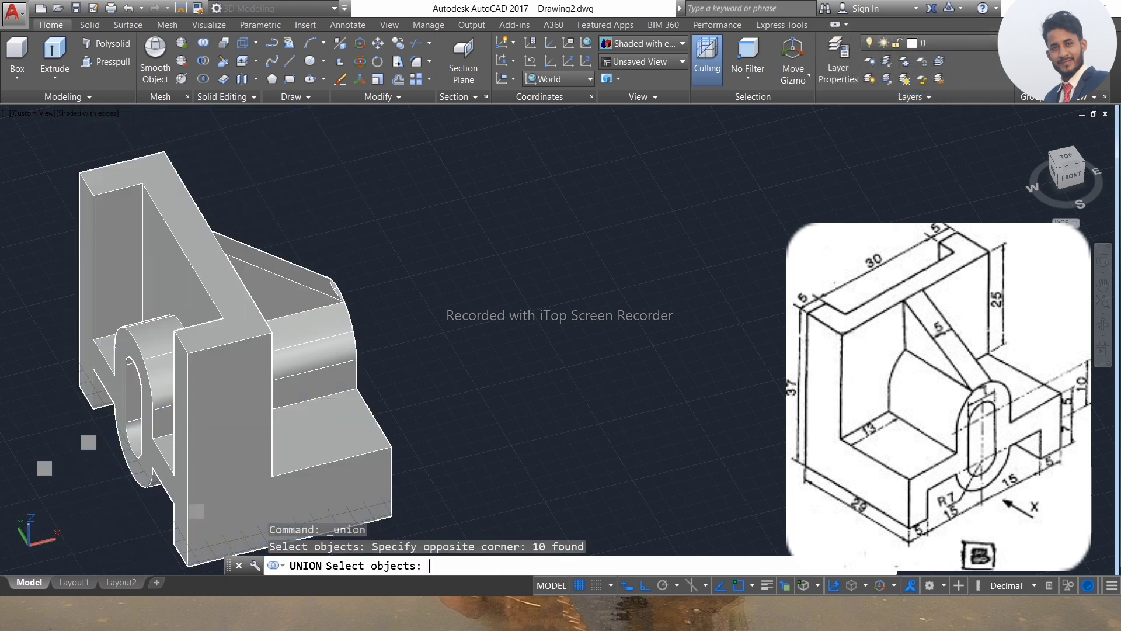
- Turn off the drawing's grid display behind the finished bracket
scroll(280, 245, "down", 4)
scroll(269, 251, "up", 3)
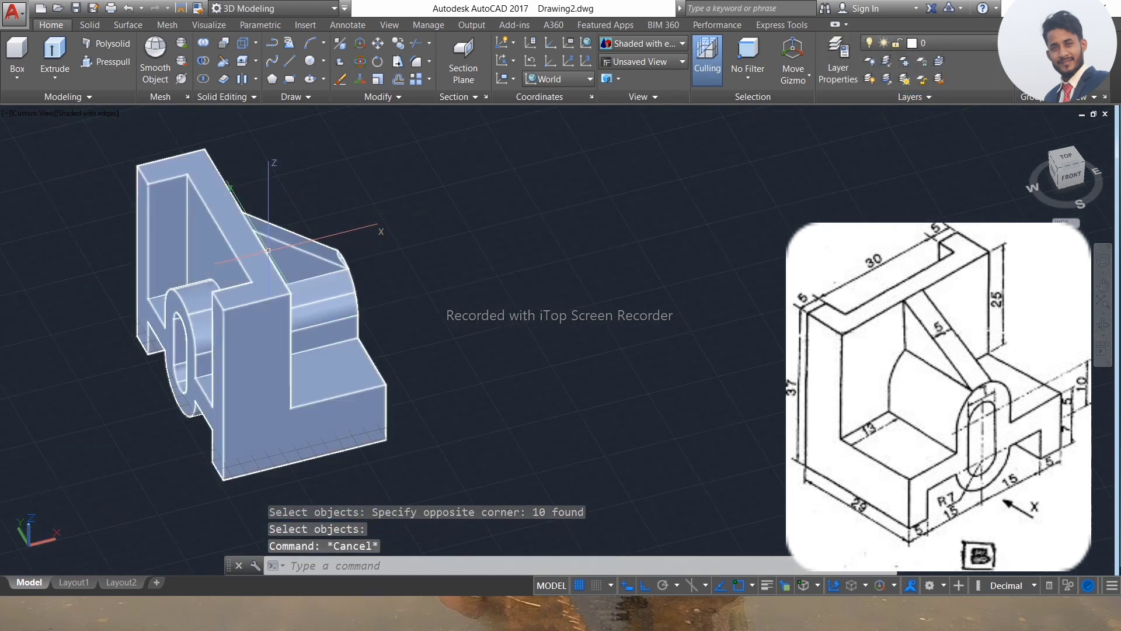
left_click(579, 585)
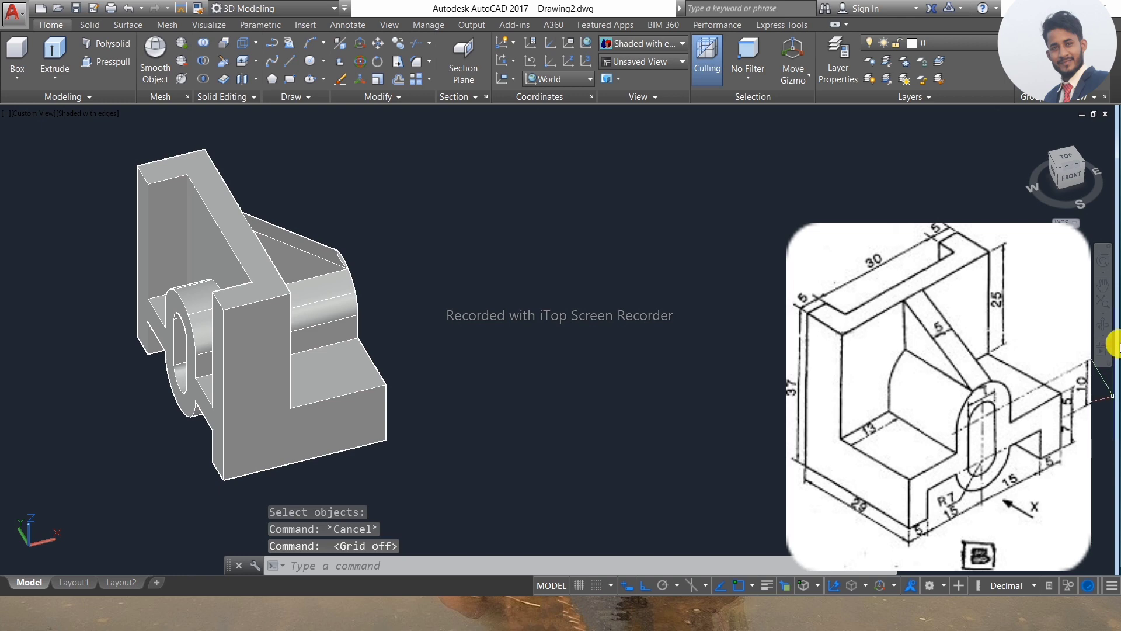
left_click(1108, 336)
left_click_drag(935, 351, 526, 383)
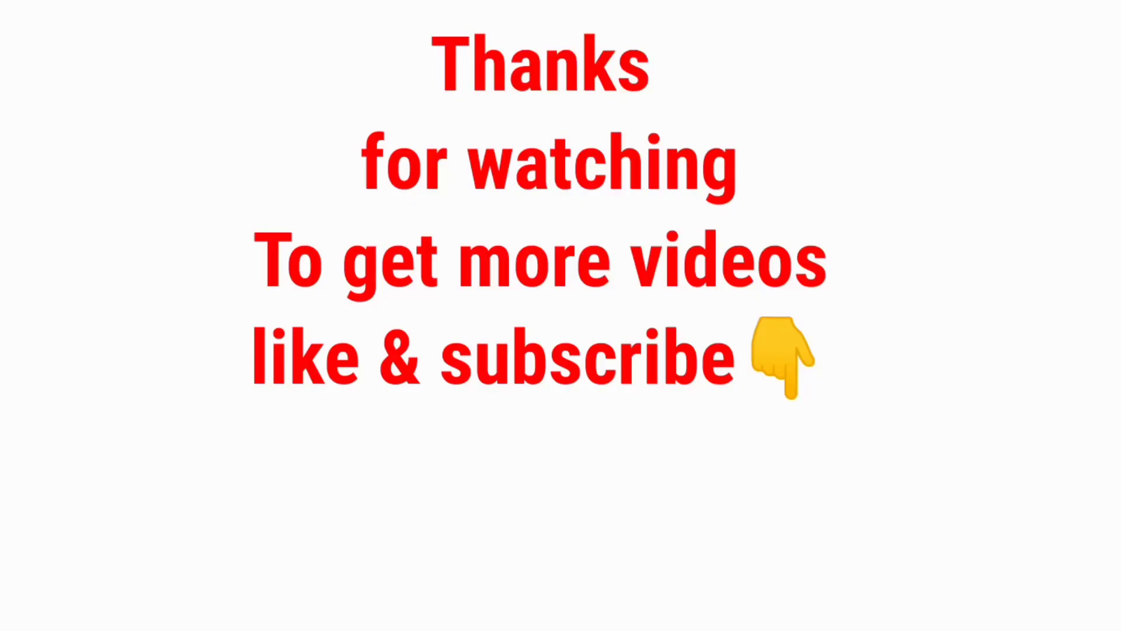